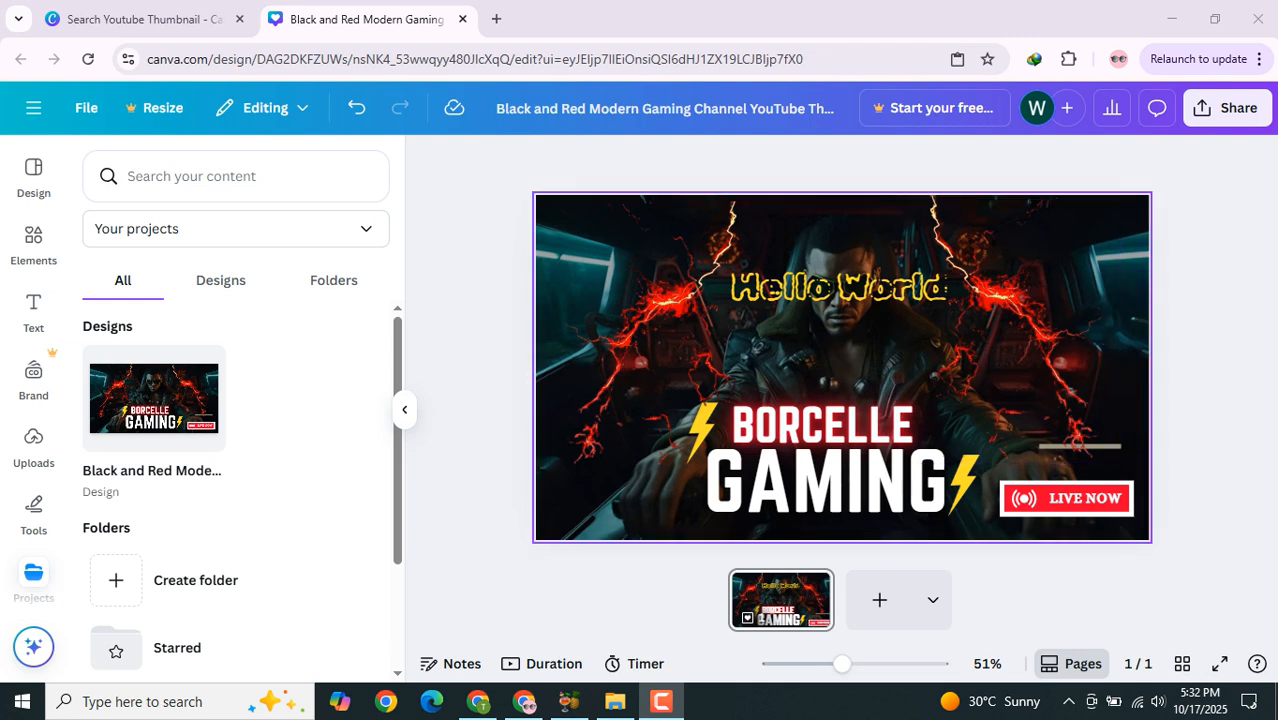
# Step: Delete the character photo and the left lightning graphic from the thumbnail template
pyautogui.click(826, 352)
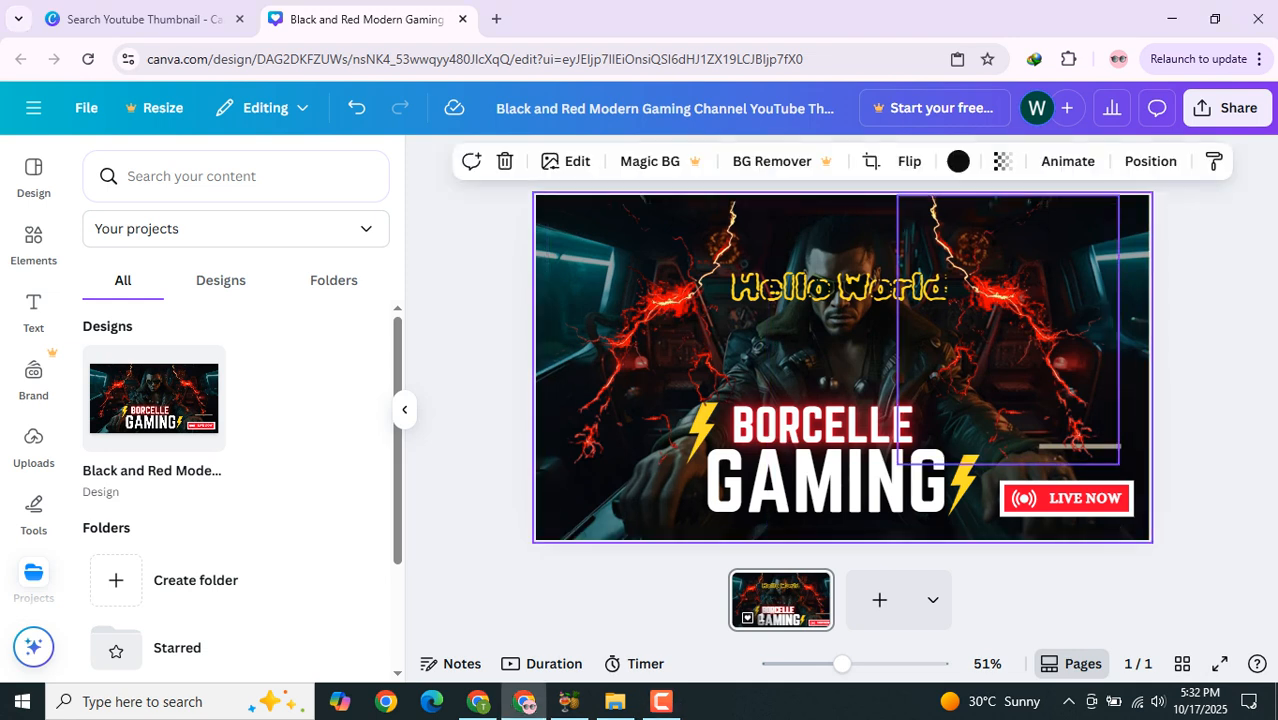
pyautogui.press('Delete')
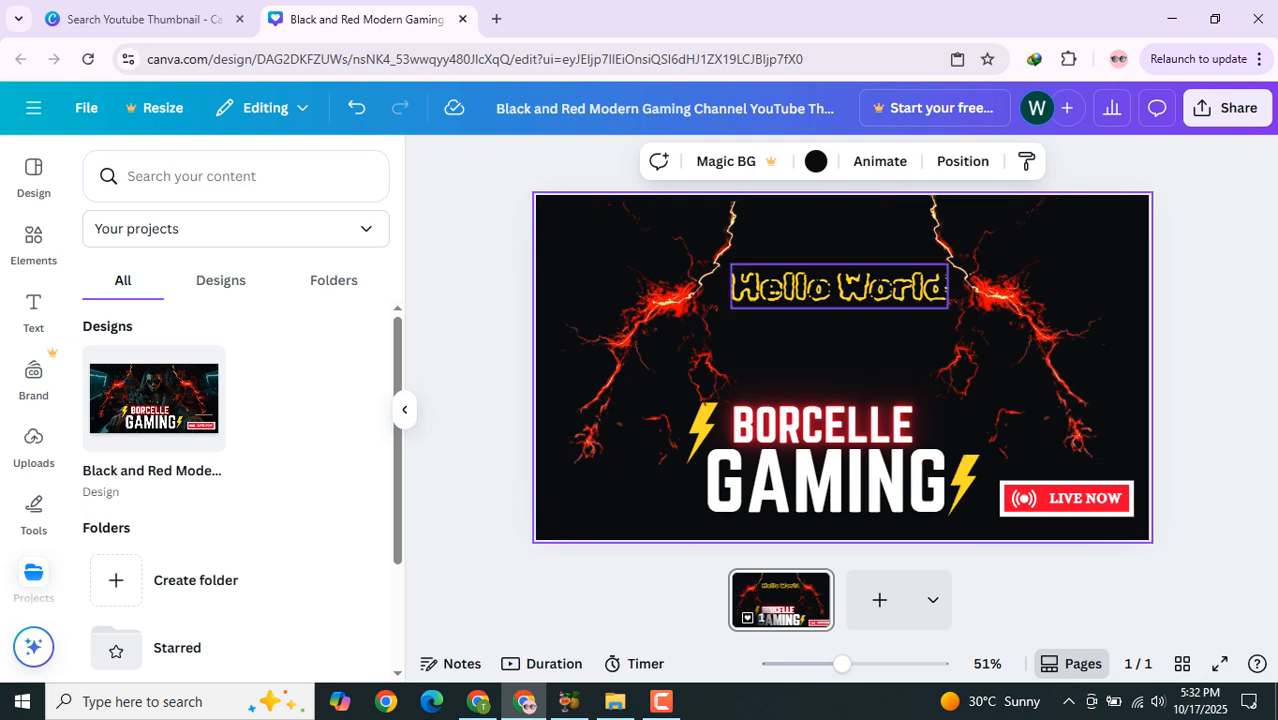
pyautogui.click(840, 288)
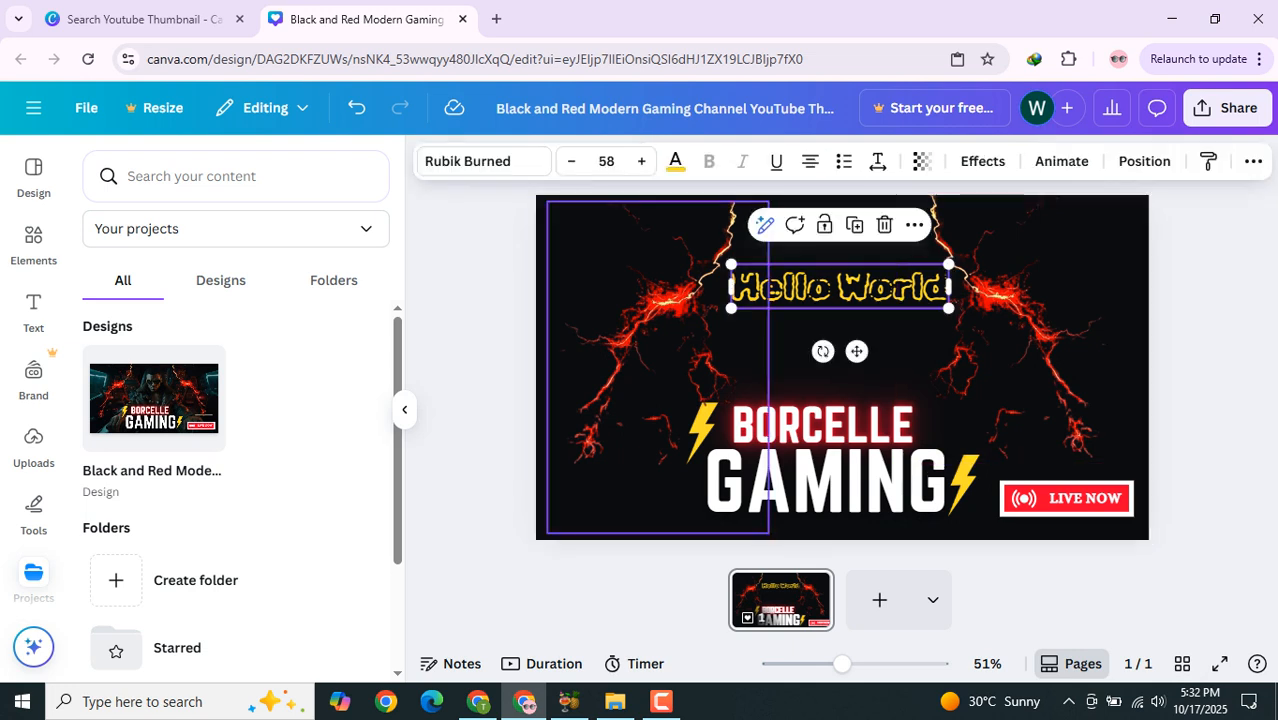
pyautogui.click(668, 312)
pyautogui.press('Delete')
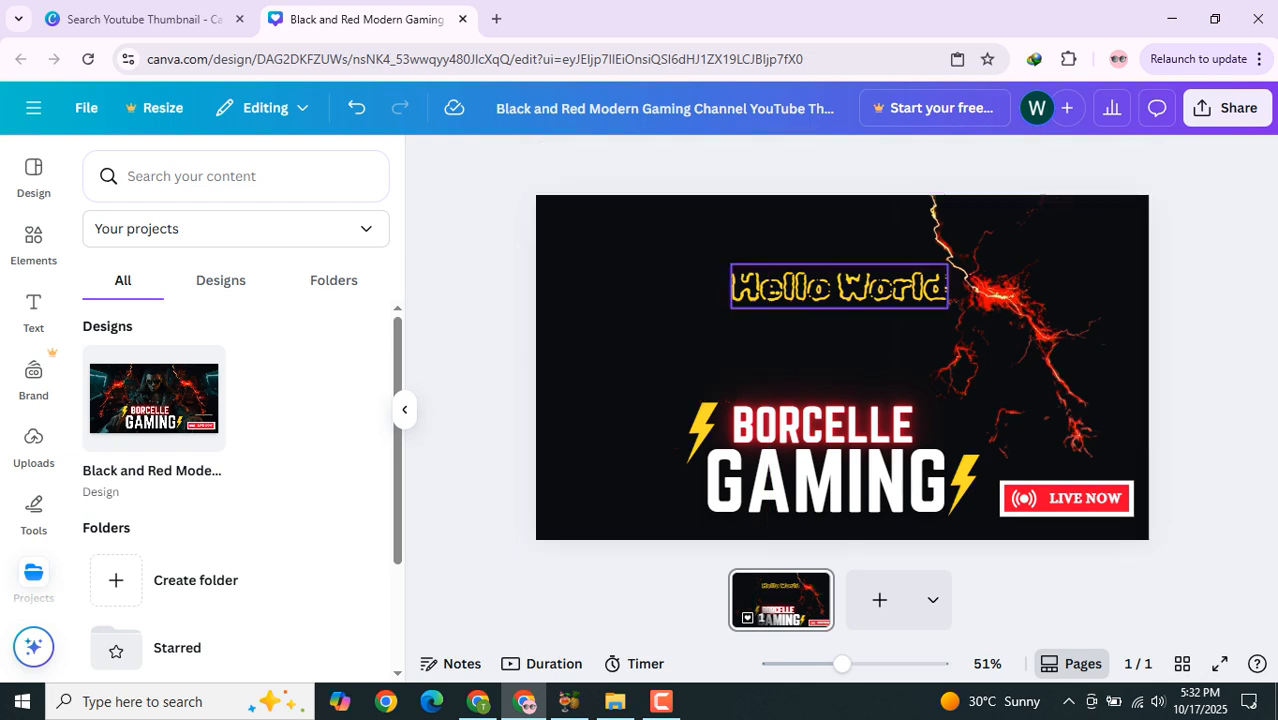
# Step: Delete the BORCELLE and GAMING texts and the lightning bolt beside GAMING
pyautogui.click(860, 288)
pyautogui.click(822, 425)
pyautogui.press('Delete')
pyautogui.click(840, 482)
pyautogui.press('Delete')
pyautogui.click(963, 484)
pyautogui.press('Delete')
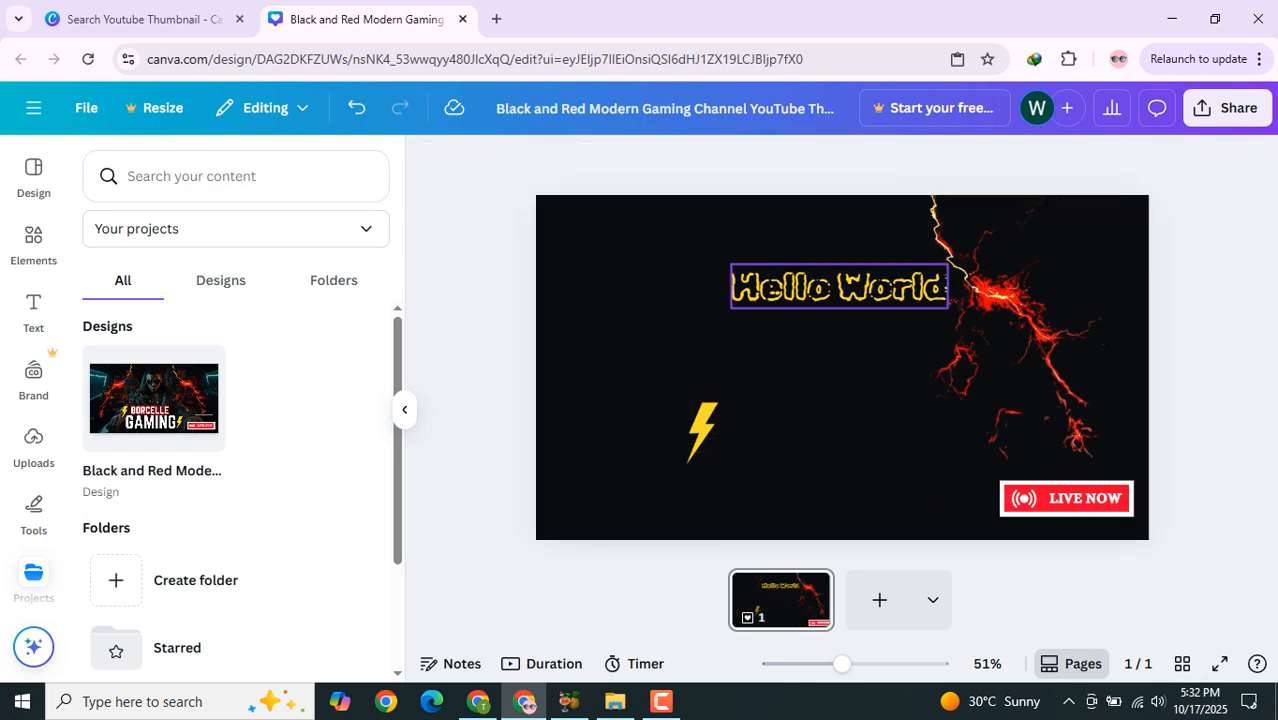
# Step: Select all remaining elements on the page and delete them, leaving a blank black page
pyautogui.click(842, 400)
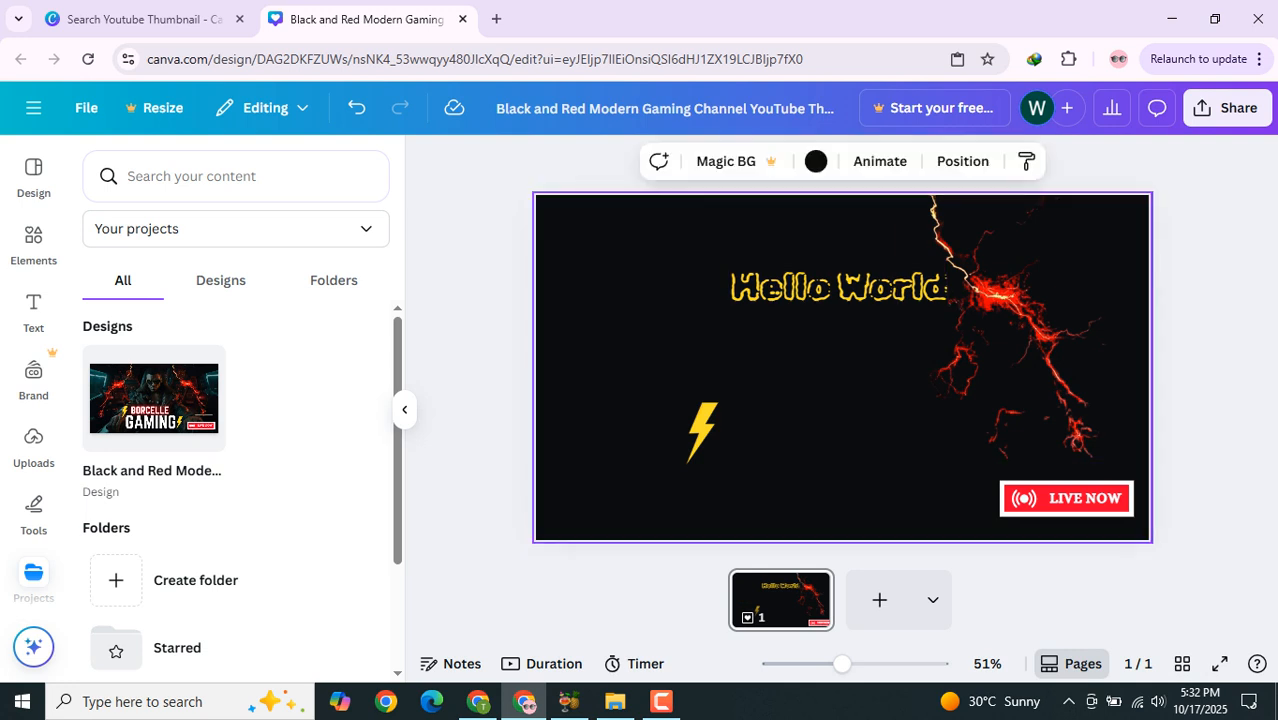
pyautogui.hotkey('ctrl', 'a')
pyautogui.press('Delete')
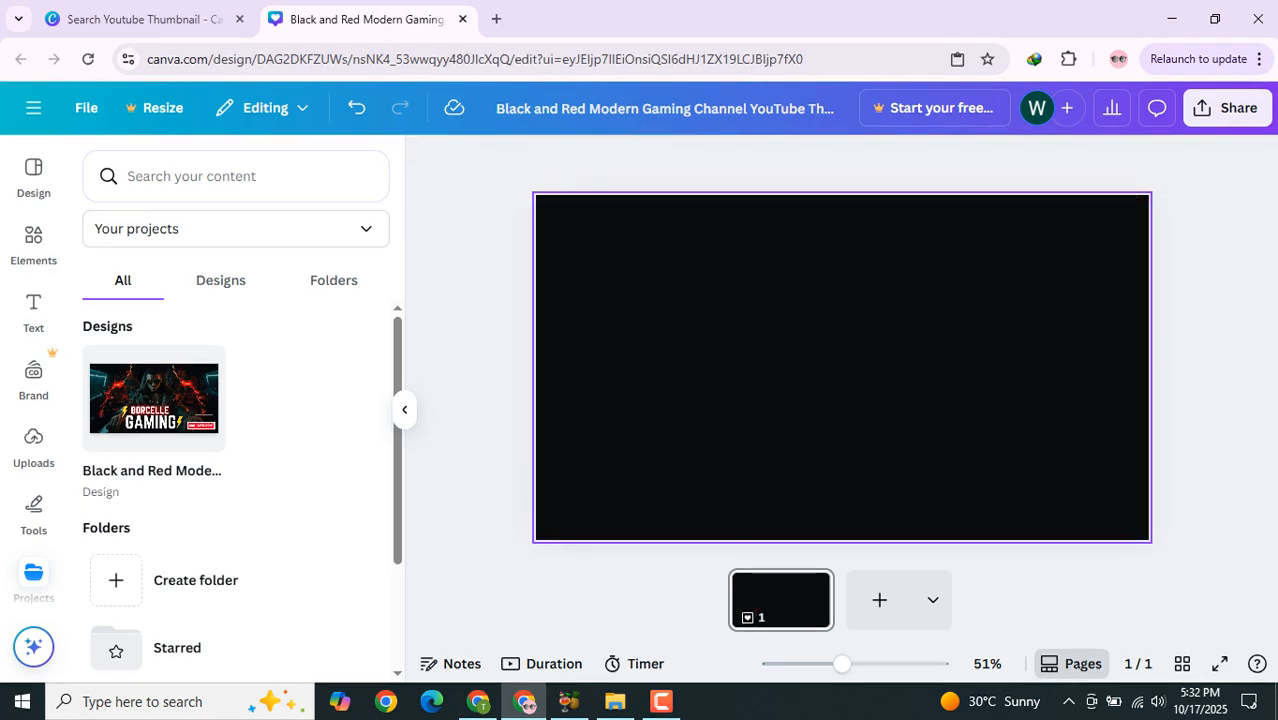
pyautogui.rightClick(733, 302)
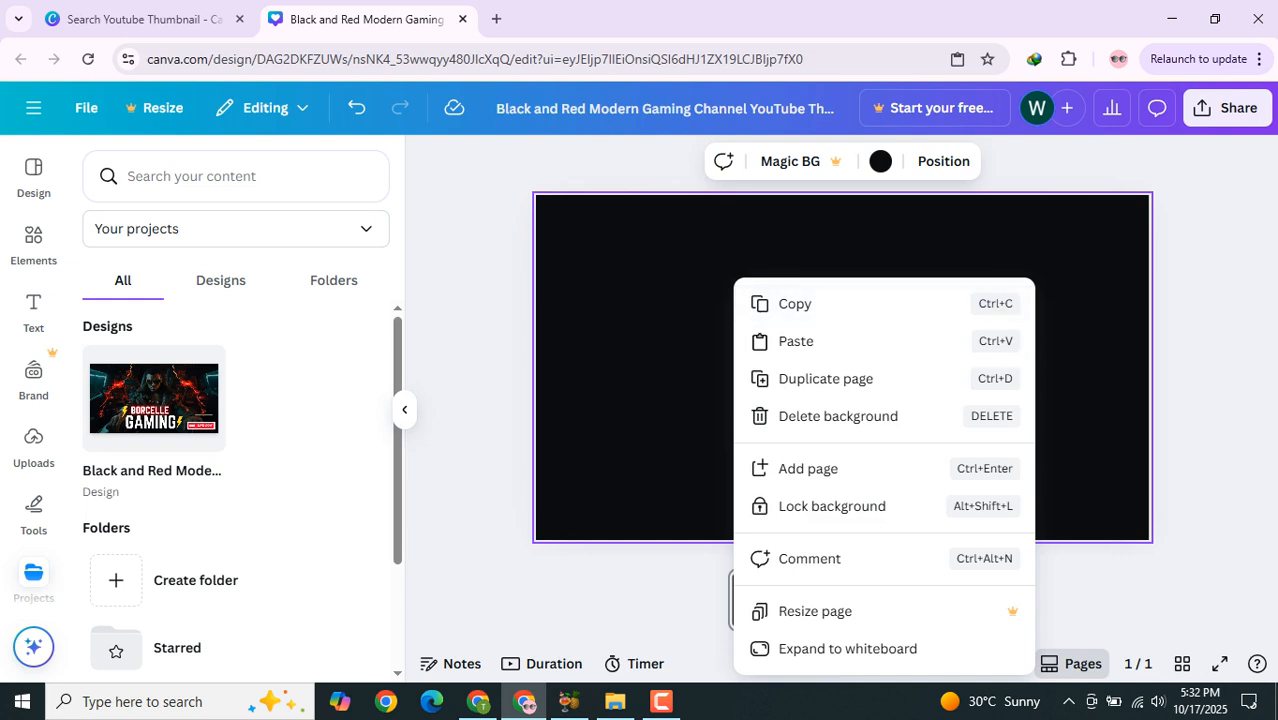
pyautogui.click(690, 320)
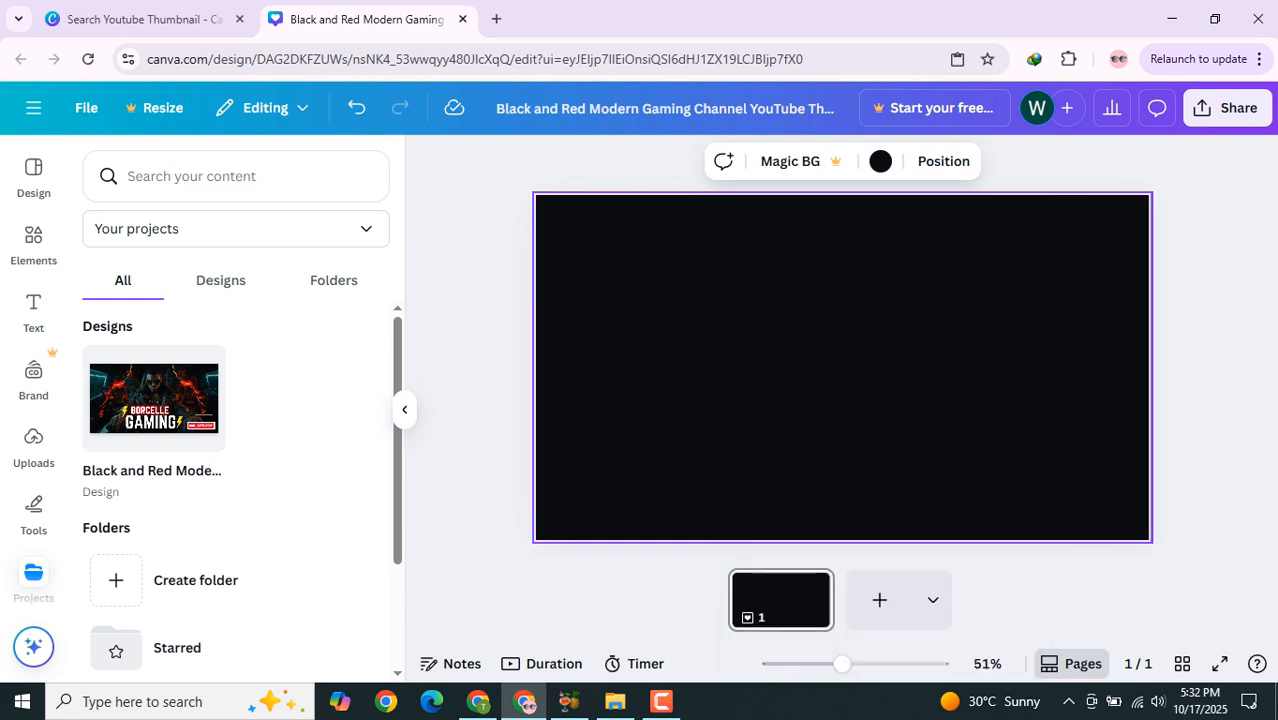
pyautogui.rightClick(740, 290)
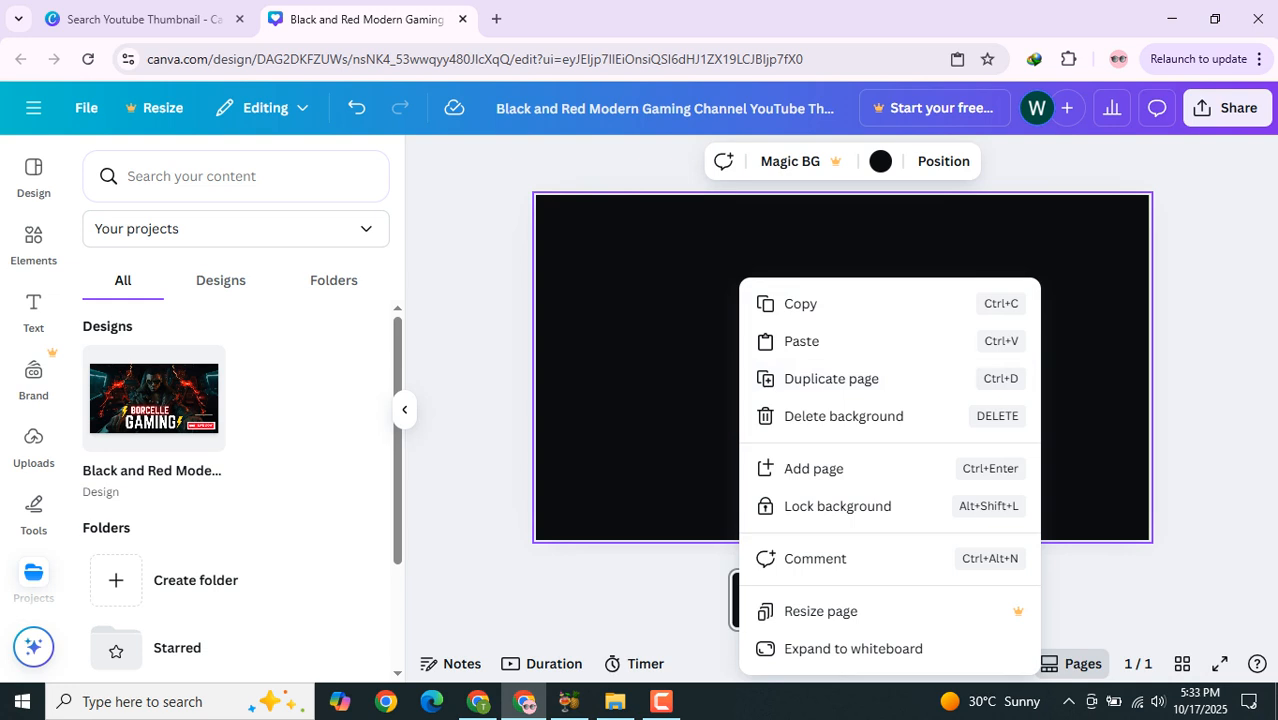
pyautogui.press('Escape')
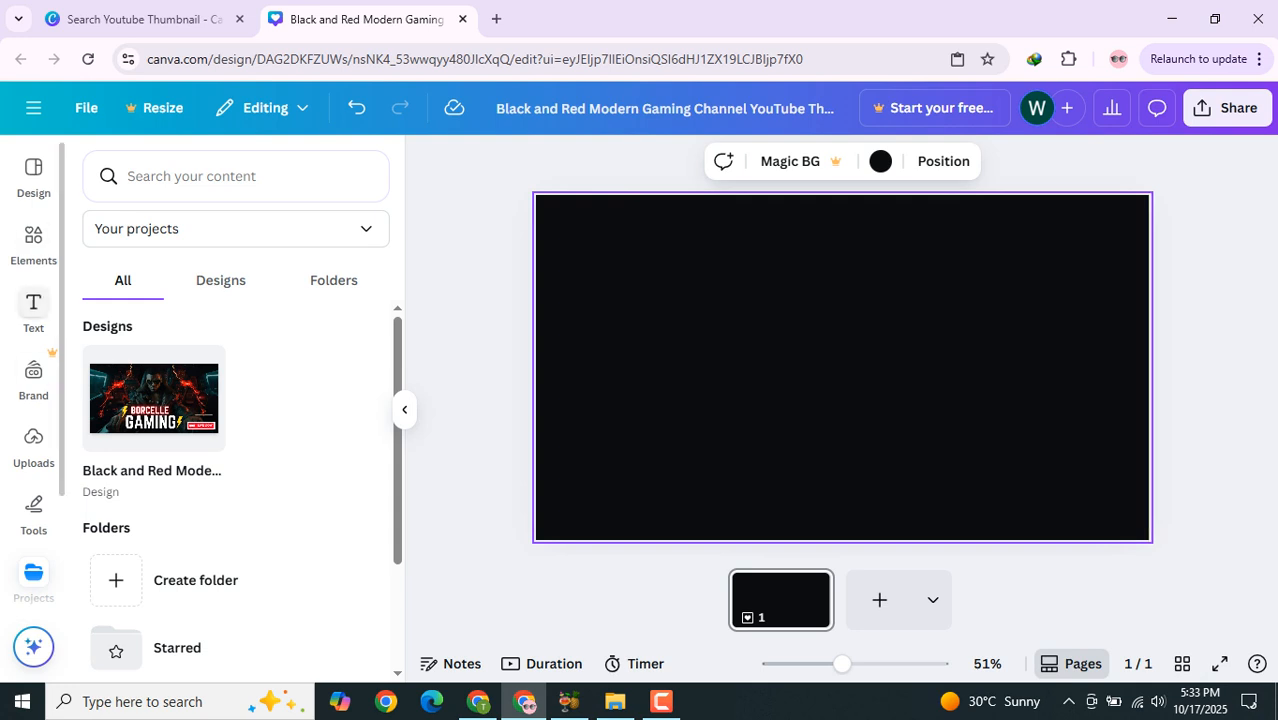
# Step: Search elements for gradient yellow photos and add a golden yellow texture photo to the page
pyautogui.click(33, 240)
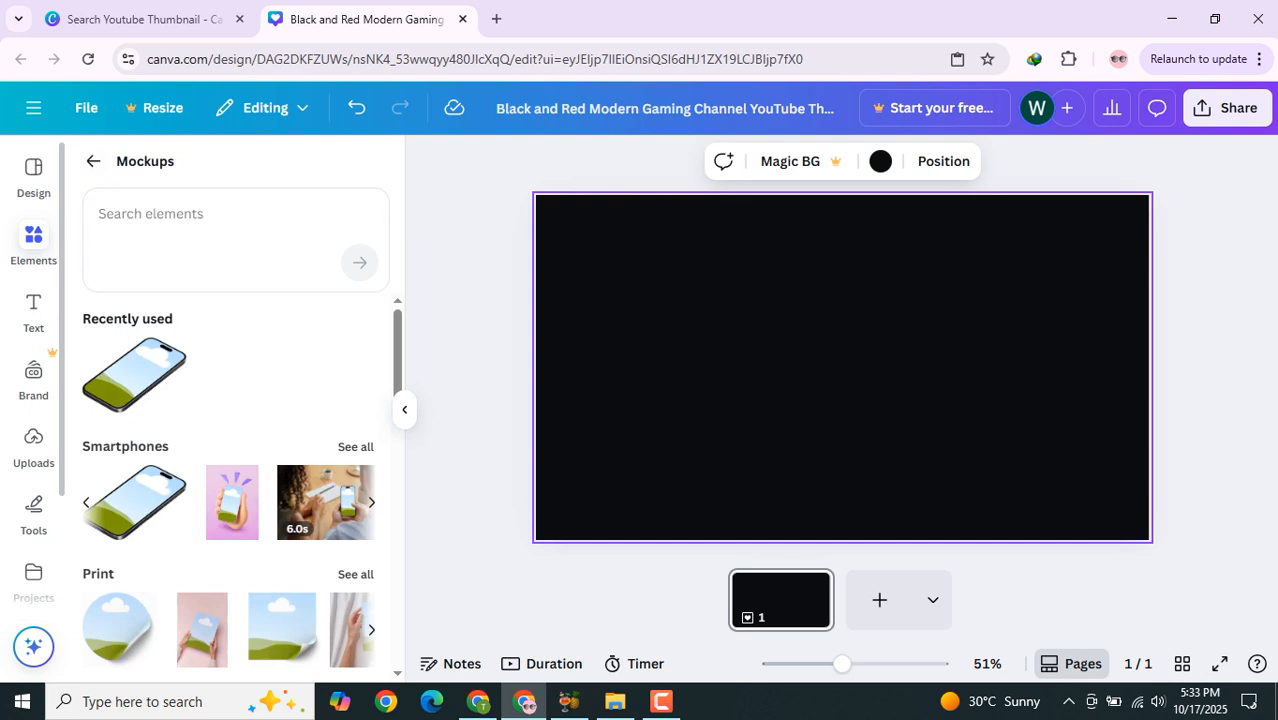
pyautogui.click(93, 161)
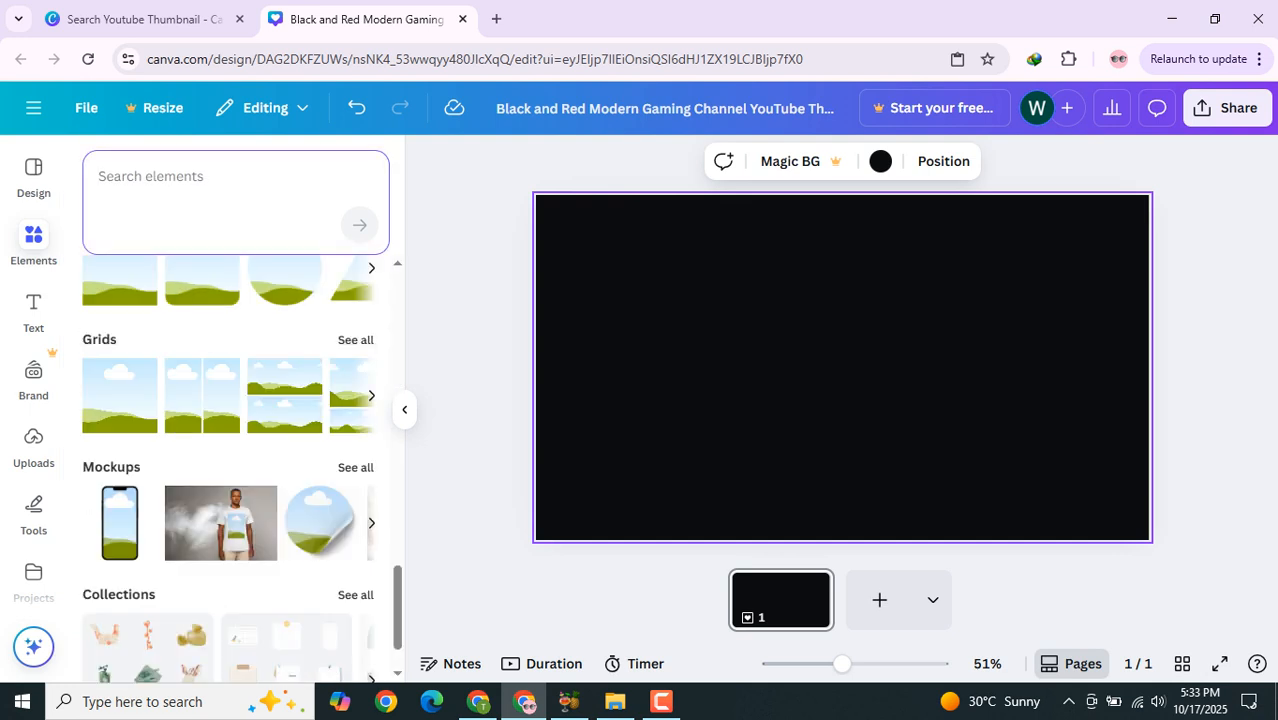
pyautogui.write('gradi')
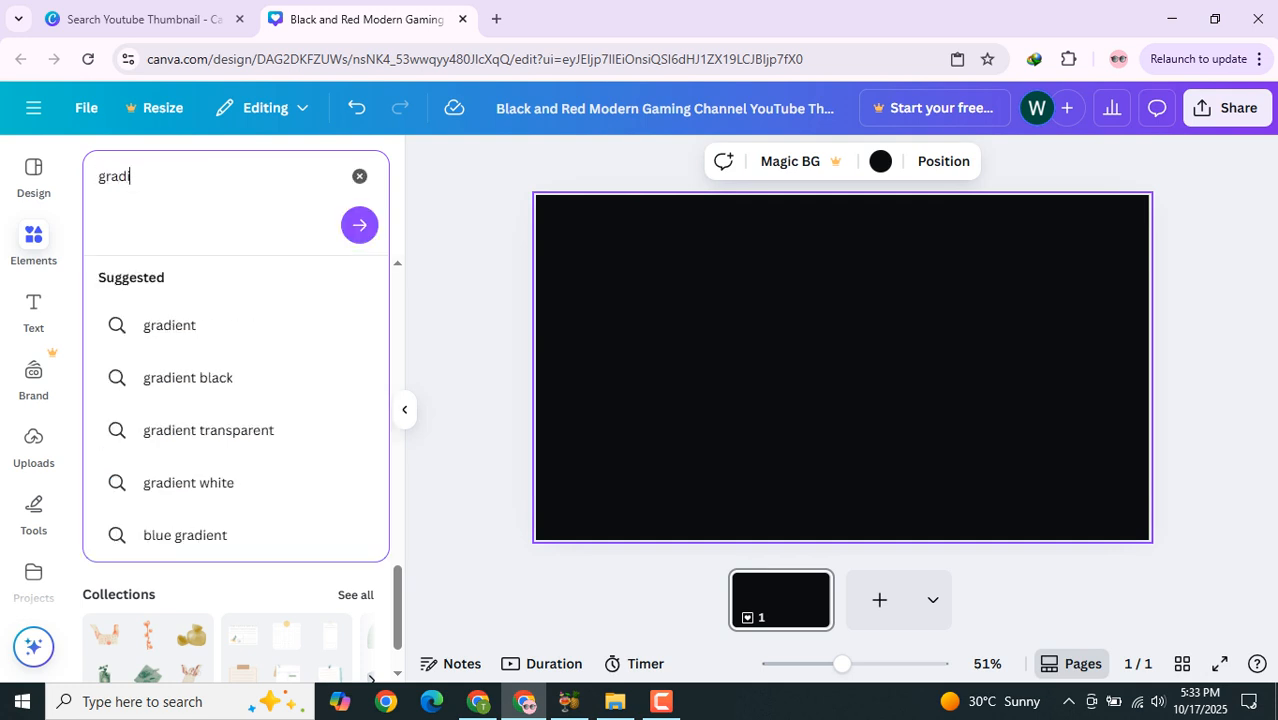
pyautogui.write('ent ye')
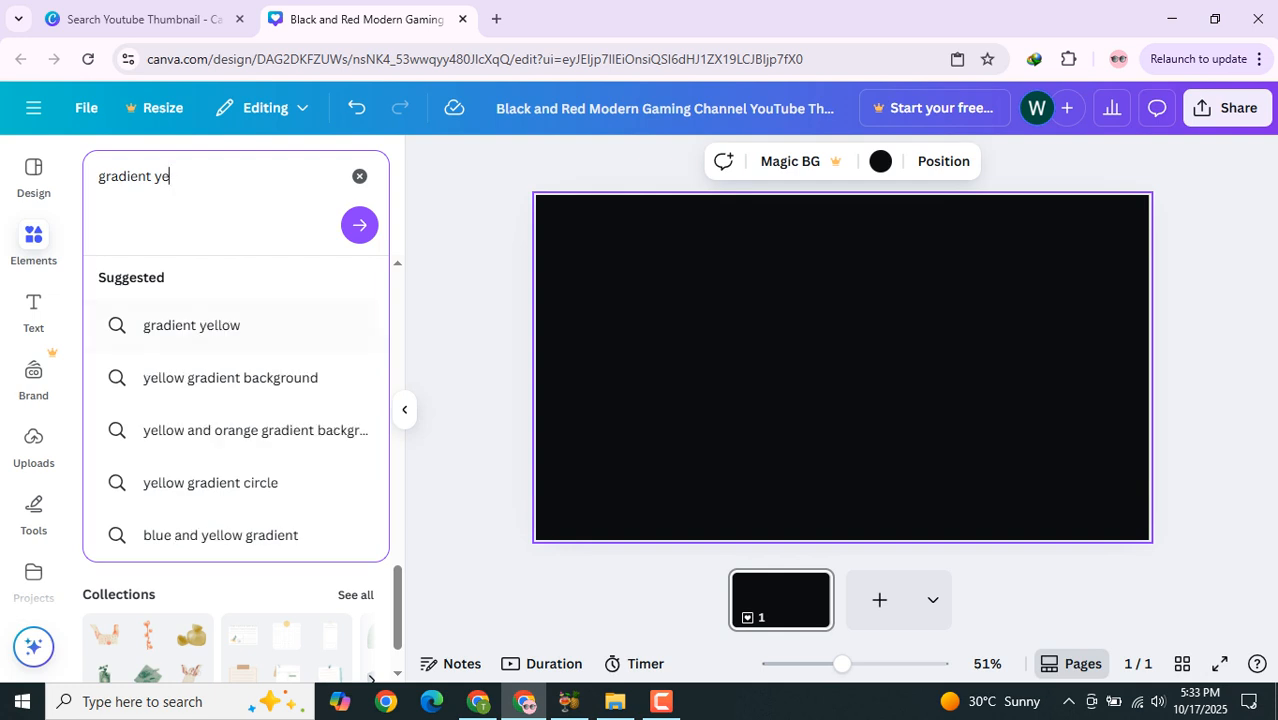
pyautogui.click(191, 325)
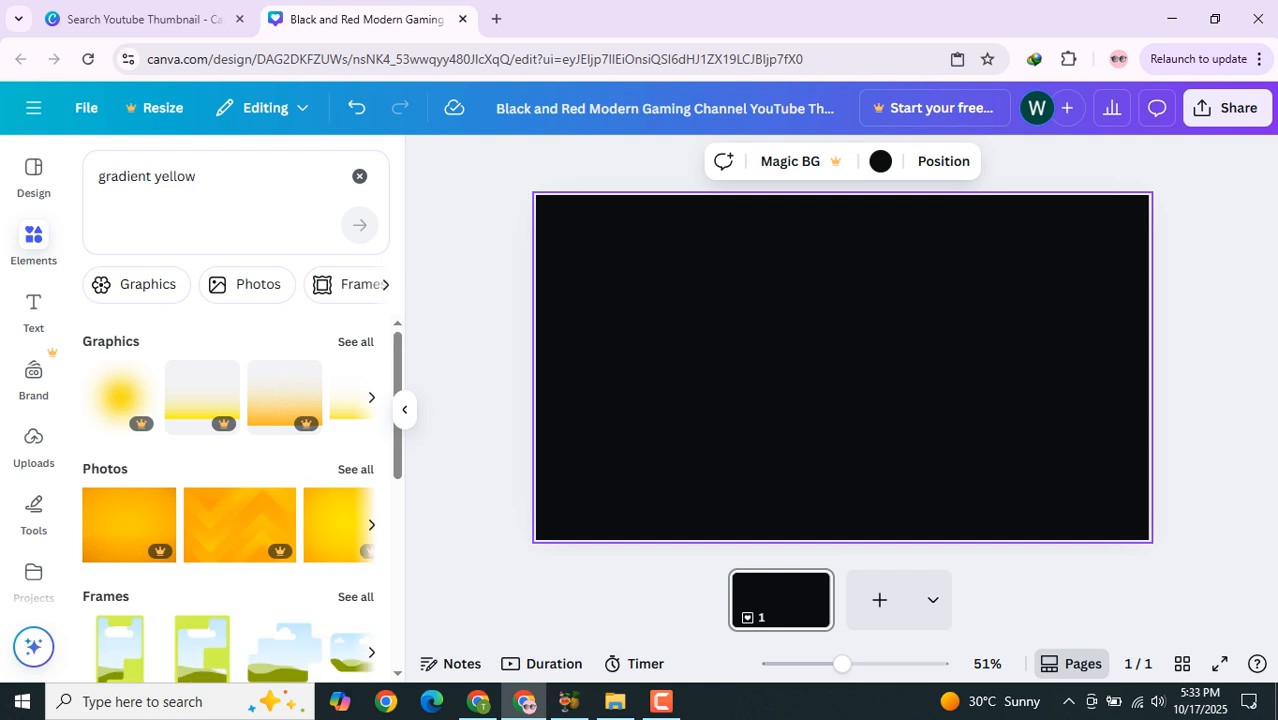
pyautogui.scroll(-1, 240, 480)
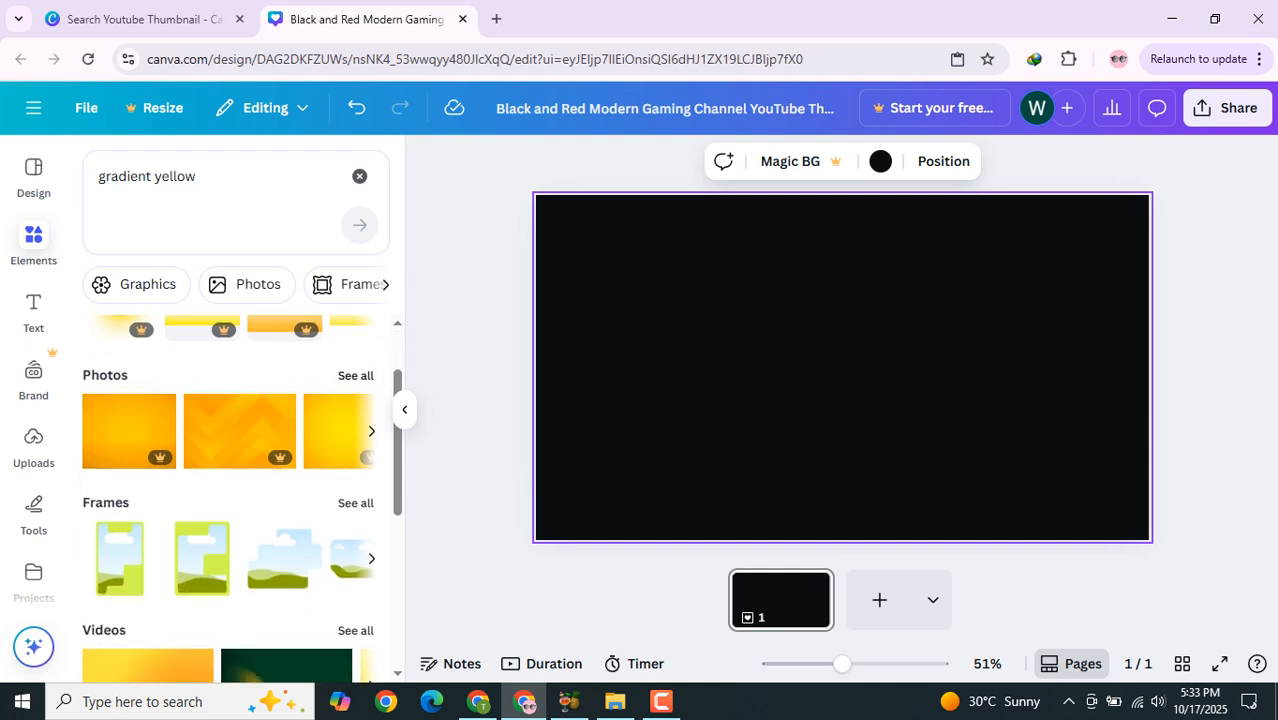
pyautogui.click(355, 375)
pyautogui.scroll(-3, 305, 430)
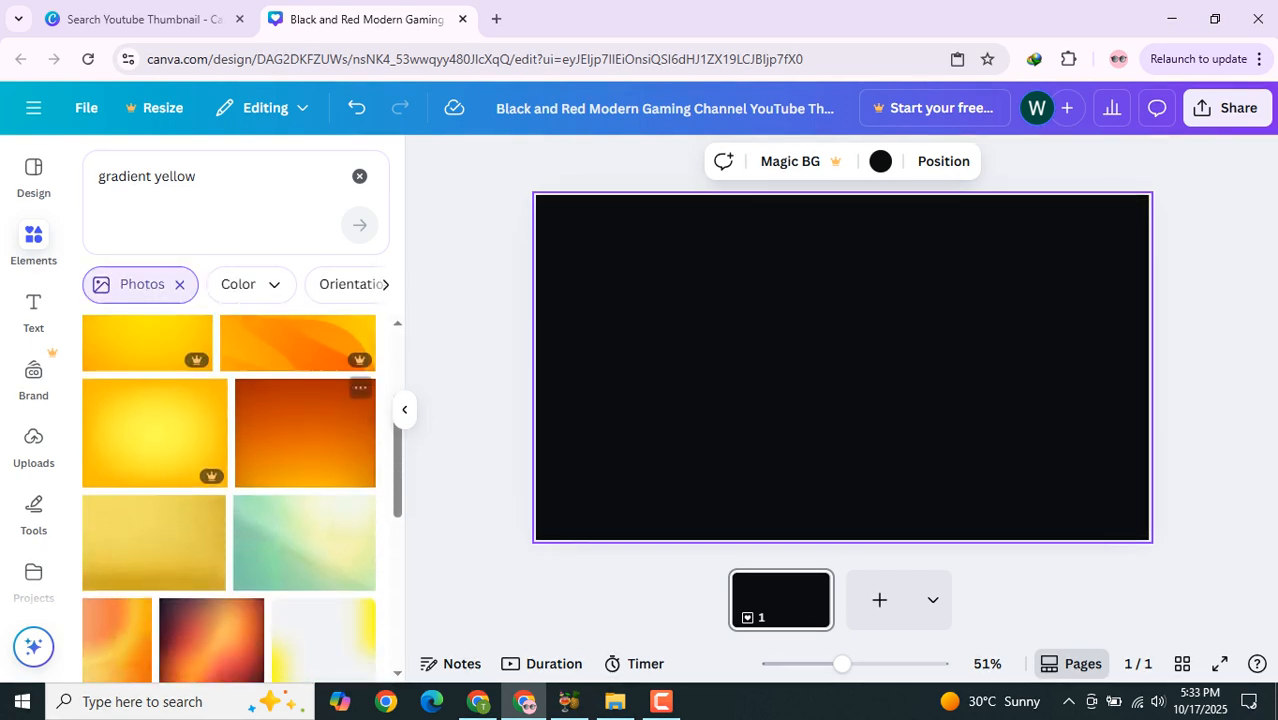
pyautogui.scroll(-1, 250, 440)
pyautogui.scroll(-1, 250, 440)
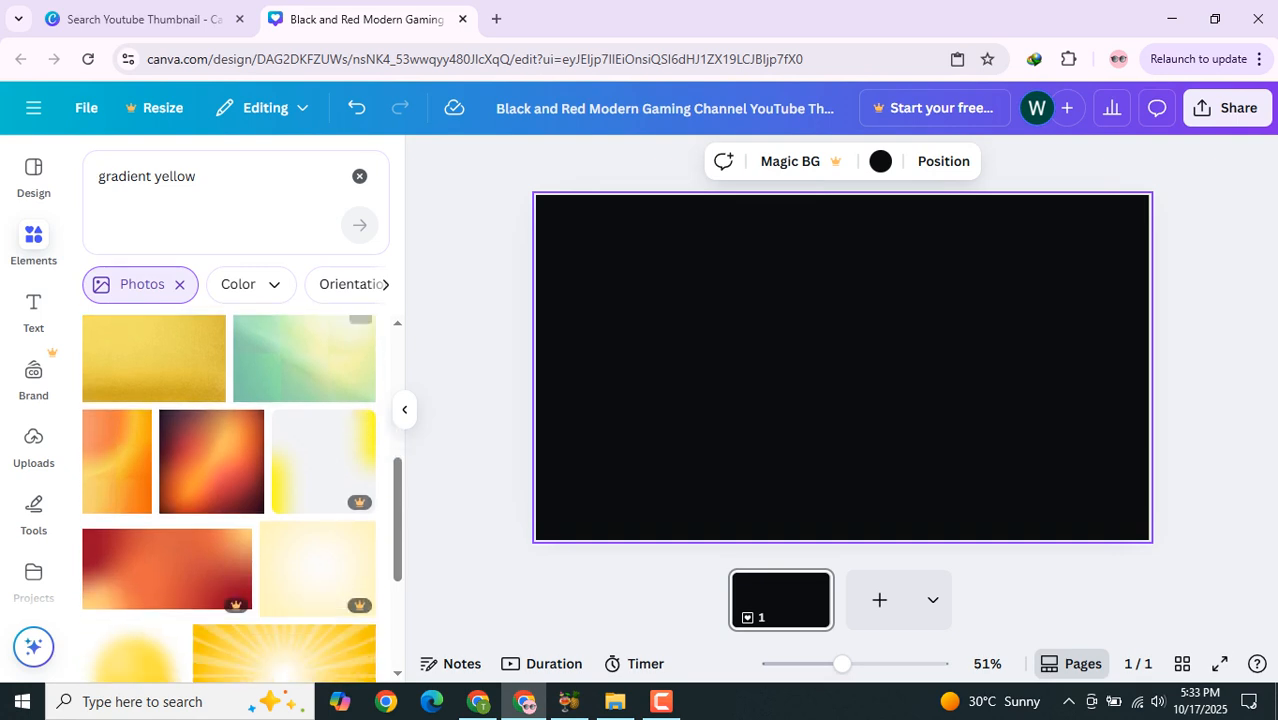
pyautogui.click(154, 358)
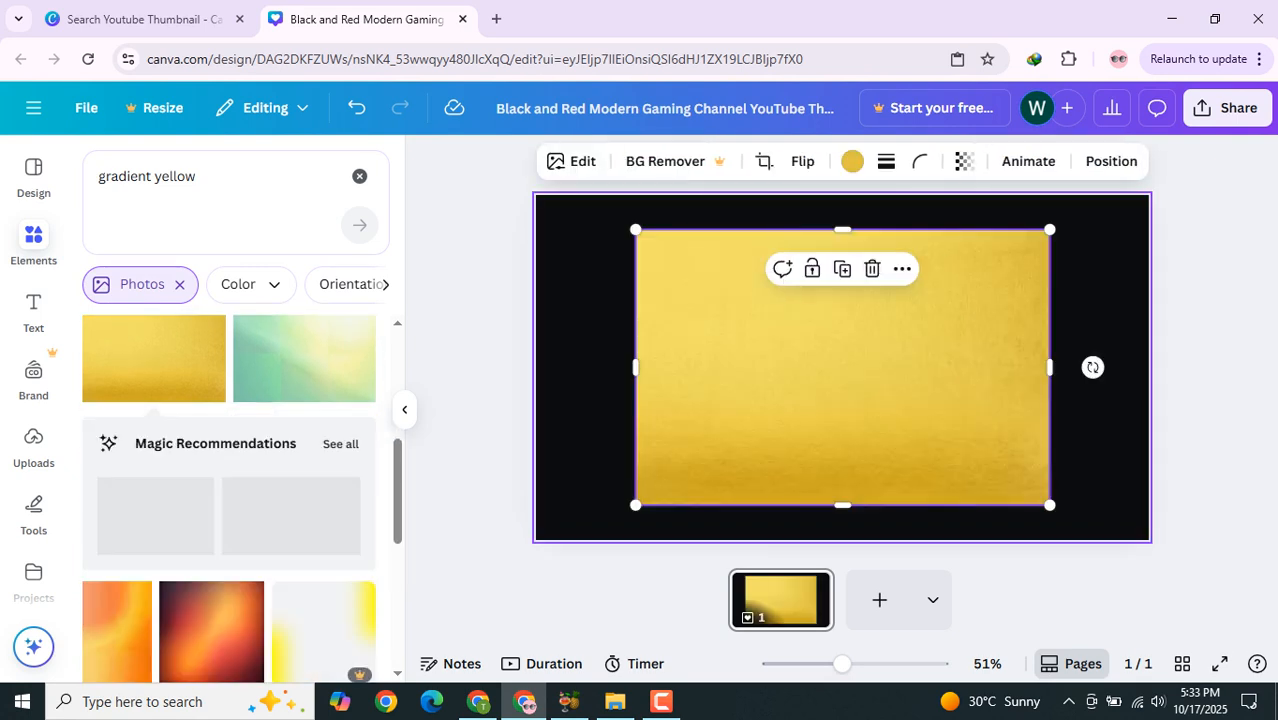
# Step: Set the golden photo as the page background and clear the element search
pyautogui.rightClick(748, 288)
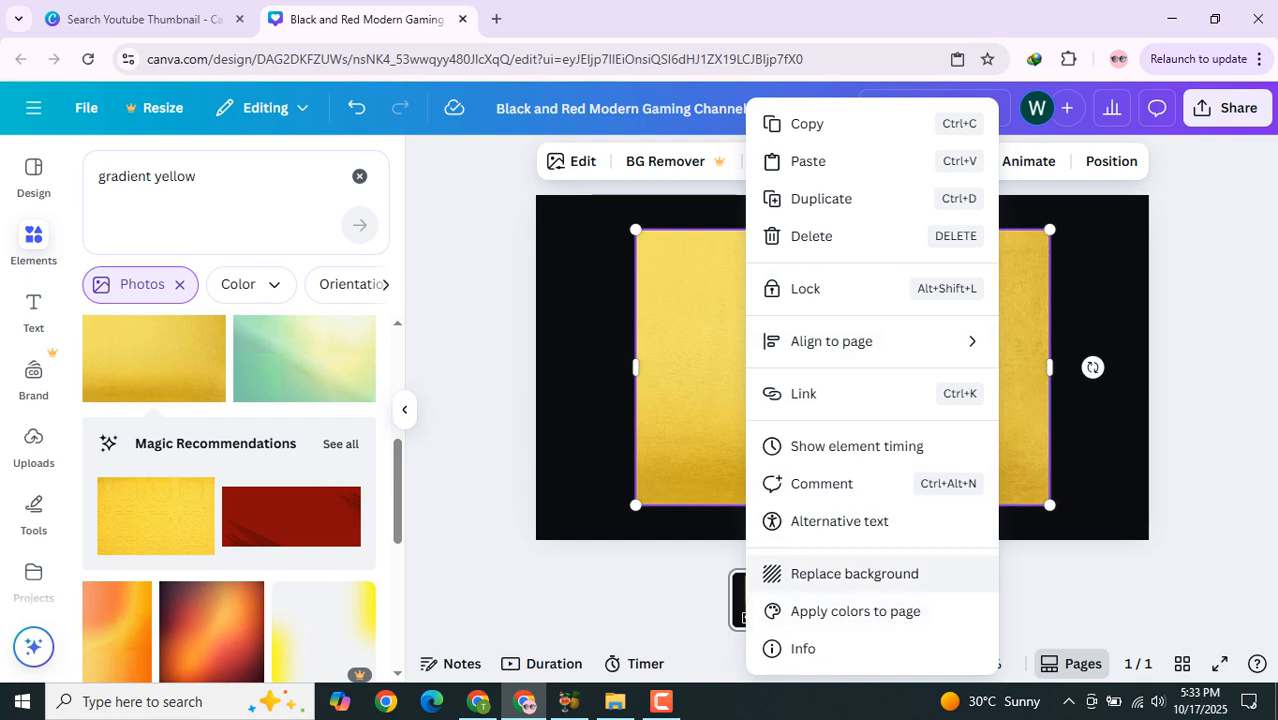
pyautogui.click(820, 574)
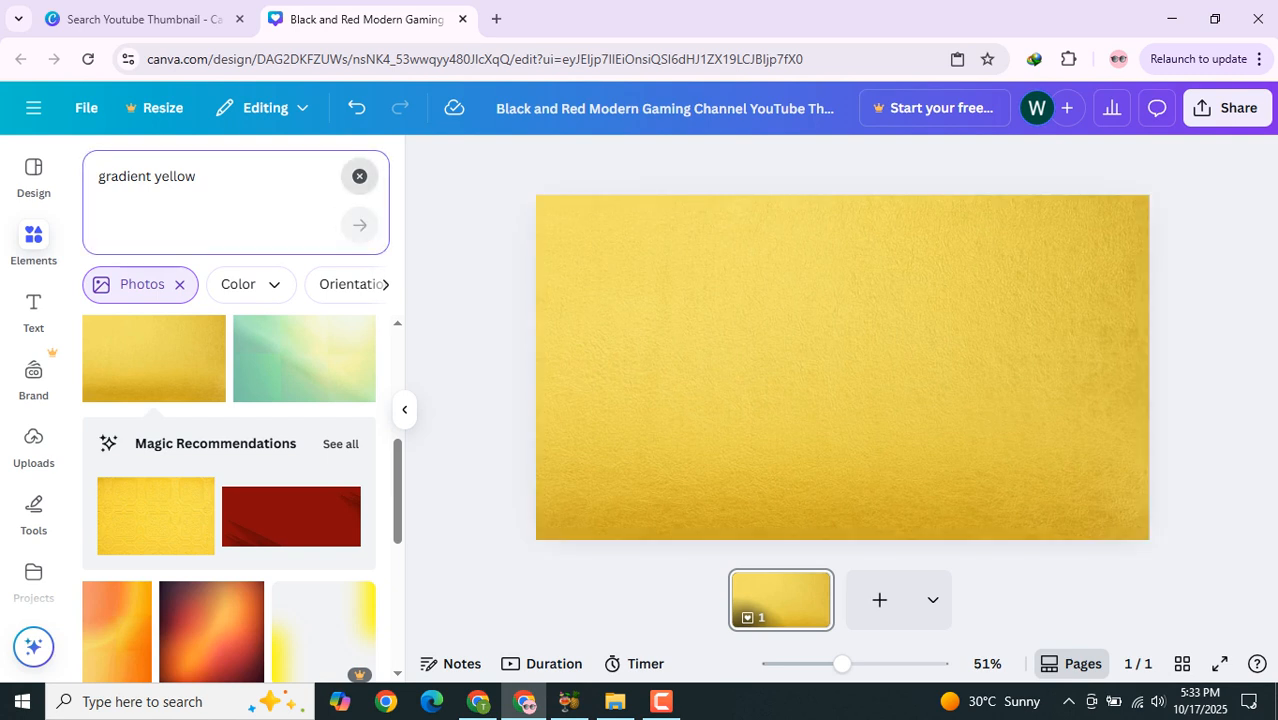
pyautogui.click(359, 176)
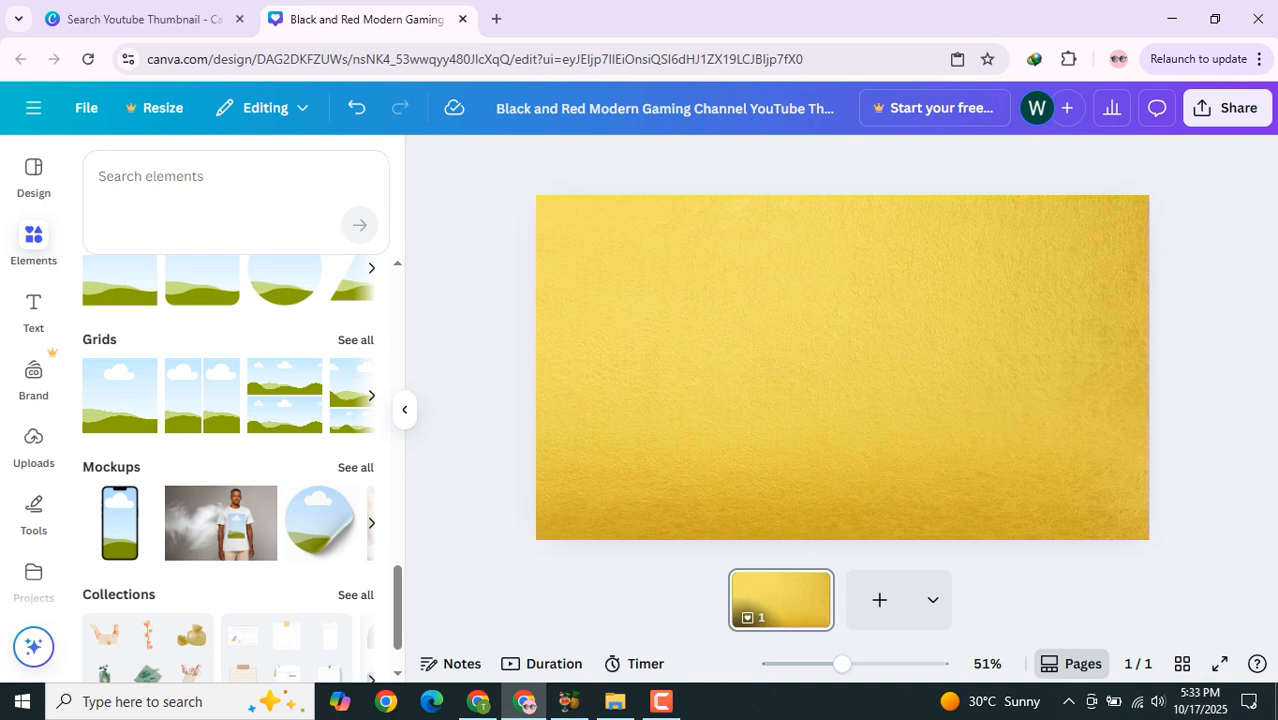
# Step: Add a heading text reading Free WordPress to the page
pyautogui.click(33, 308)
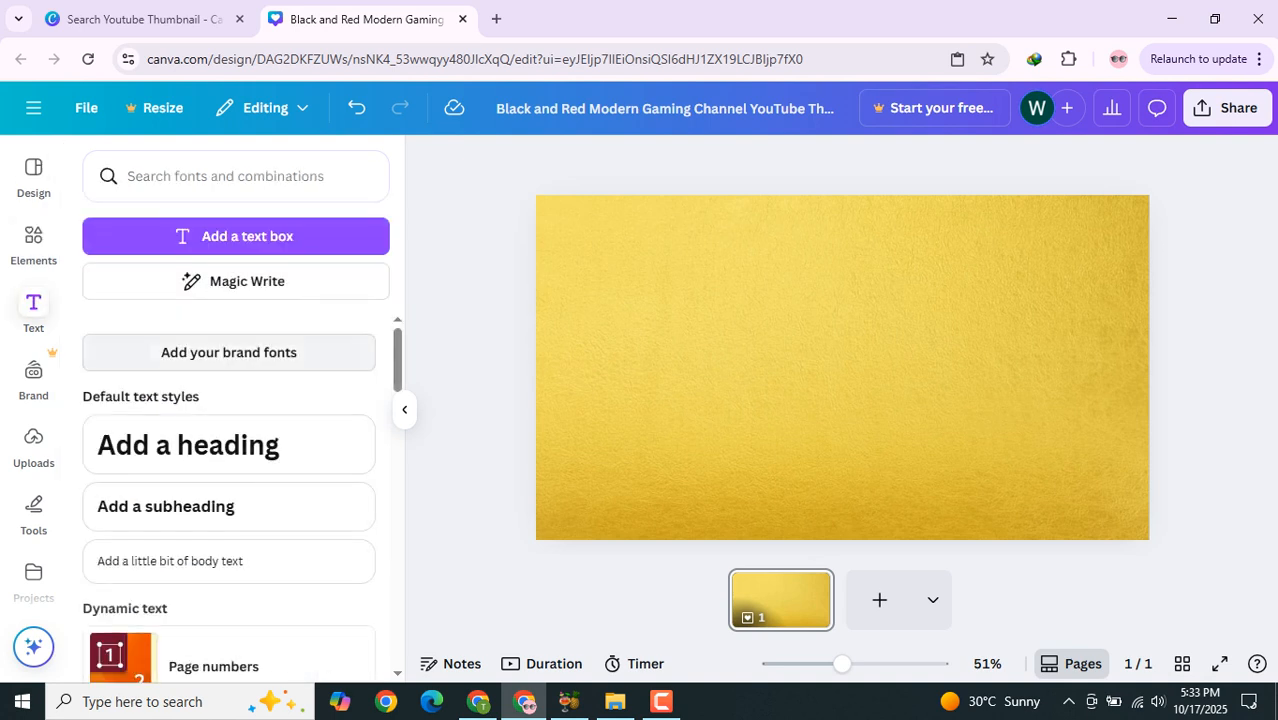
pyautogui.click(720, 345)
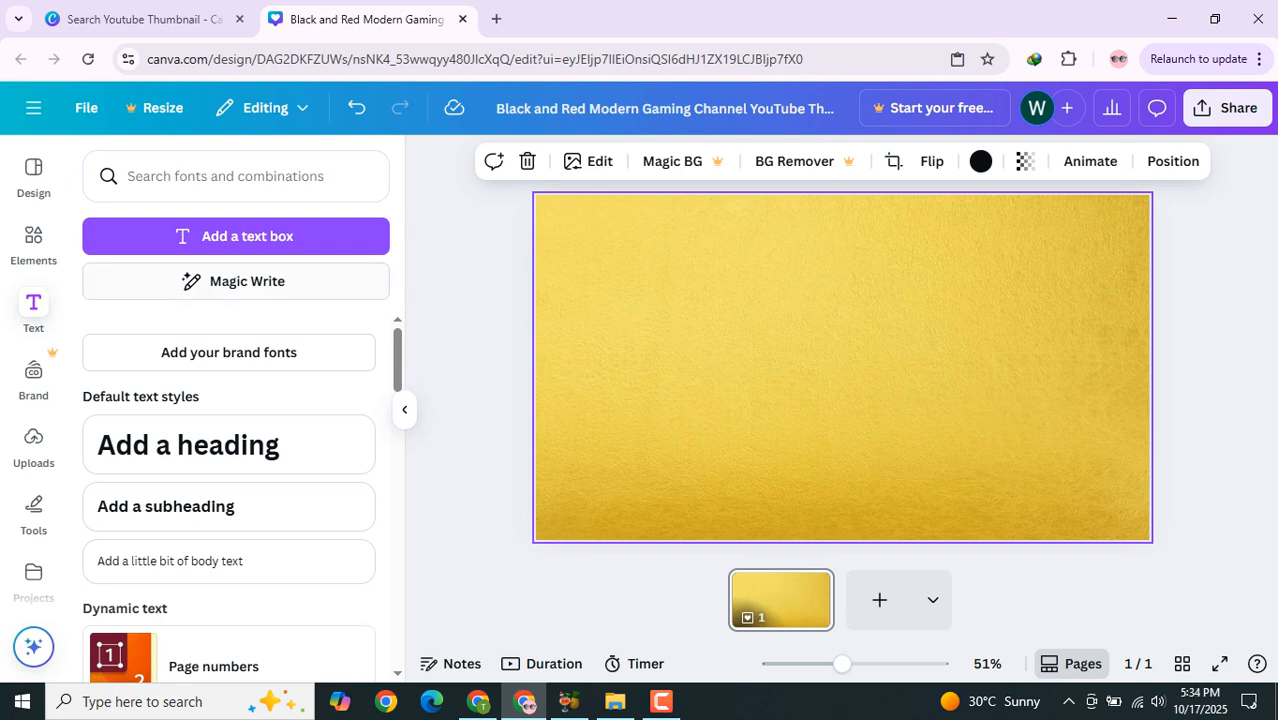
pyautogui.click(188, 444)
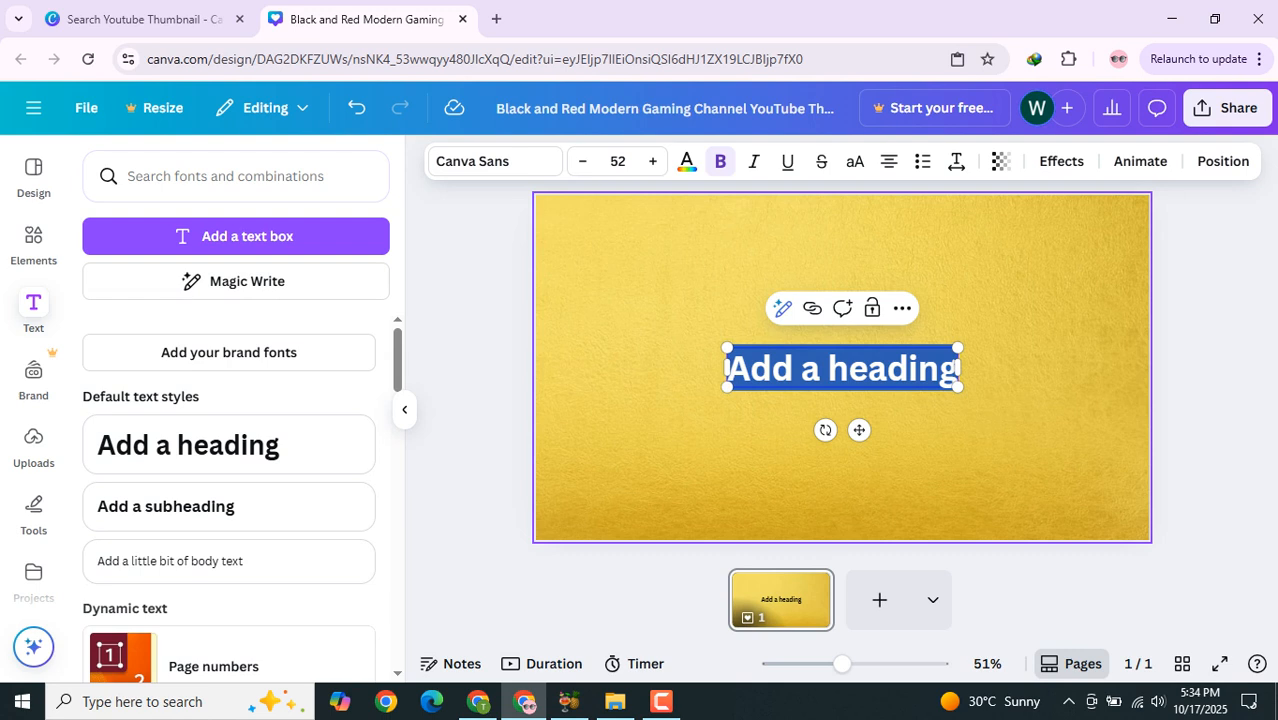
pyautogui.write('Free')
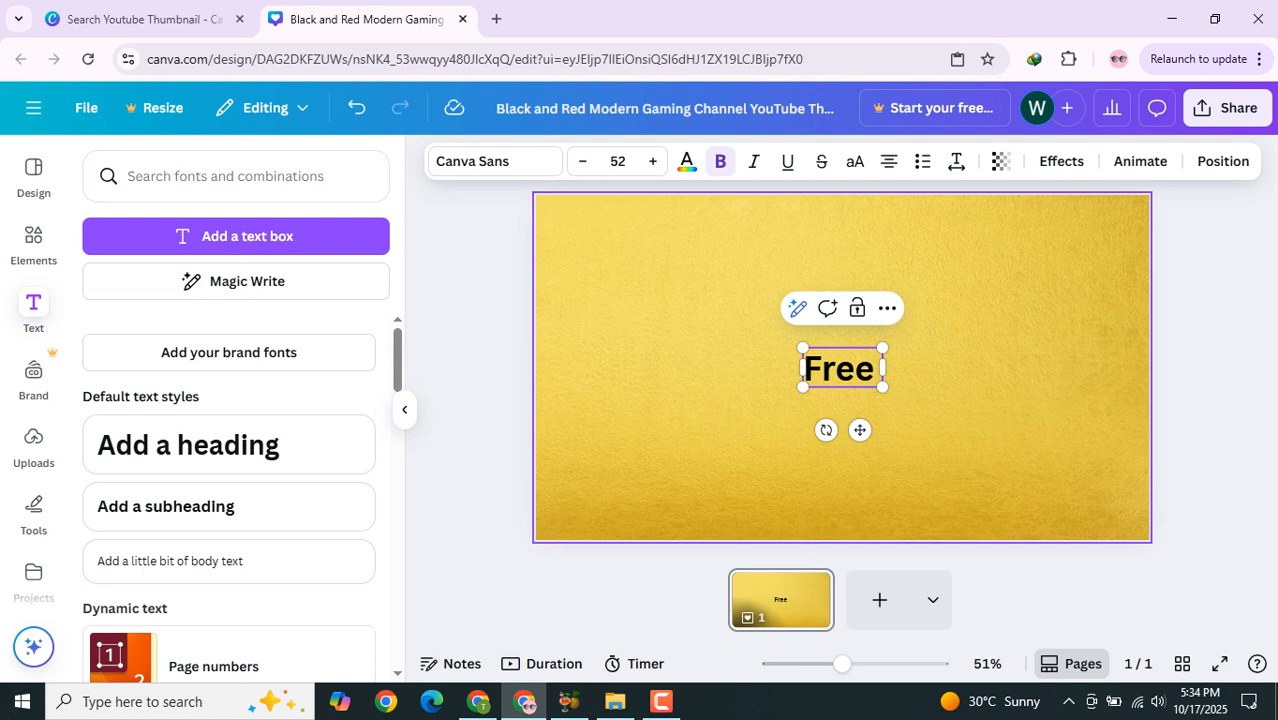
pyautogui.write(' Word')
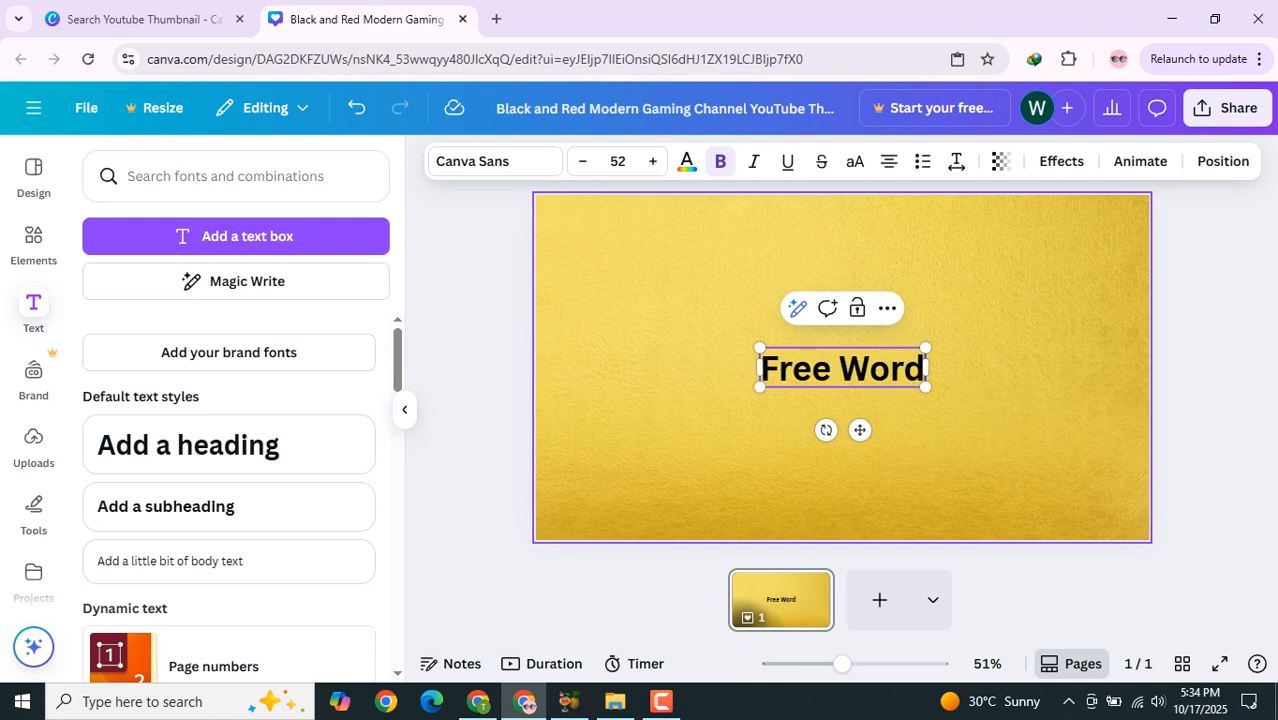
pyautogui.write('Press')
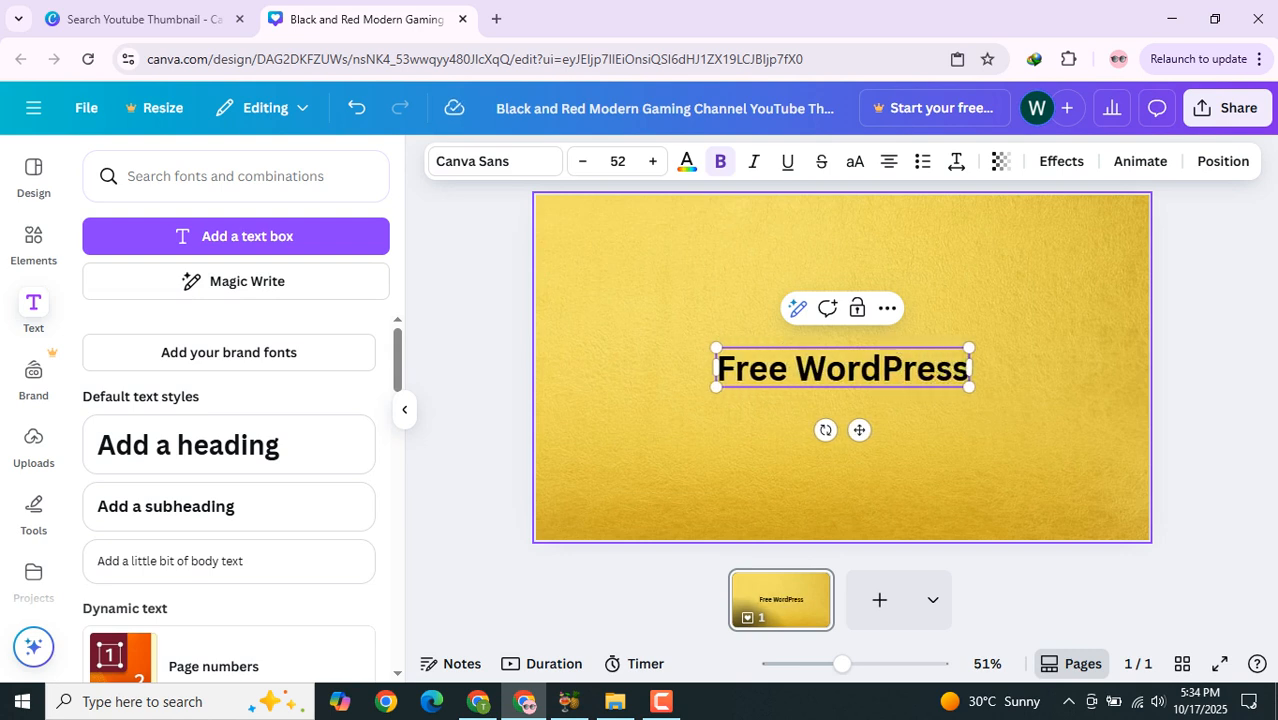
# Step: Move the Free WordPress heading to the top-left corner of the thumbnail
pyautogui.click(1198, 400)
pyautogui.click(850, 371)
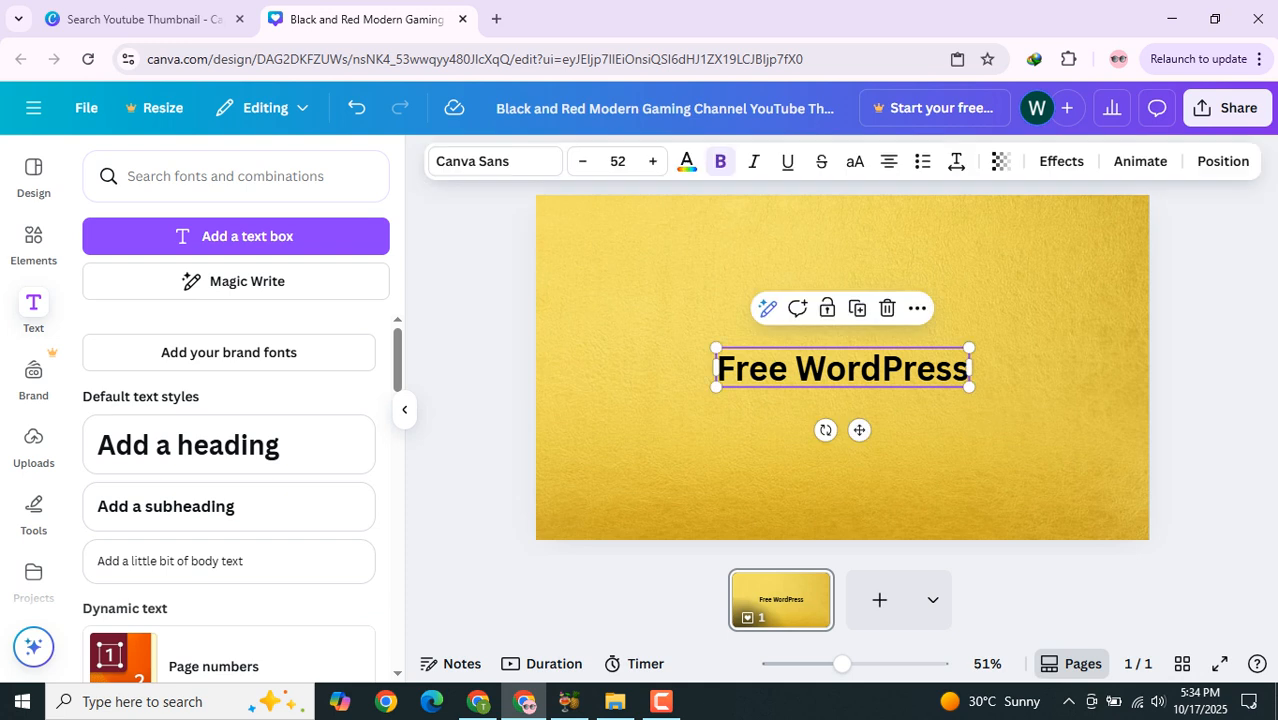
pyautogui.moveTo(859, 430); pyautogui.dragTo(714, 307)
pyautogui.click(1198, 400)
# Step: Enlarge the Free WordPress heading to a font size of about 70.8 and nudge it slightly inward
pyautogui.doubleClick(697, 245)
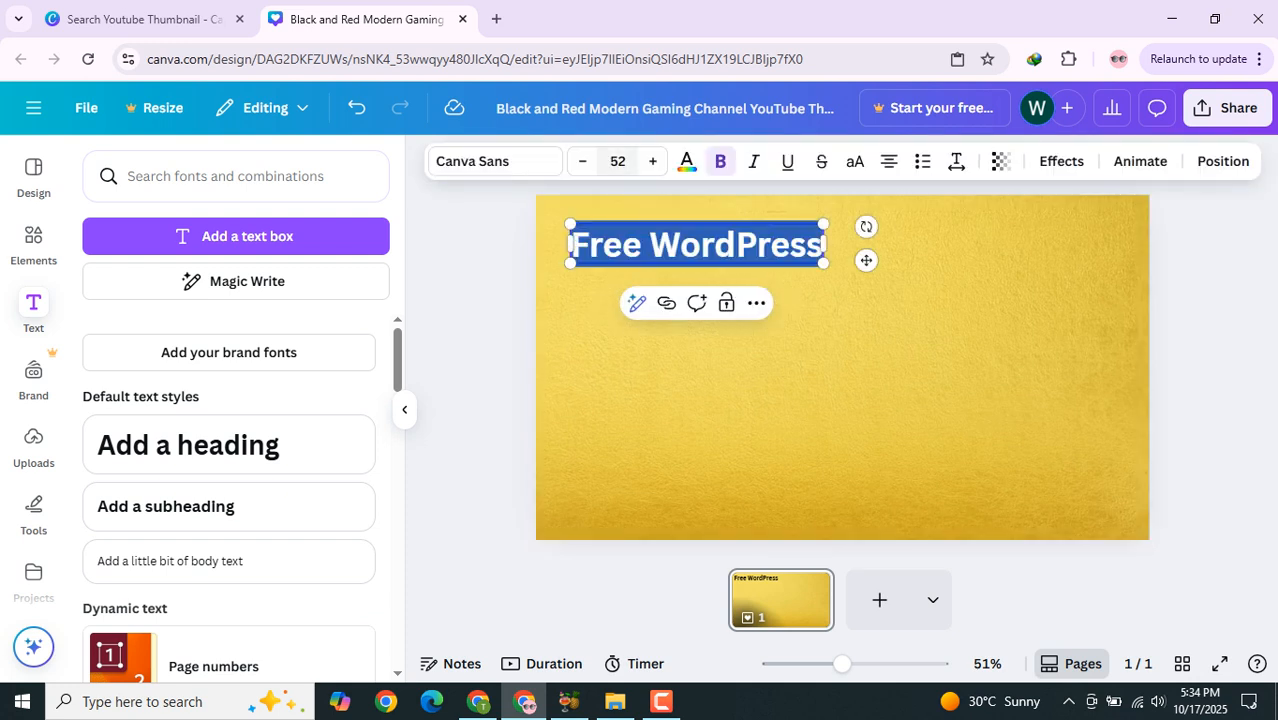
pyautogui.click(653, 162)
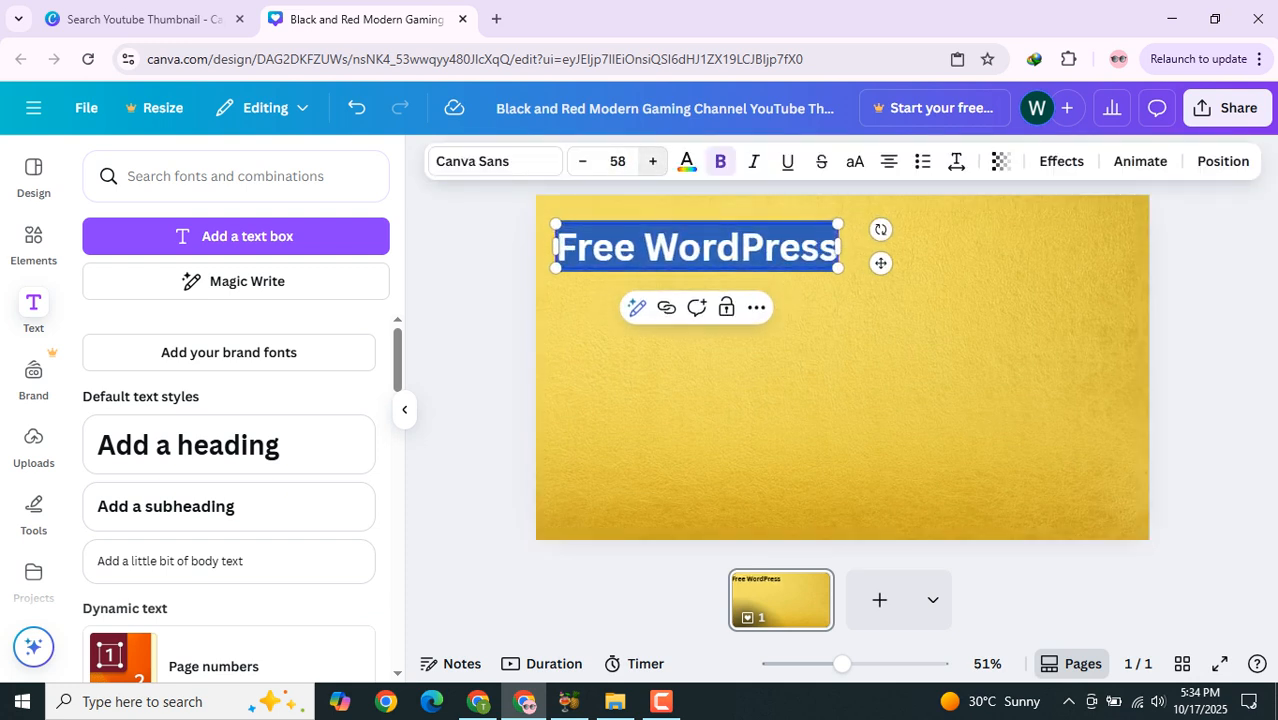
pyautogui.click(676, 248)
pyautogui.press('Escape')
pyautogui.click(690, 248)
pyautogui.moveTo(845, 269); pyautogui.dragTo(892, 277)
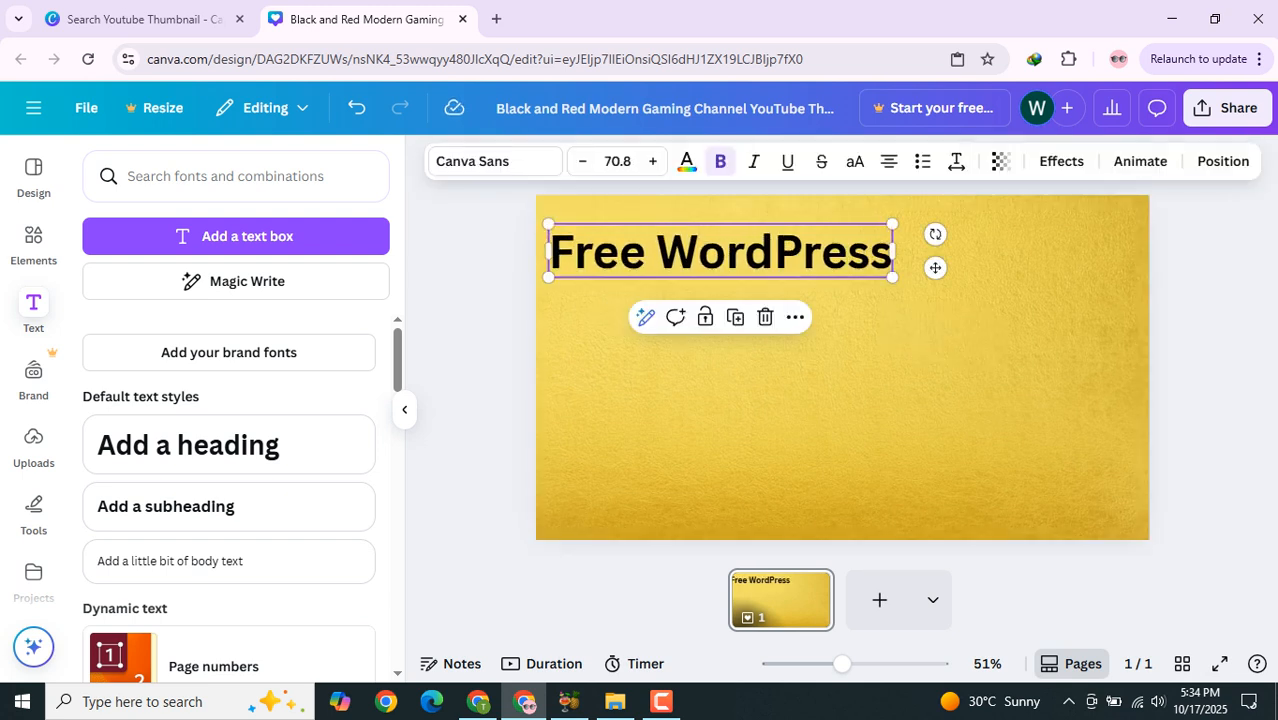
pyautogui.moveTo(548, 224); pyautogui.dragTo(546, 223)
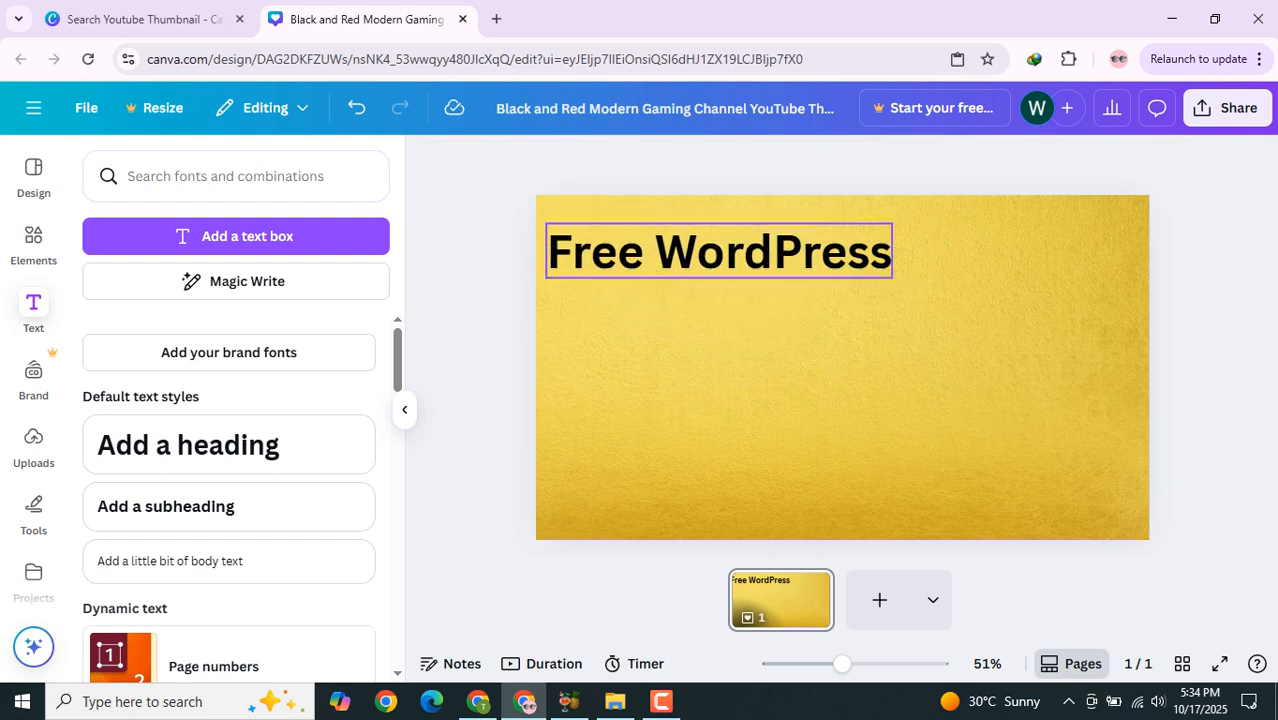
pyautogui.moveTo(936, 267); pyautogui.dragTo(950, 274)
pyautogui.press('Escape')
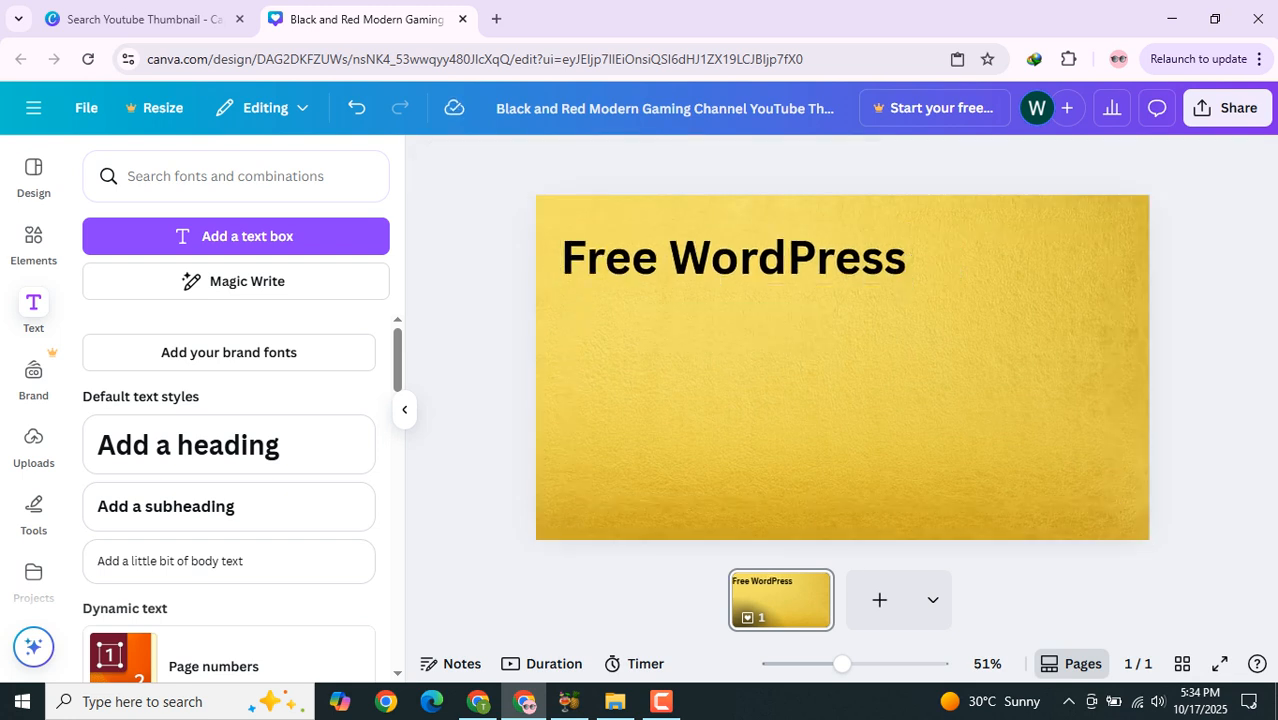
# Step: Add the user ORIENTED font combination and change its large word to Hosting
pyautogui.scroll(-5, 229, 470)
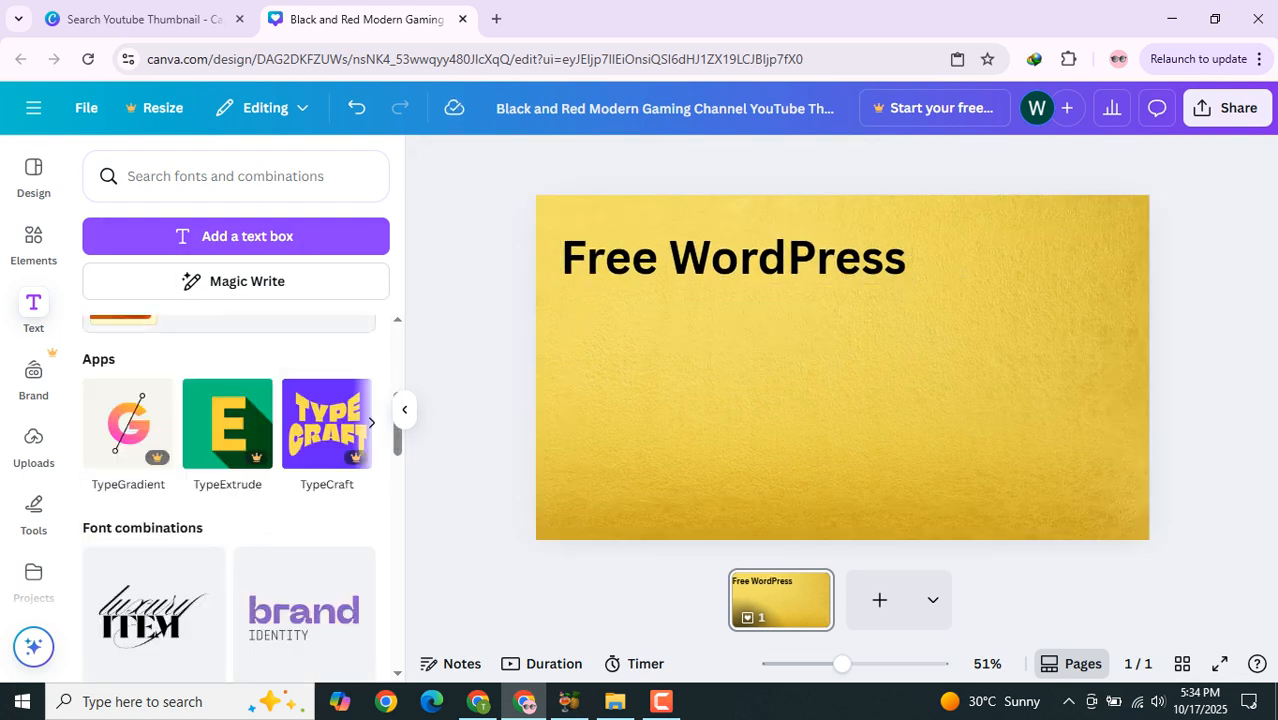
pyautogui.scroll(-5, 229, 470)
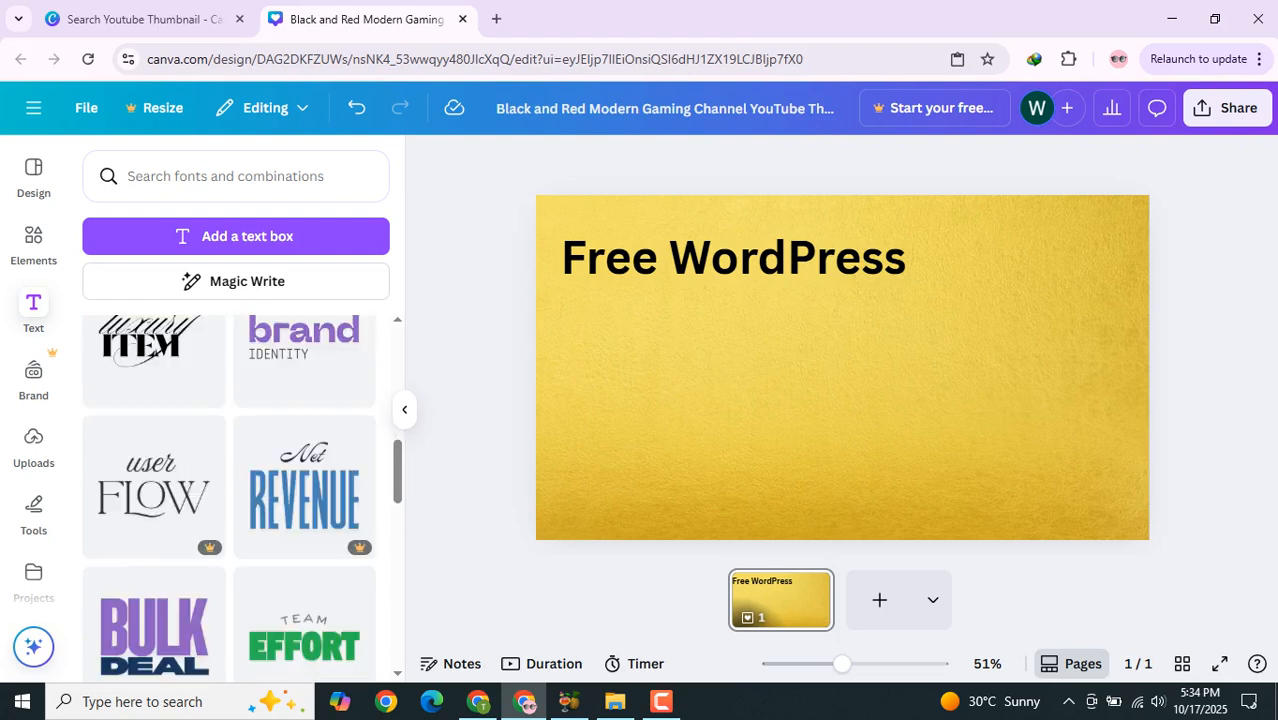
pyautogui.scroll(-3, 229, 470)
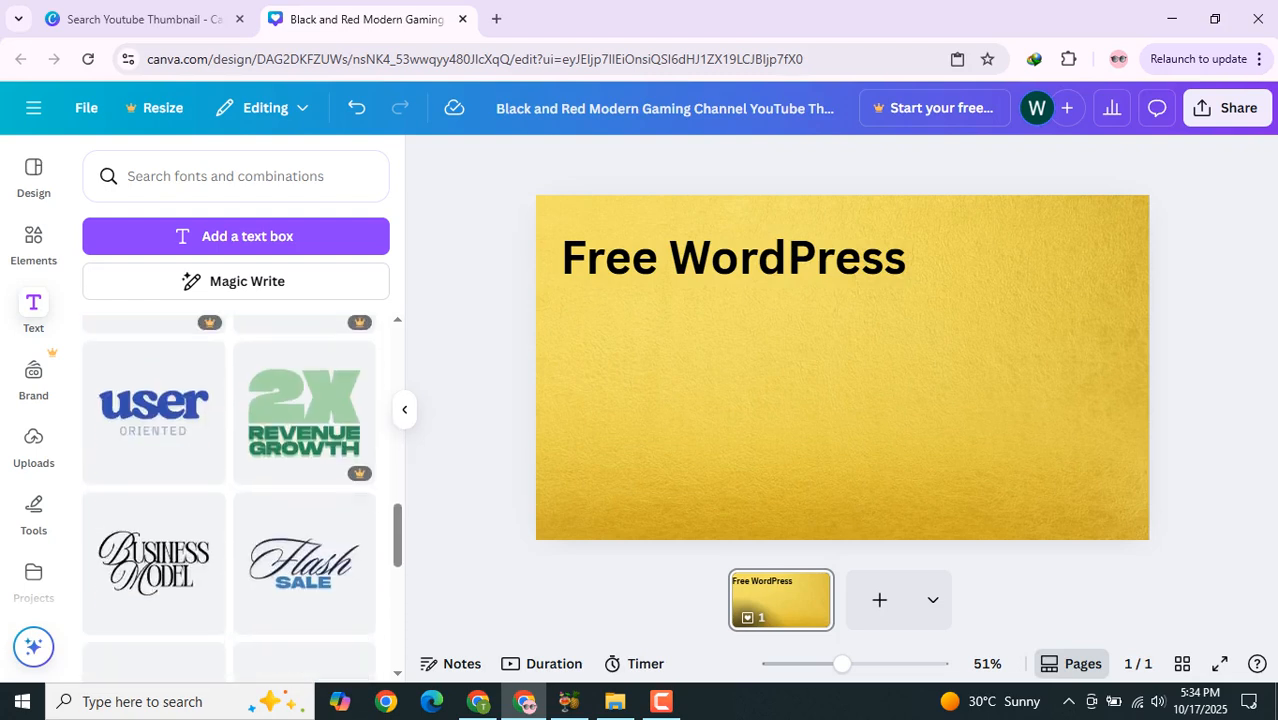
pyautogui.click(153, 410)
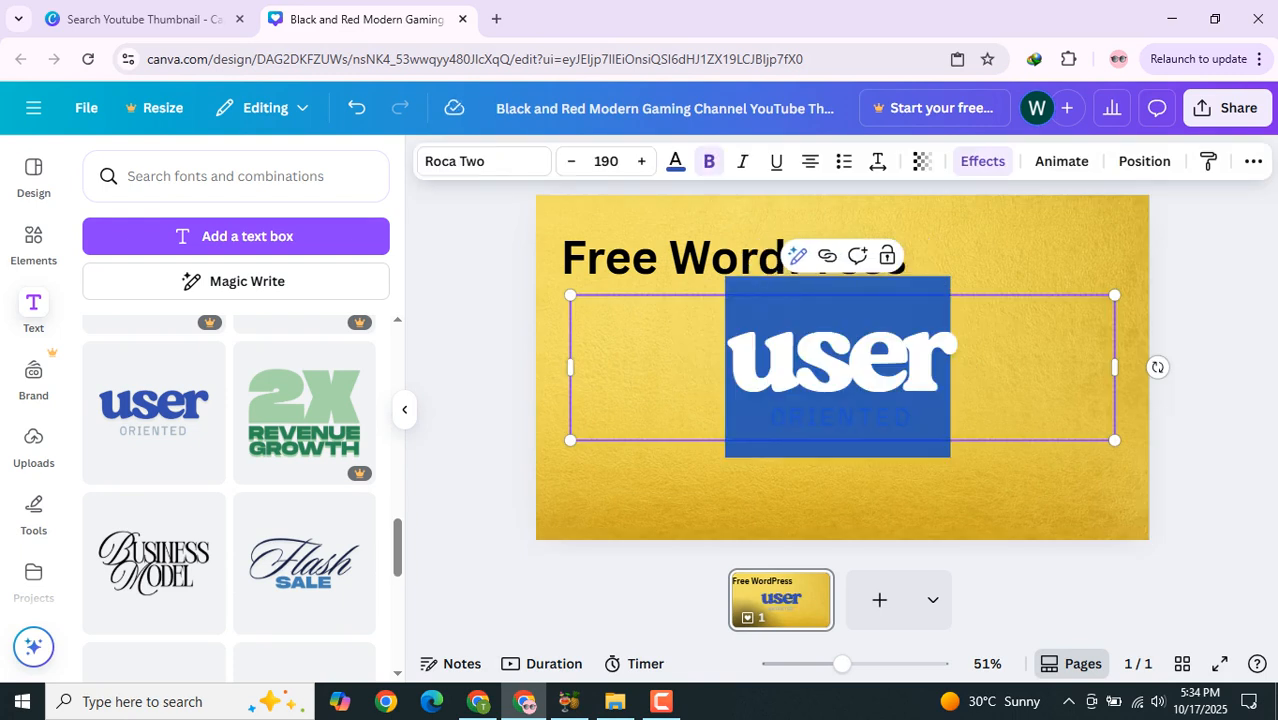
pyautogui.write('His')
pyautogui.press('BackSpace')
pyautogui.press('BackSpace')
pyautogui.write('ost')
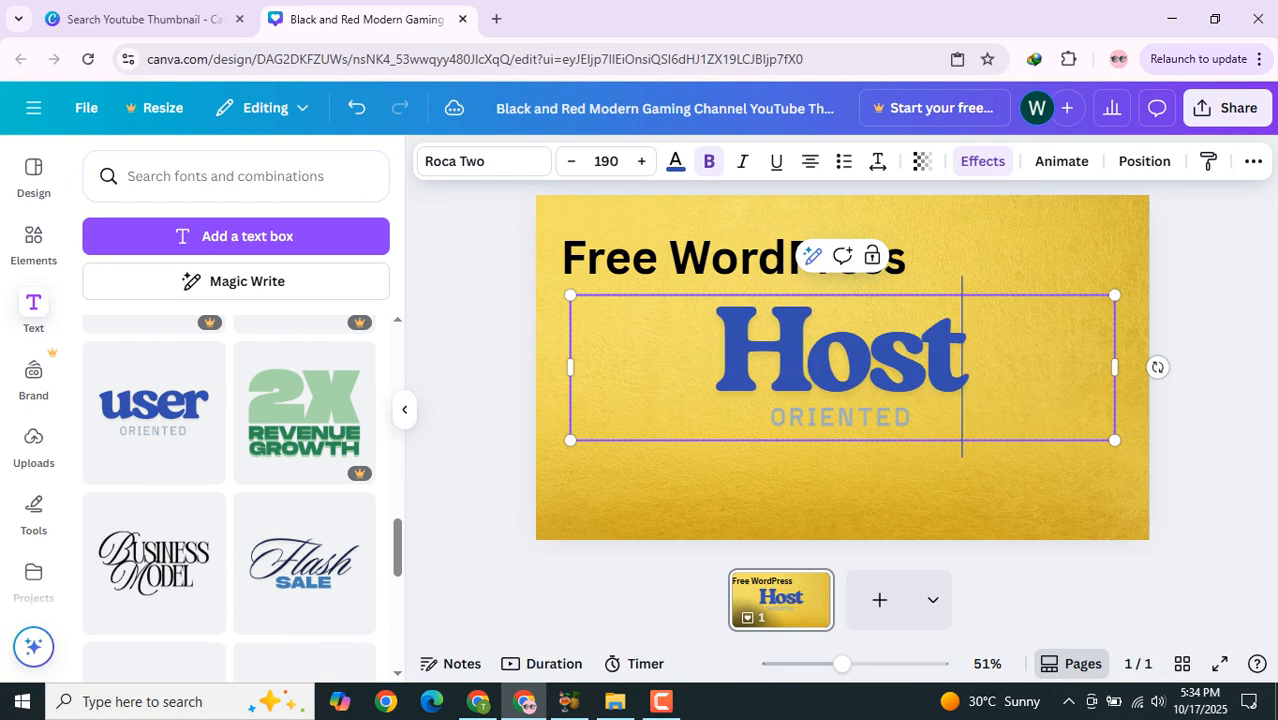
pyautogui.write('ing')
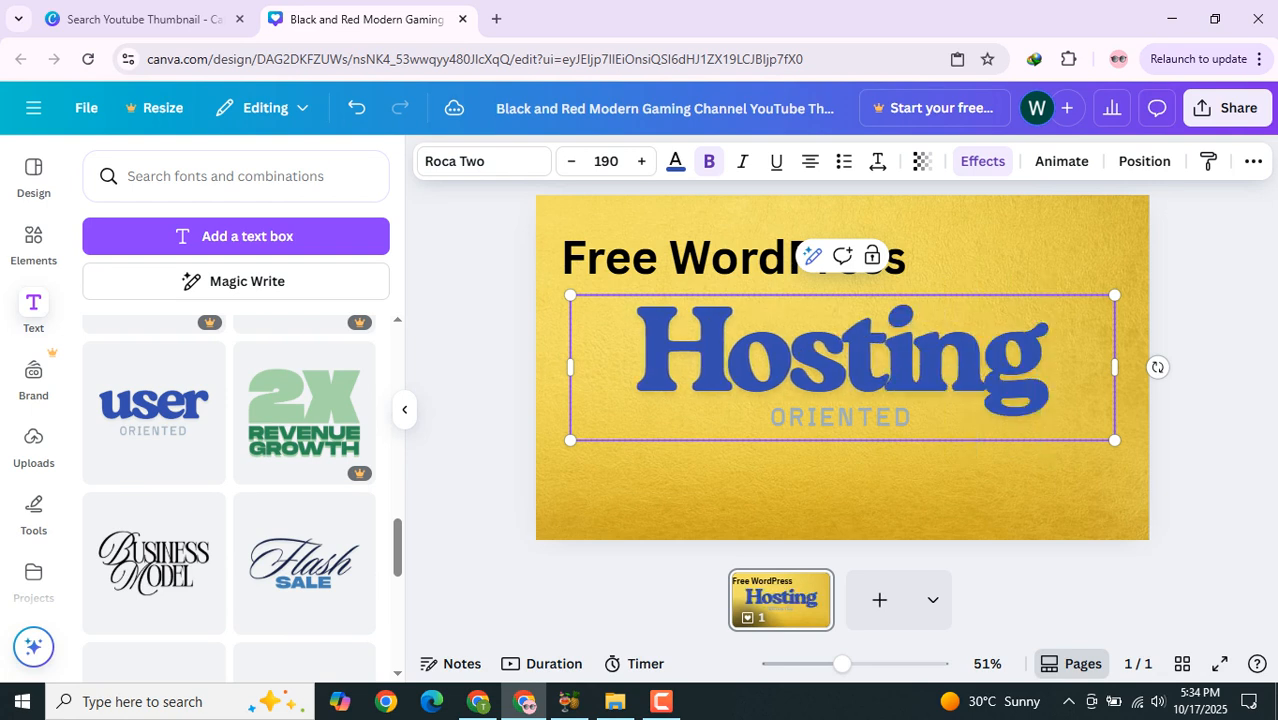
# Step: Shrink the Hosting text group by resizing it from its corner
pyautogui.doubleClick(840, 417)
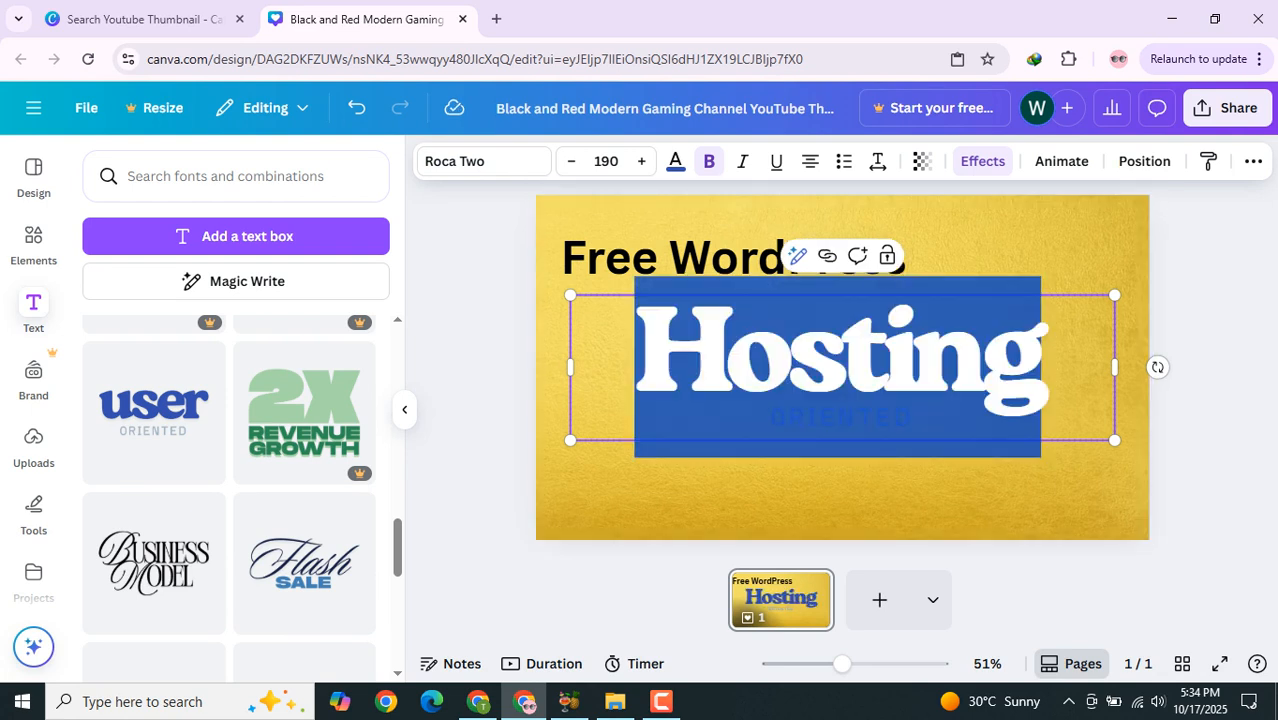
pyautogui.click(1041, 417)
pyautogui.doubleClick(882, 417)
pyautogui.moveTo(1112, 440); pyautogui.dragTo(913, 385)
pyautogui.moveTo(742, 336); pyautogui.dragTo(742, 336)
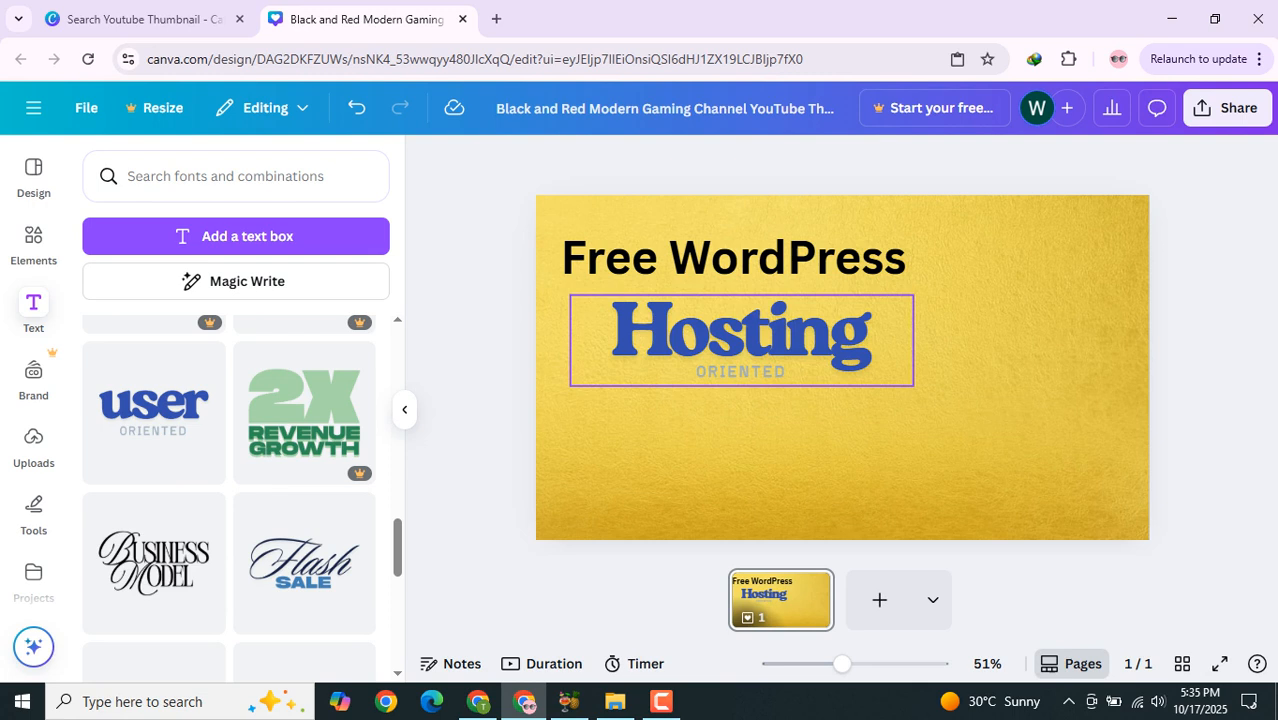
# Step: Replace the small ORIENTED subtitle under Hosting with AND
pyautogui.doubleClick(742, 372)
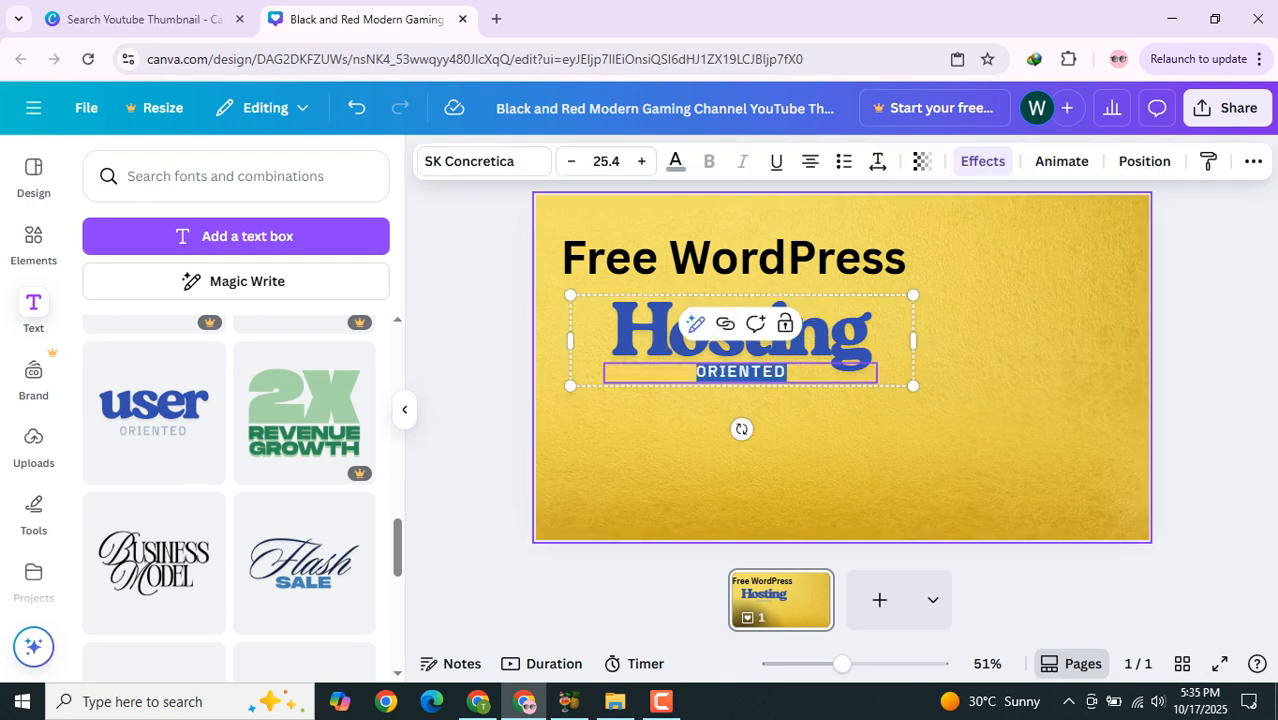
pyautogui.write('AND')
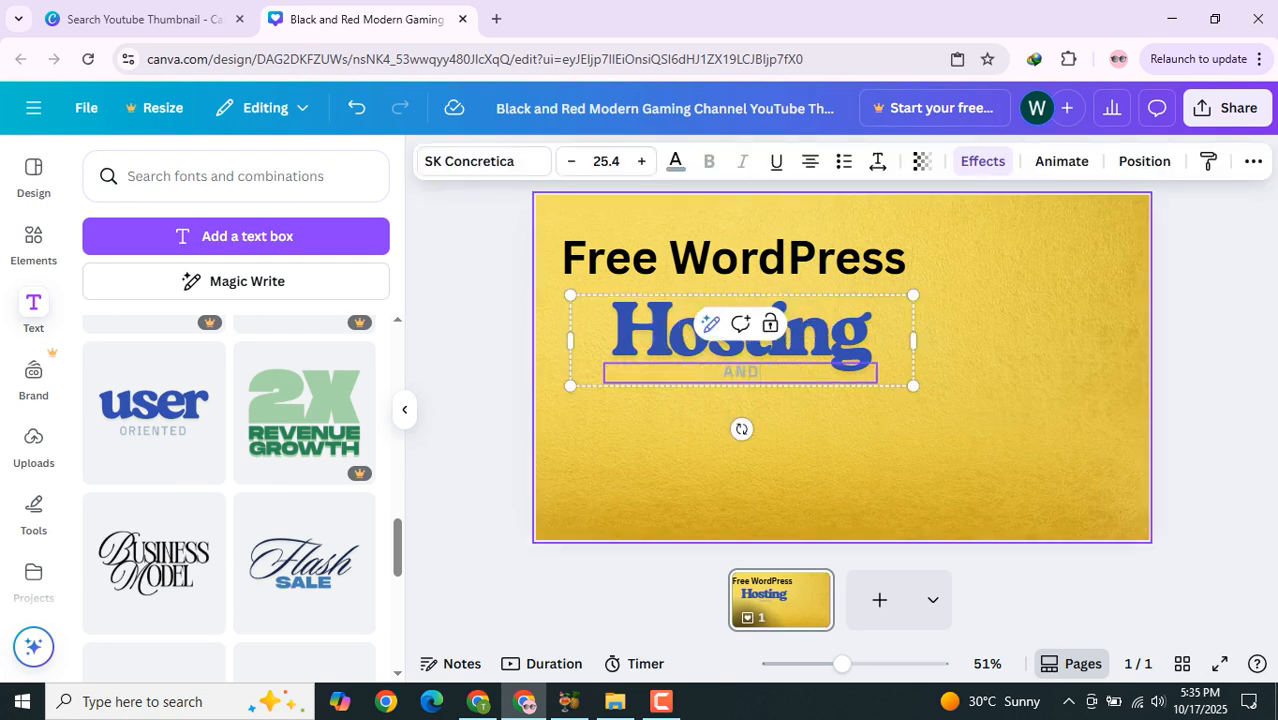
pyautogui.click(1205, 385)
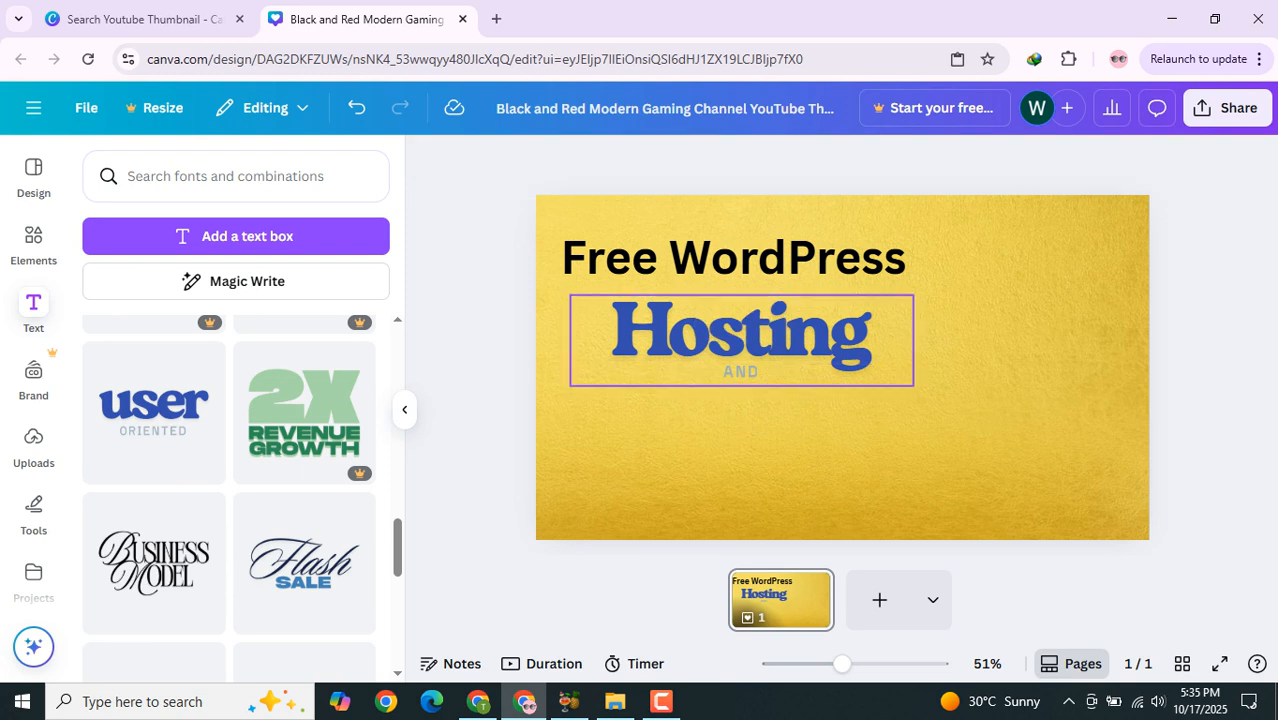
# Step: Paste a copy of the Hosting group below it and change its large word to Domain
pyautogui.click(742, 341)
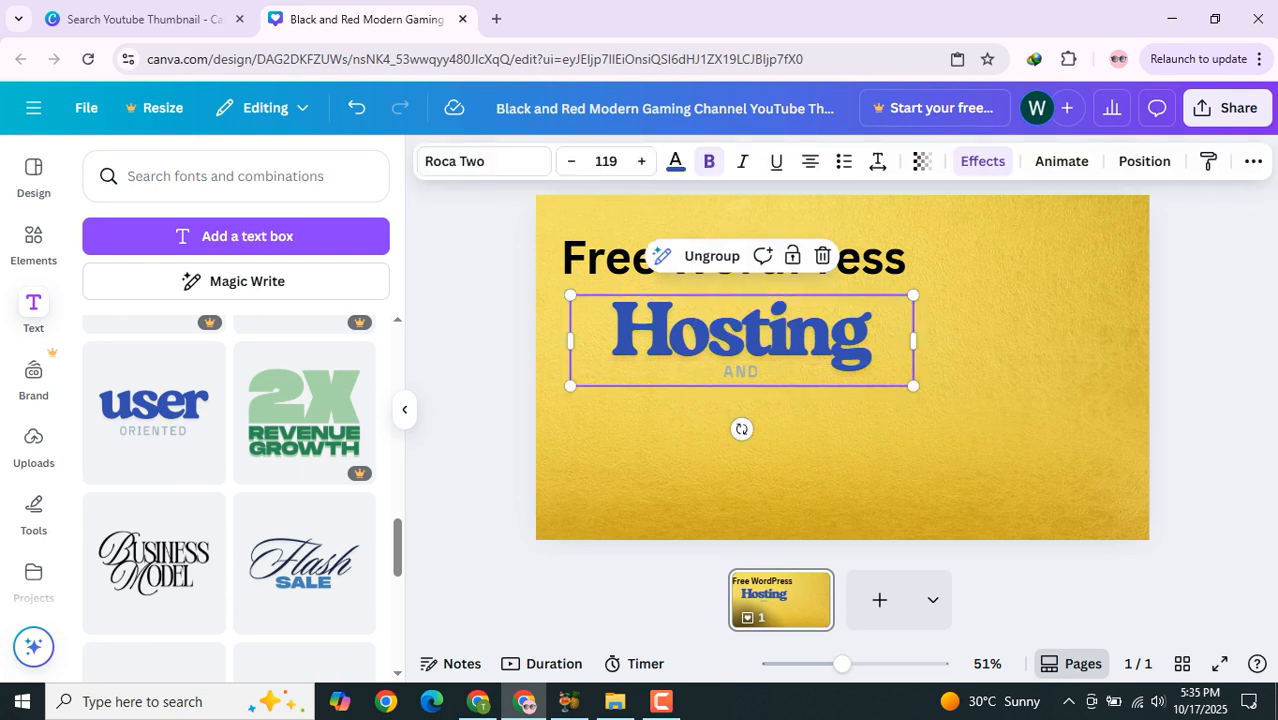
pyautogui.hotkey('ctrl', 'v')
pyautogui.moveTo(742, 345); pyautogui.dragTo(735, 441)
pyautogui.doubleClick(735, 441)
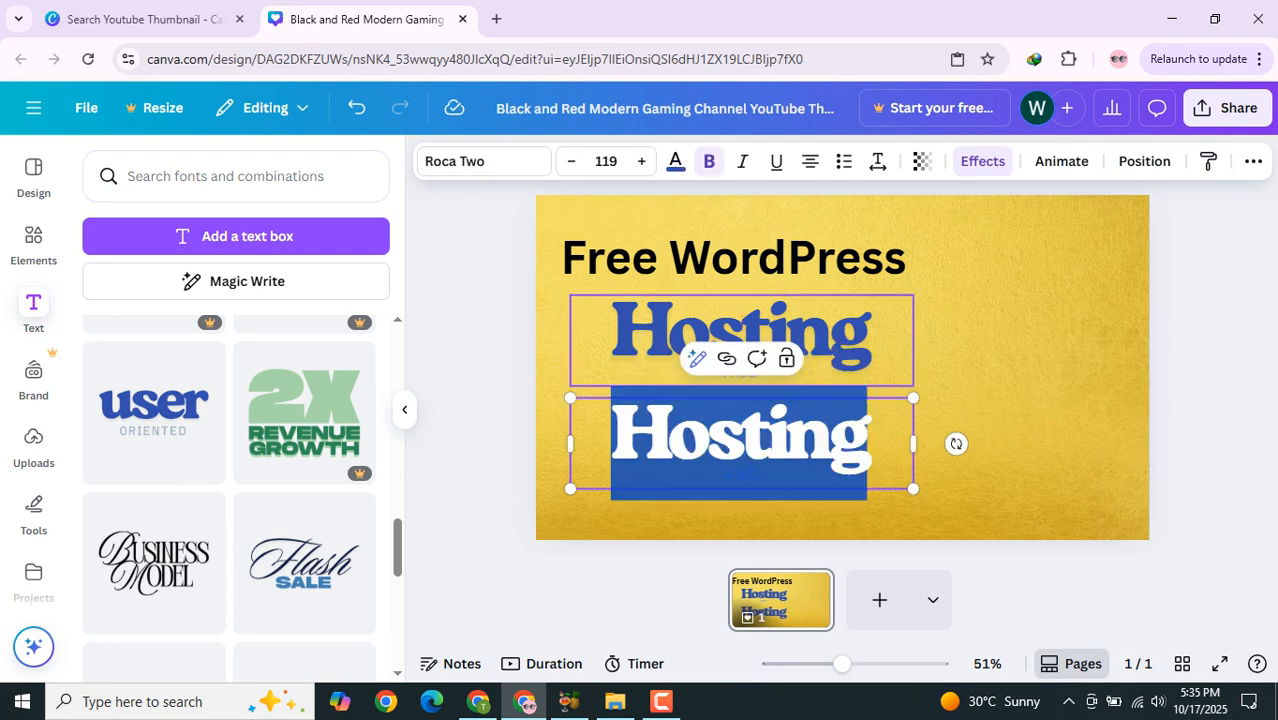
pyautogui.write('Doamin')
pyautogui.press('BackSpace')
pyautogui.press('BackSpace')
pyautogui.press('BackSpace')
pyautogui.press('BackSpace')
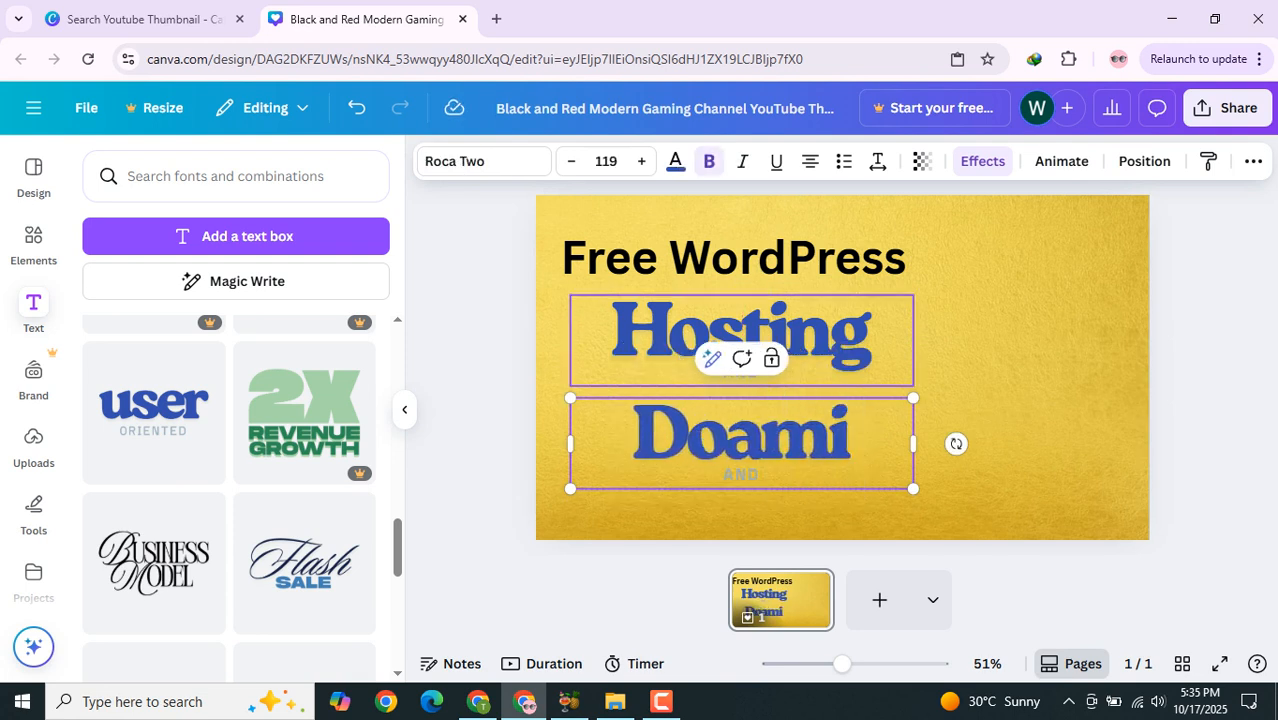
pyautogui.write('main')
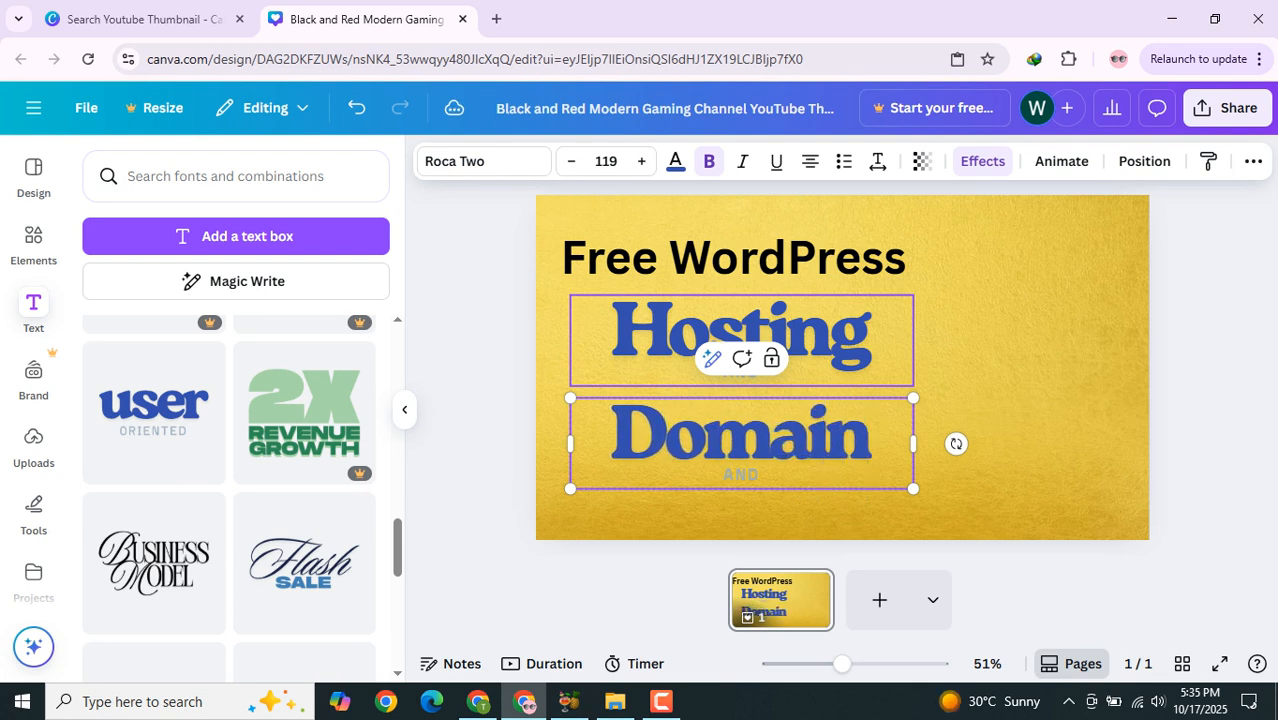
# Step: Delete the AND subtitle from the Domain group
pyautogui.click(1010, 362)
pyautogui.doubleClick(741, 475)
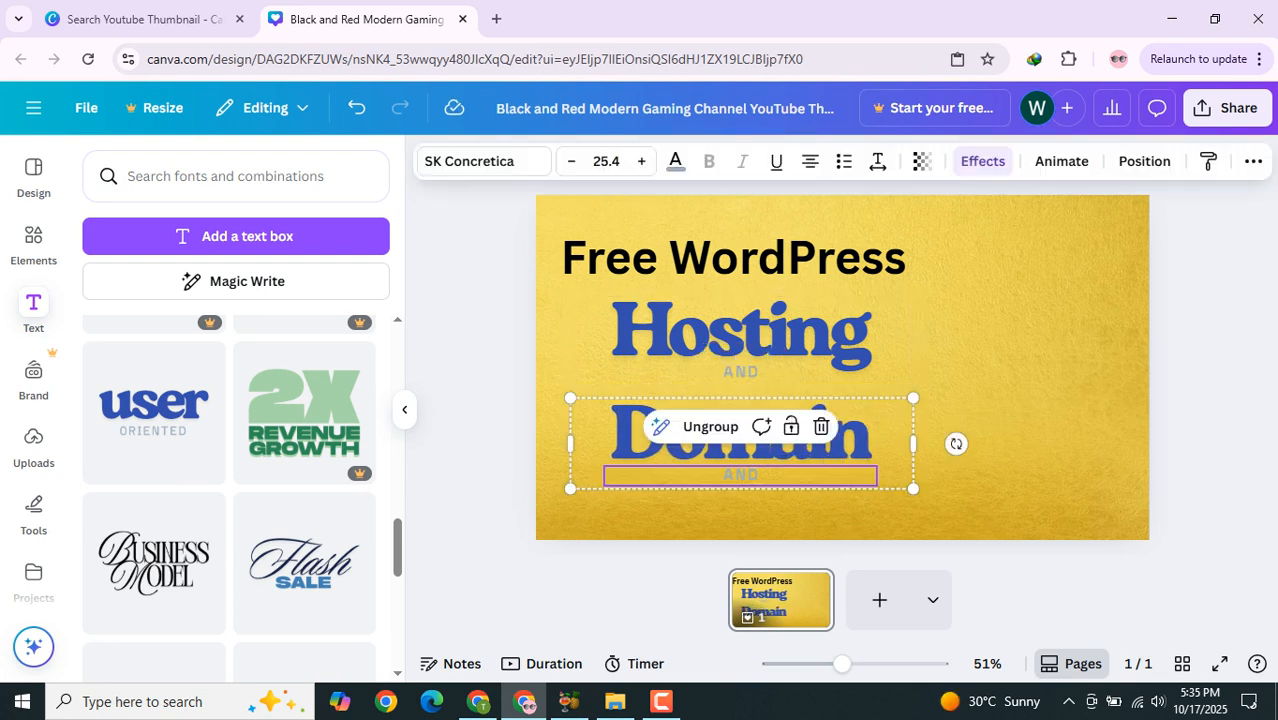
pyautogui.press('BackSpace')
pyautogui.press('Escape')
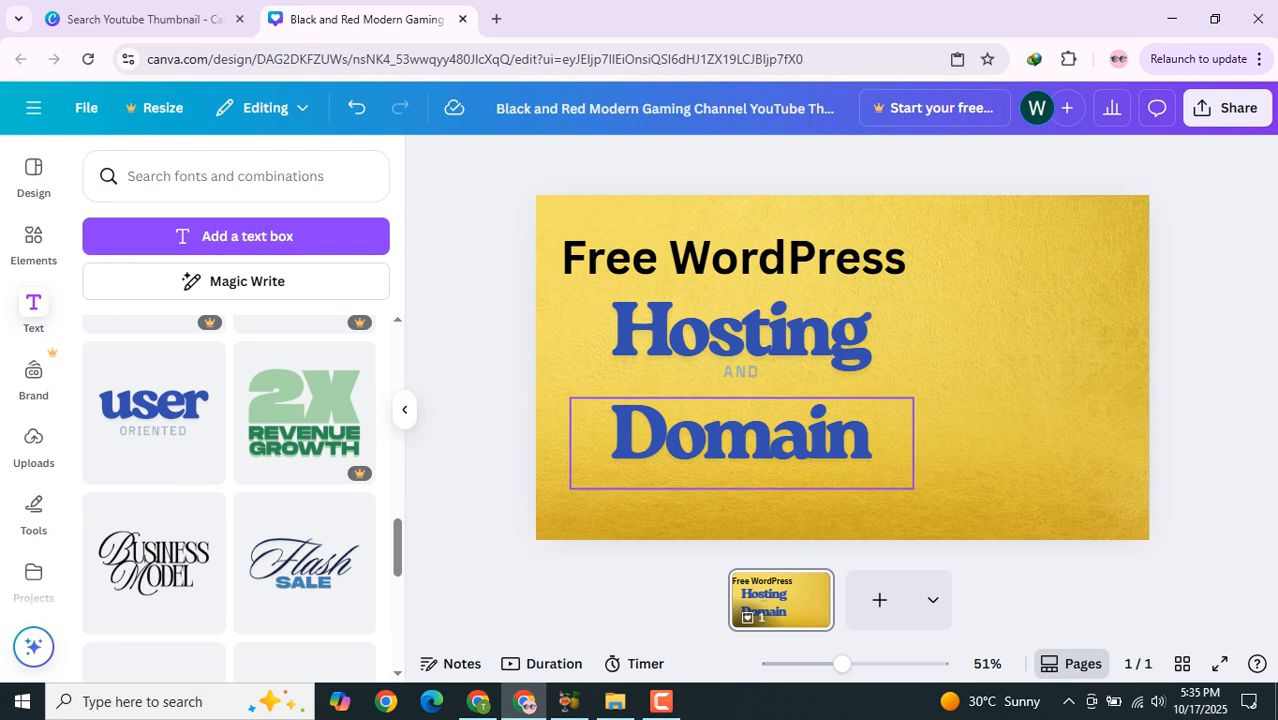
# Step: Nudge the Free WordPress, Hosting and Domain texts slightly up and left to align them
pyautogui.moveTo(741, 438); pyautogui.dragTo(742, 426)
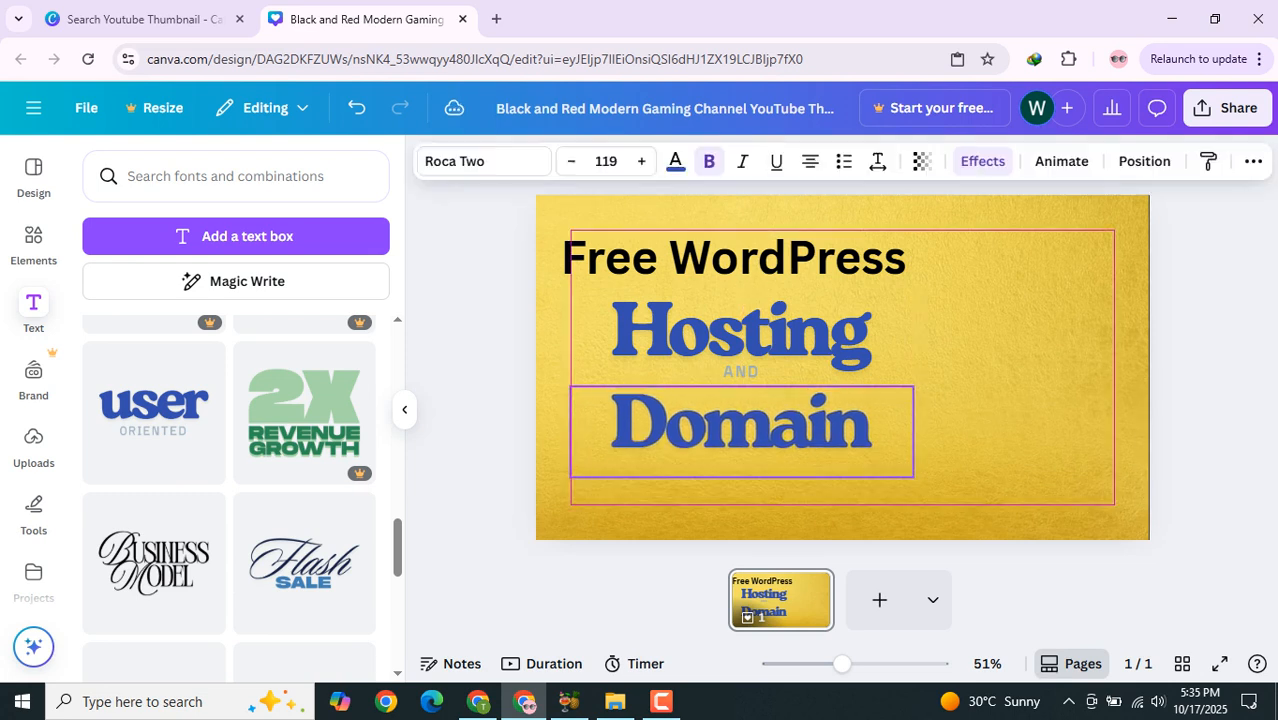
pyautogui.moveTo(720, 257)
pyautogui.mouseDown()
pyautogui.moveTo(811, 254)
pyautogui.moveTo(719, 246)
pyautogui.mouseUp()
pyautogui.moveTo(738, 346)
pyautogui.mouseDown()
pyautogui.moveTo(719, 334)
pyautogui.moveTo(729, 346)
pyautogui.mouseUp()
pyautogui.moveTo(738, 430)
pyautogui.mouseDown()
pyautogui.moveTo(729, 450)
pyautogui.moveTo(729, 439)
pyautogui.mouseUp()
pyautogui.click(1200, 400)
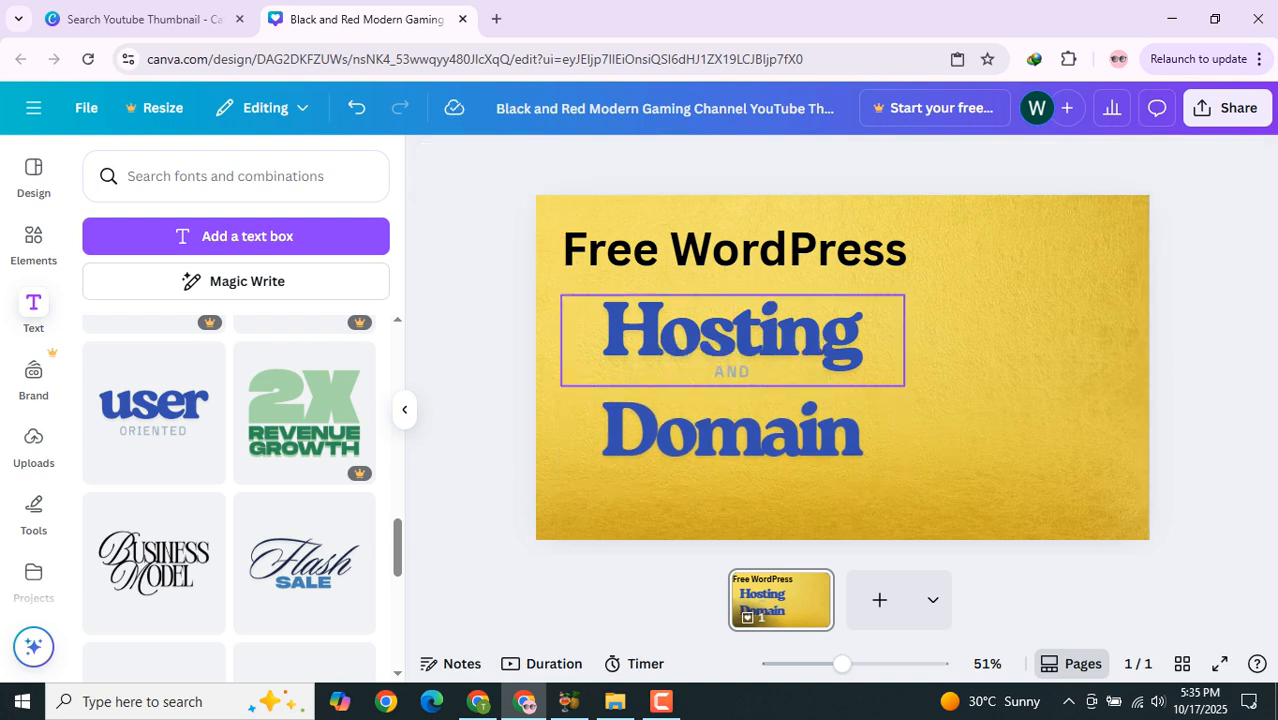
# Step: Change the Hosting text colour to red
pyautogui.doubleClick(732, 336)
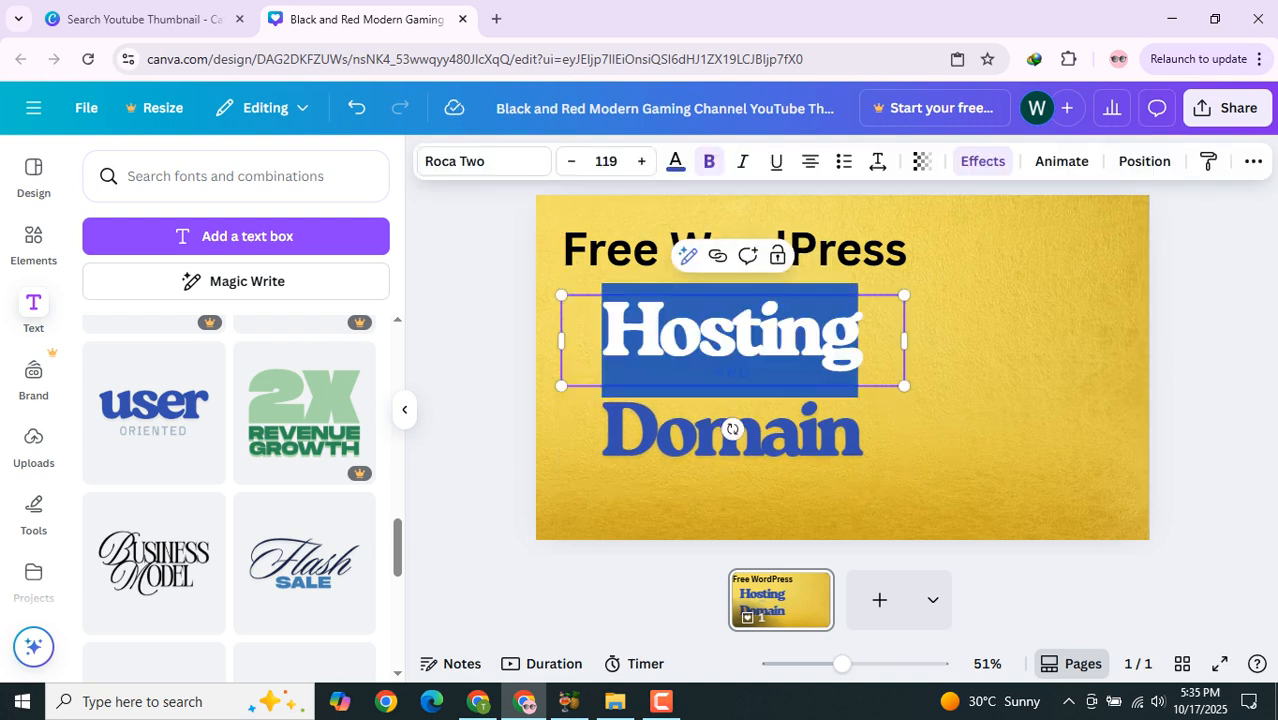
pyautogui.click(675, 161)
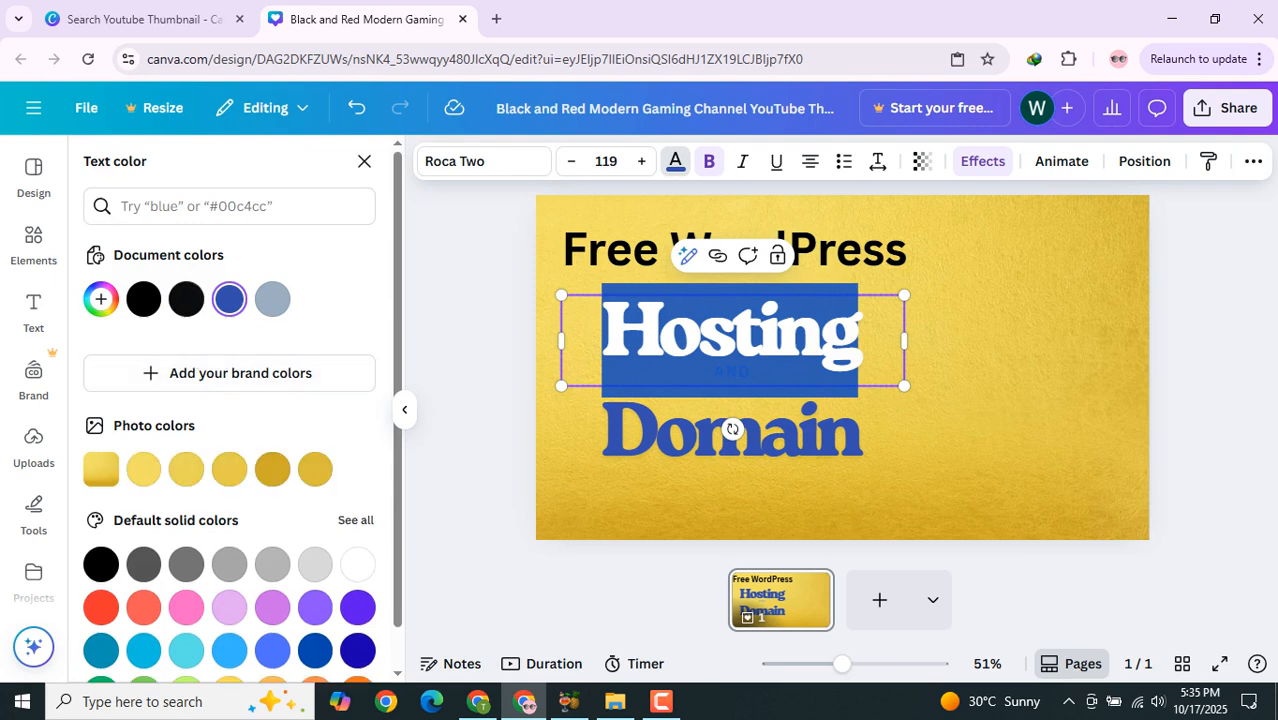
pyautogui.click(100, 606)
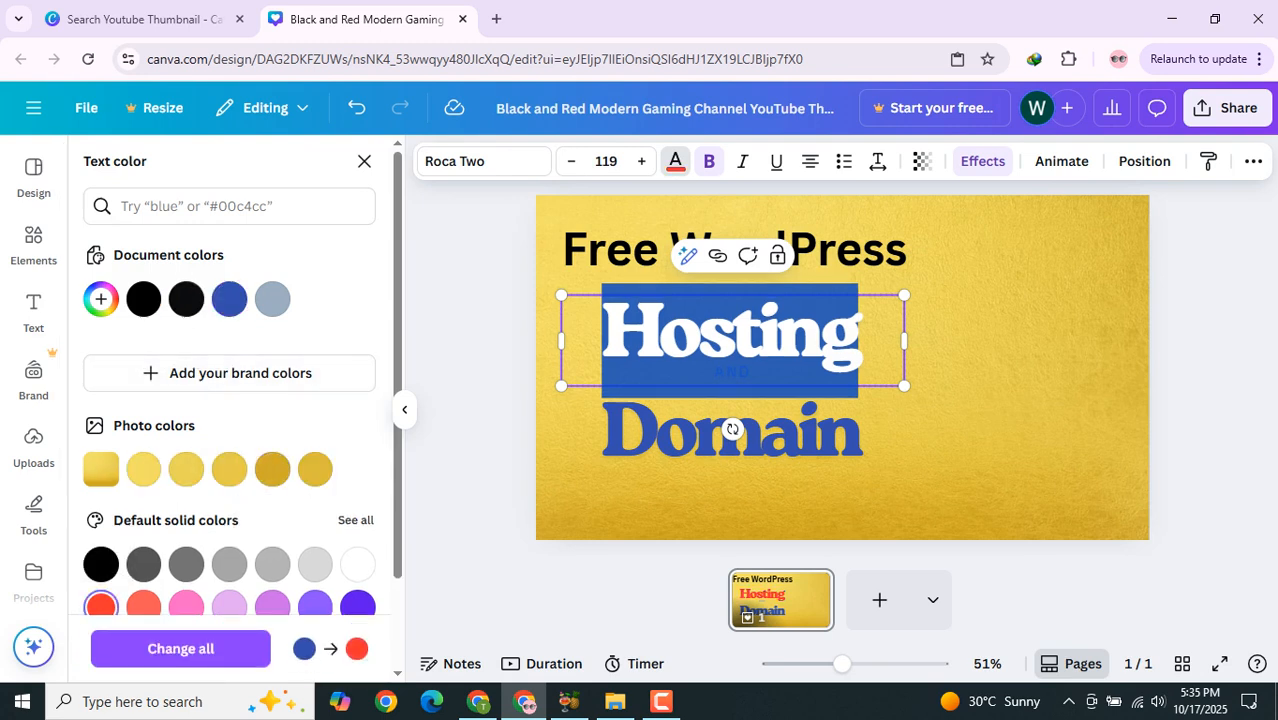
pyautogui.click(476, 450)
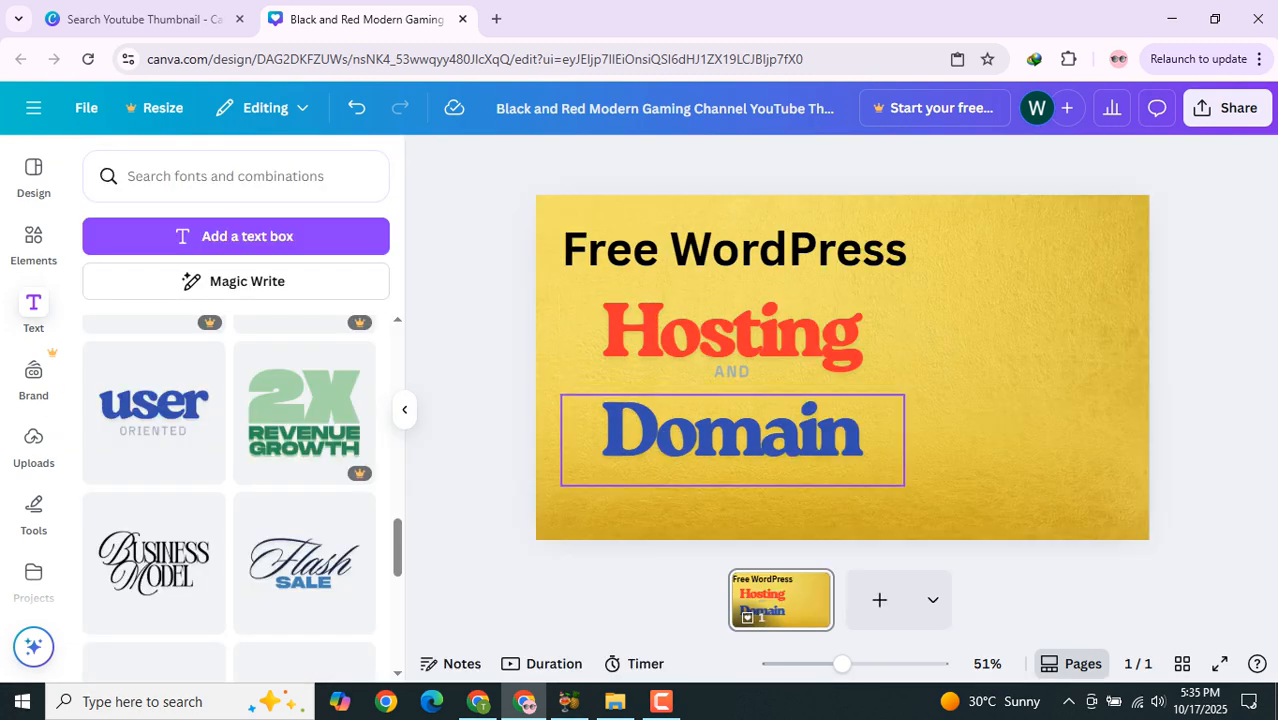
# Step: Change the Domain text colour to green
pyautogui.click(730, 435)
pyautogui.click(730, 435)
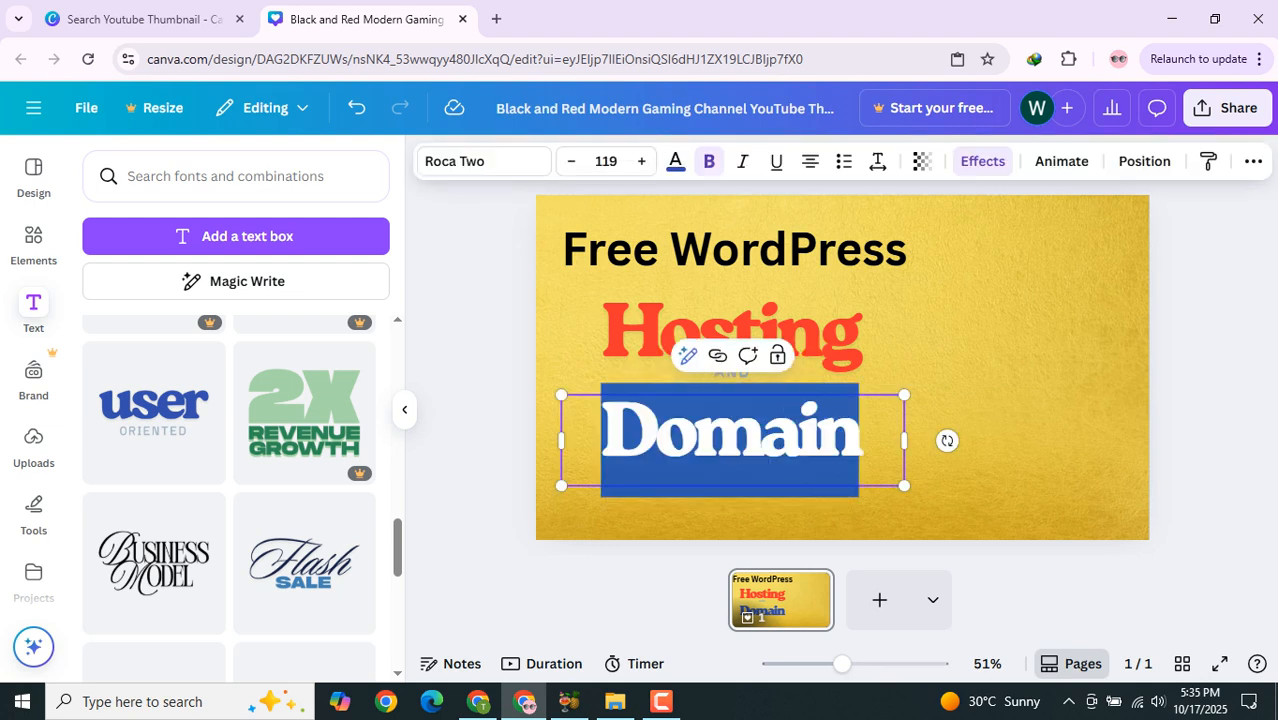
pyautogui.scroll(-1, 230, 430)
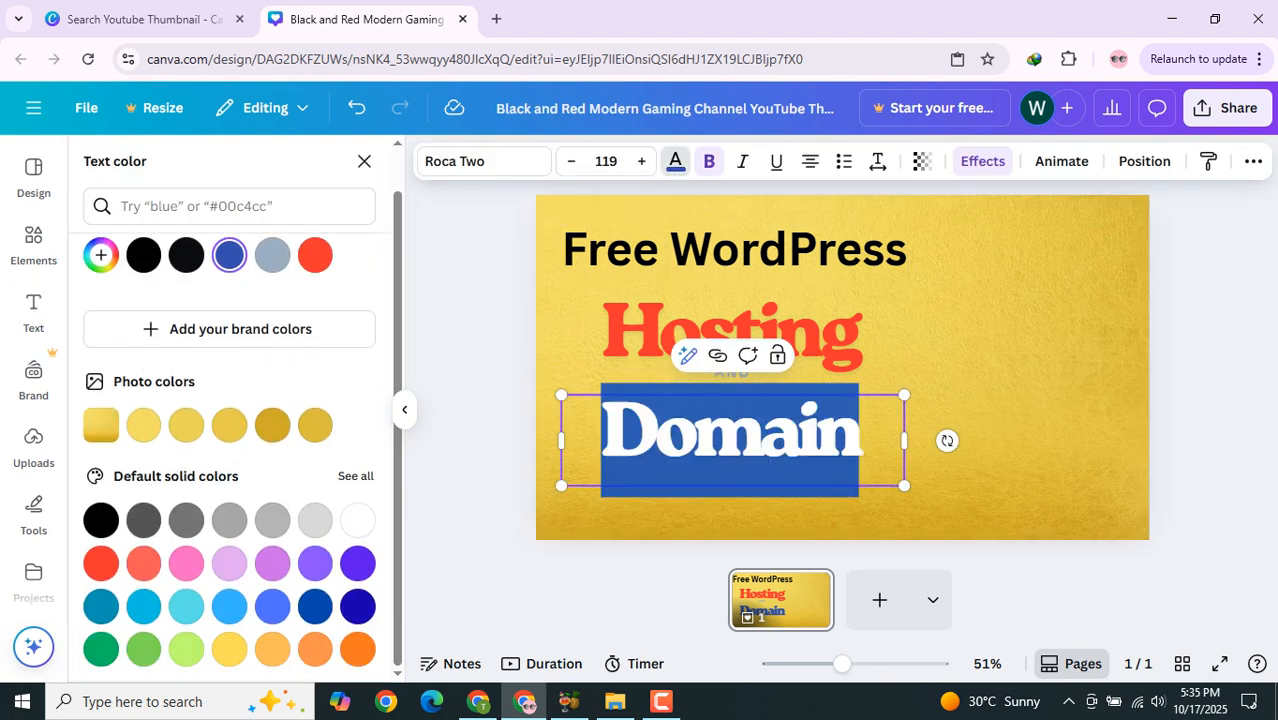
pyautogui.click(101, 650)
pyautogui.click(480, 430)
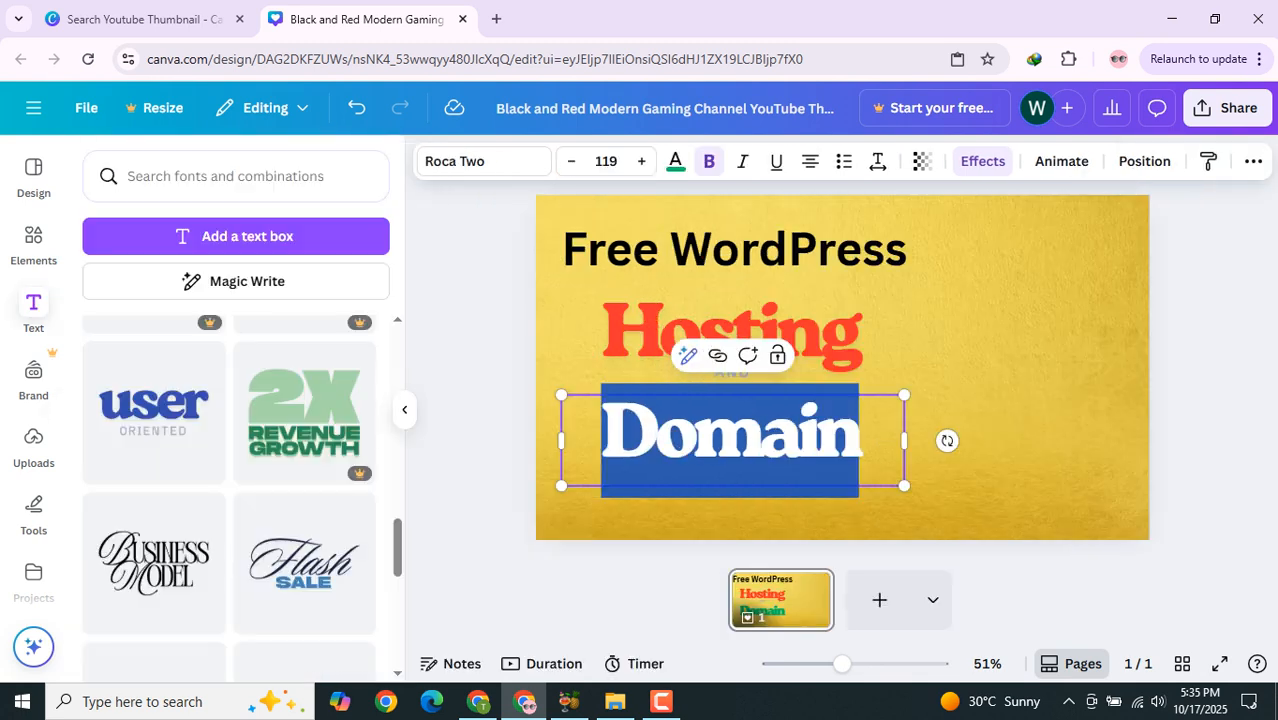
pyautogui.doubleClick(733, 433)
pyautogui.click(480, 350)
pyautogui.doubleClick(700, 435)
pyautogui.click(1208, 330)
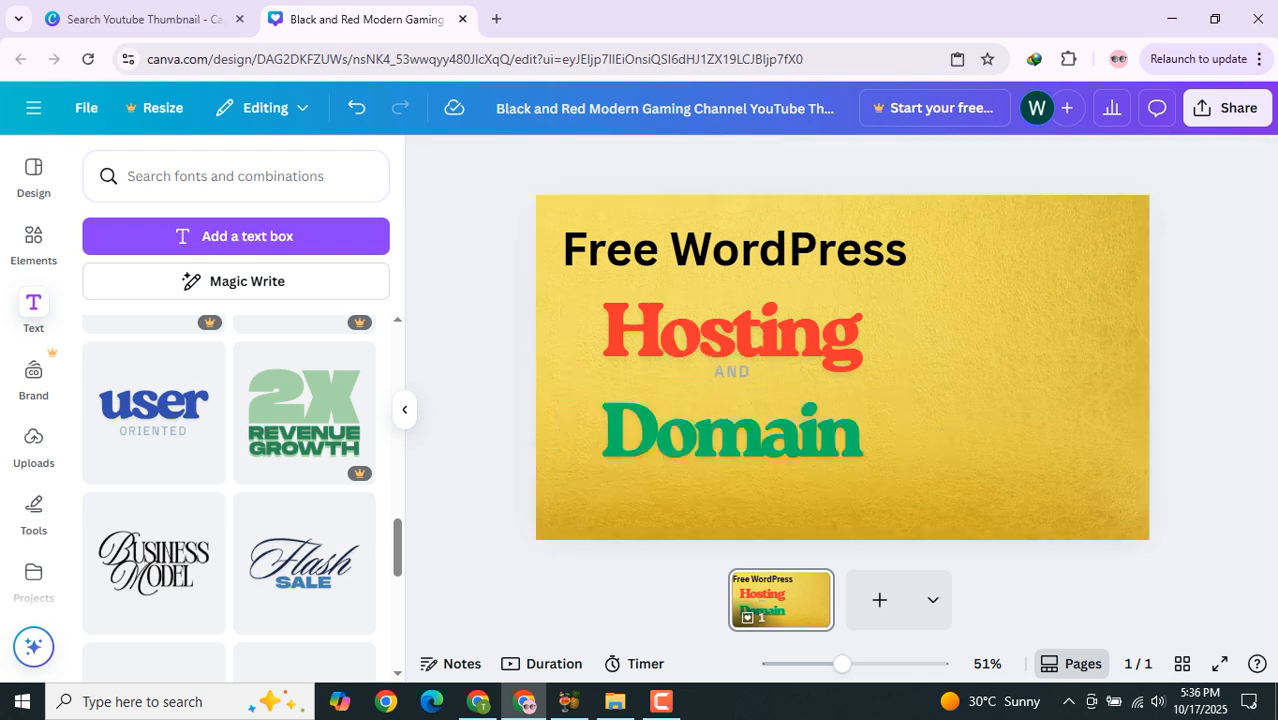
# Step: Search the elements for square and add the solid black square graphic
pyautogui.click(33, 240)
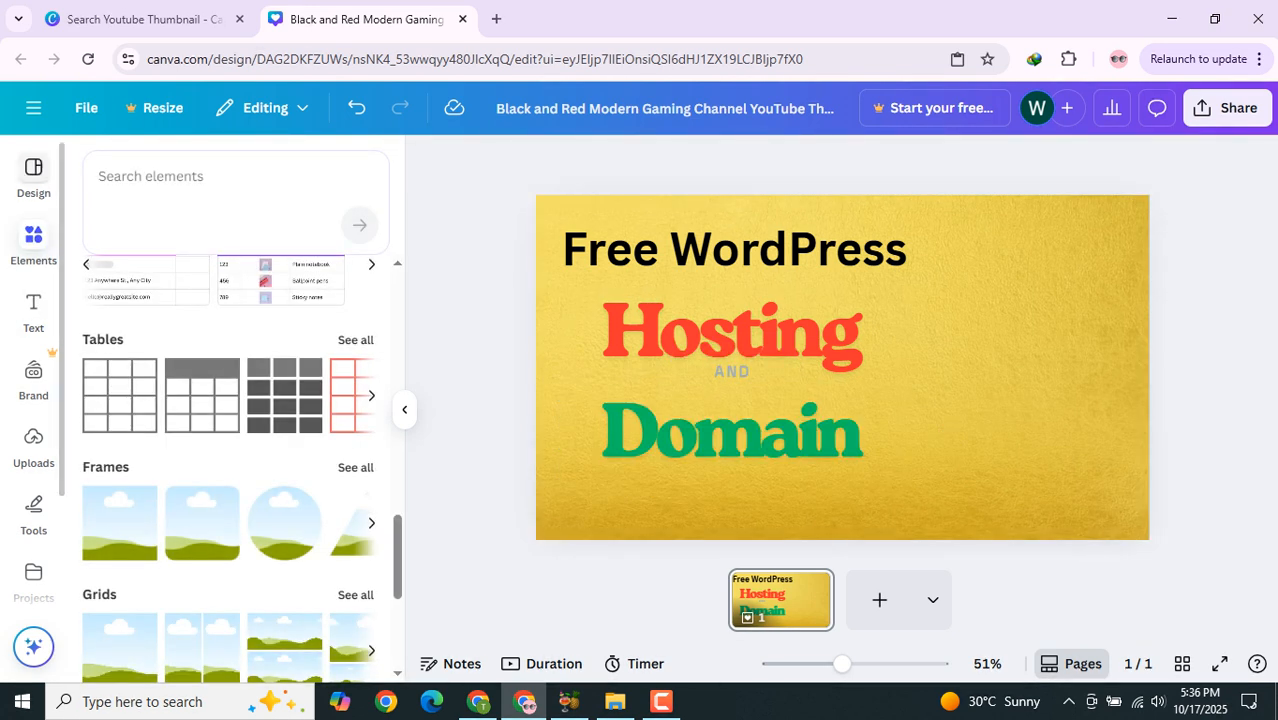
pyautogui.click(33, 240)
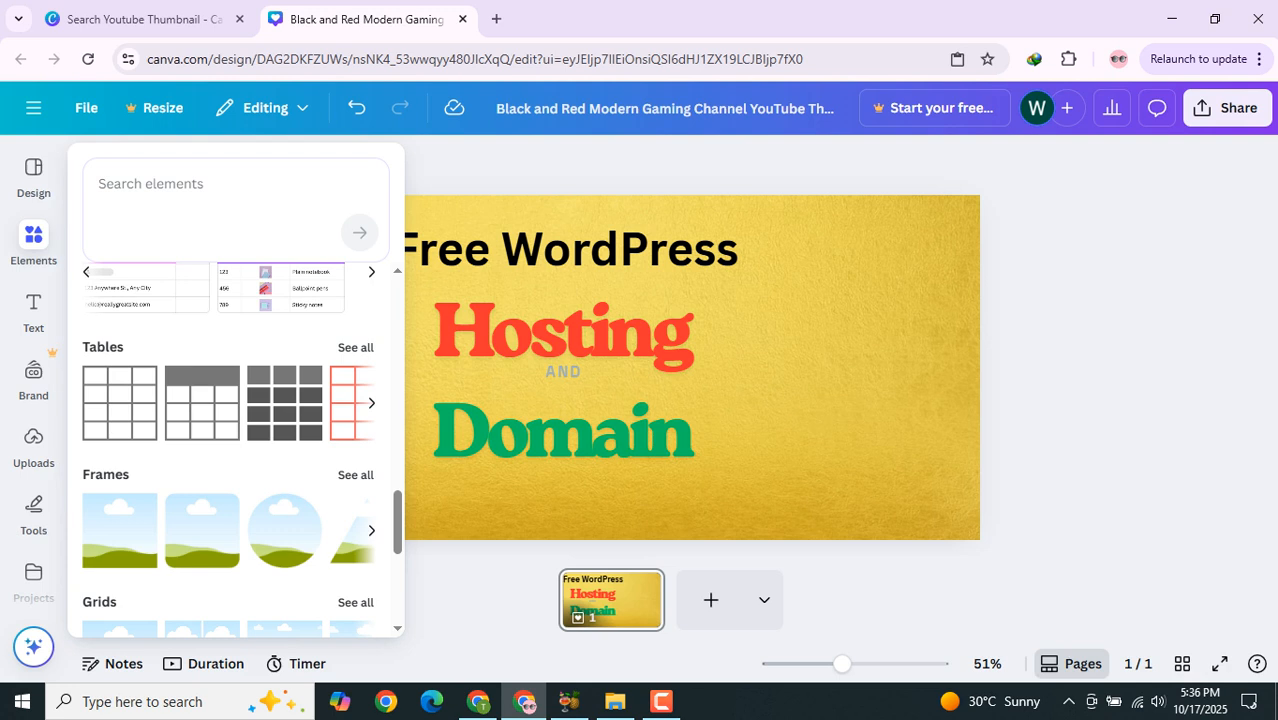
pyautogui.click(33, 240)
pyautogui.click(190, 180)
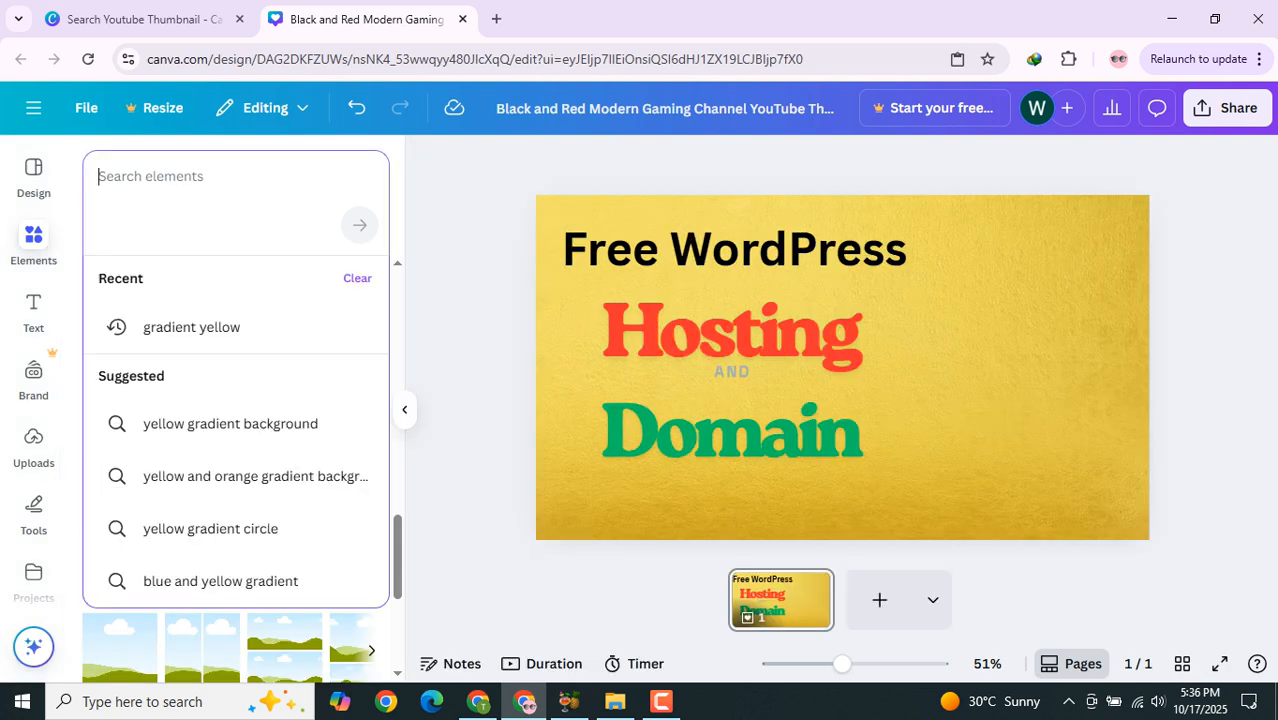
pyautogui.write('sq')
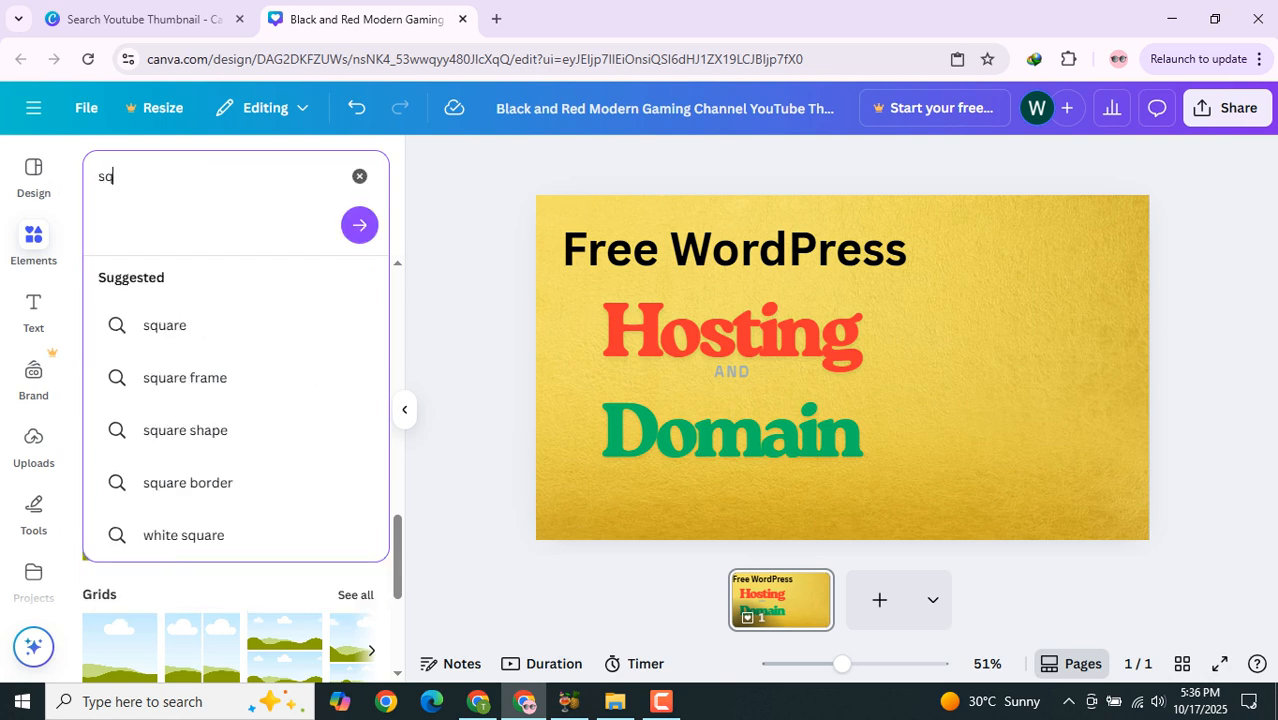
pyautogui.write('u')
pyautogui.press('Down')
pyautogui.press('Return')
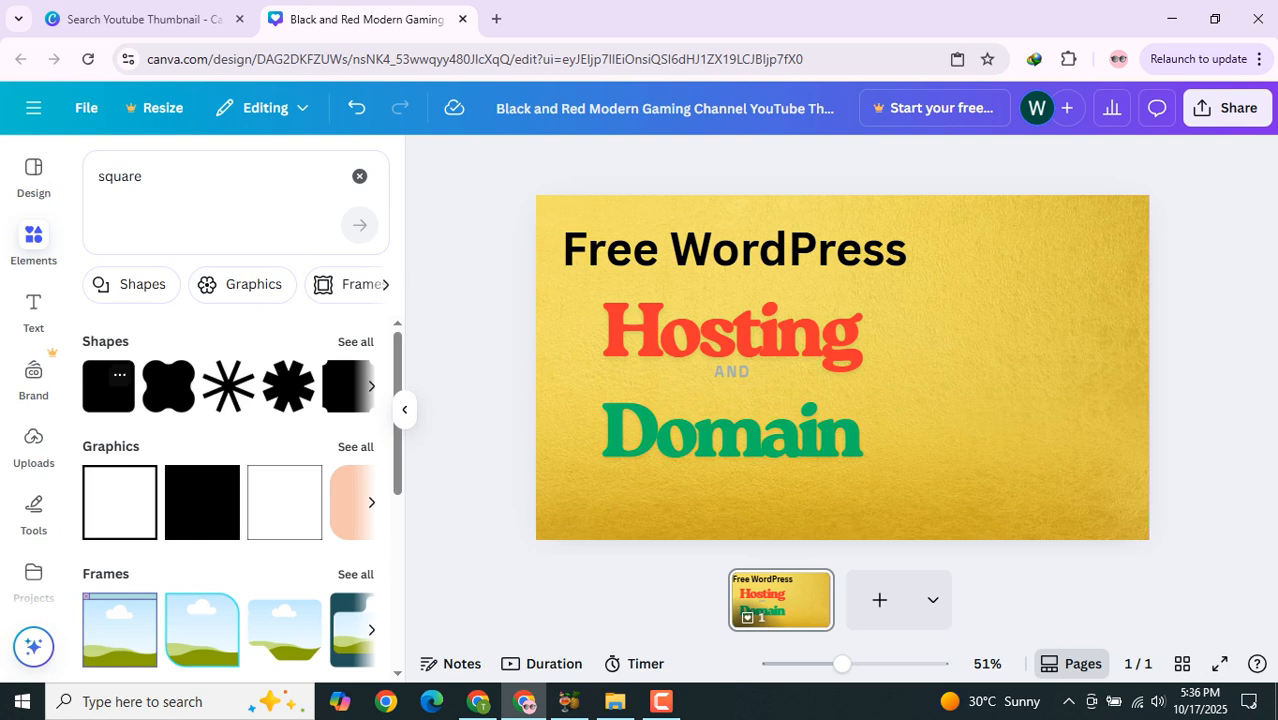
pyautogui.click(202, 502)
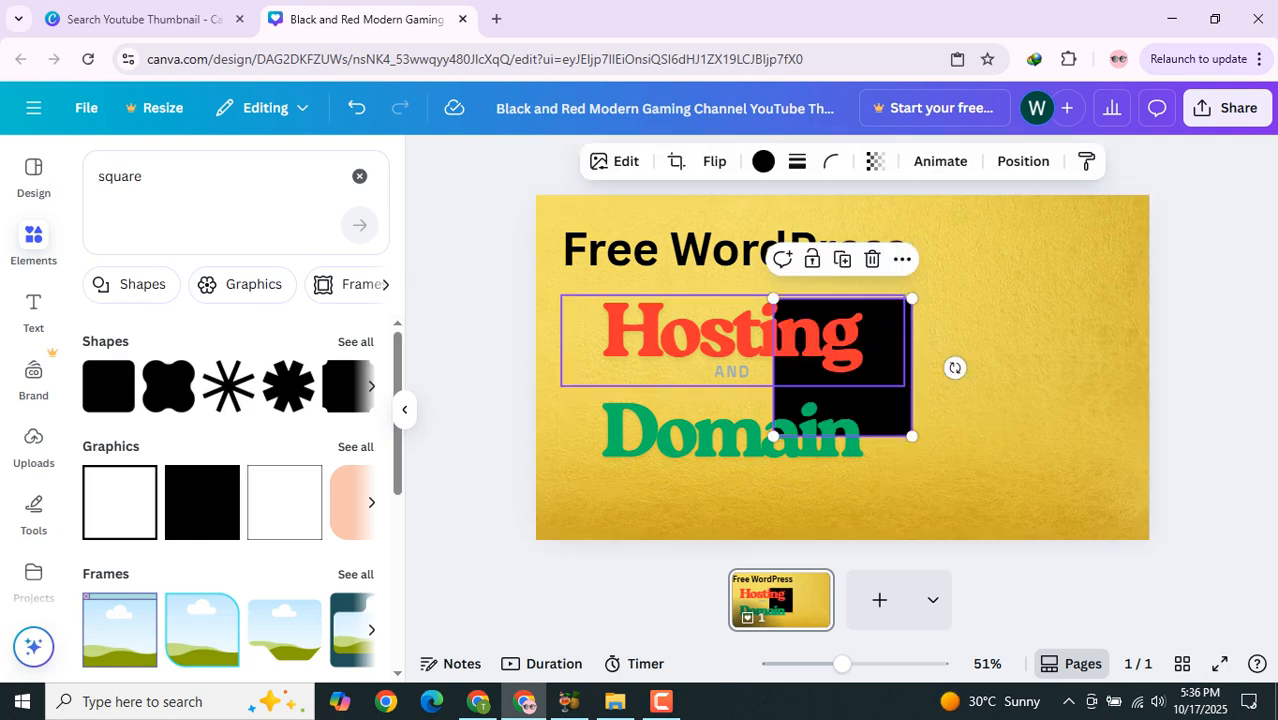
# Step: Move and enlarge the black square to cover the right part of the thumbnail from top to bottom
pyautogui.moveTo(843, 367); pyautogui.dragTo(1137, 249)
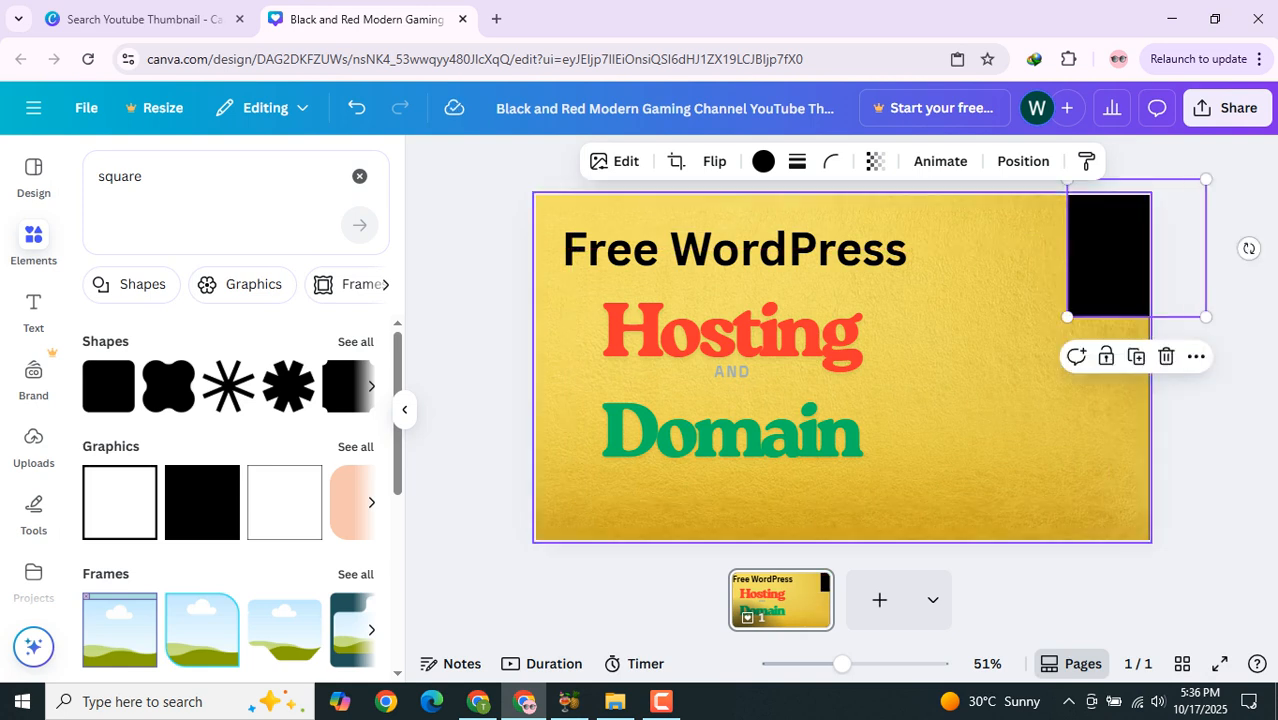
pyautogui.moveTo(1068, 316); pyautogui.dragTo(843, 542)
pyautogui.moveTo(925, 440); pyautogui.dragTo(808, 438)
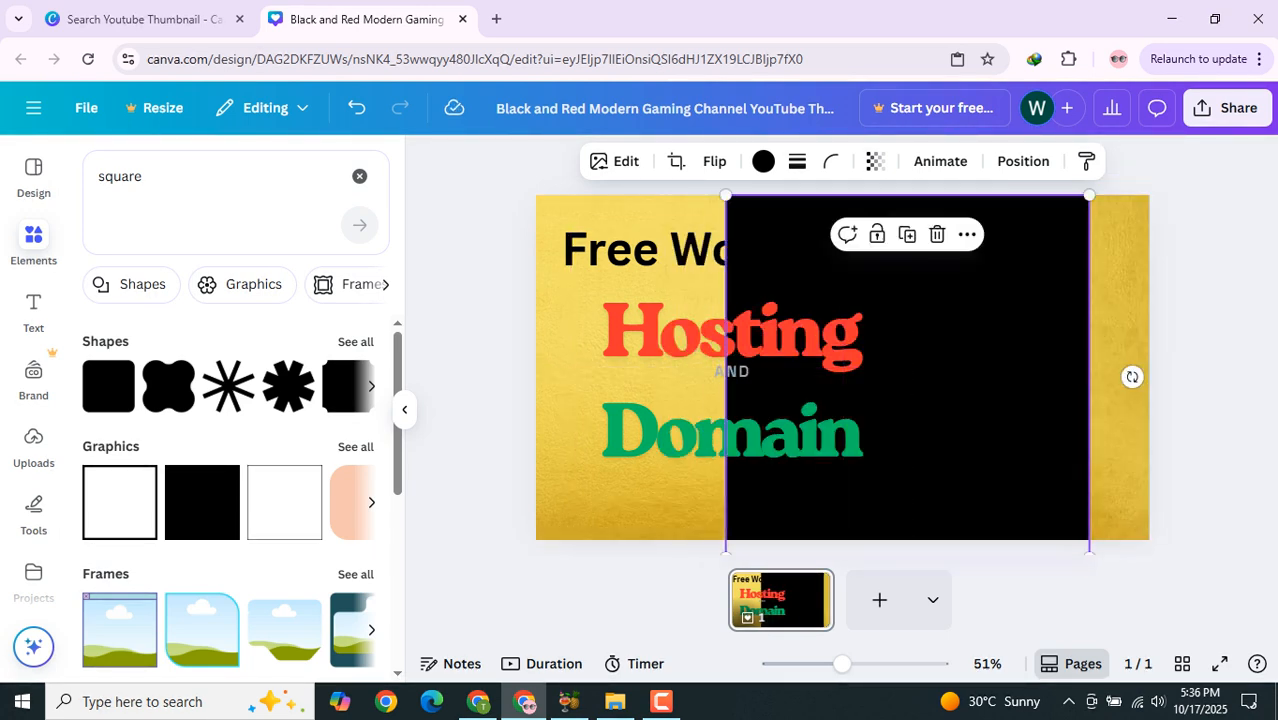
# Step: Rotate and reposition the black square so it forms a diagonal black panel across the right side of the thumbnail
pyautogui.moveTo(1131, 376); pyautogui.dragTo(1088, 509)
pyautogui.moveTo(985, 420); pyautogui.dragTo(1079, 399)
pyautogui.moveTo(1182, 488); pyautogui.dragTo(1213, 426)
pyautogui.moveTo(1040, 396); pyautogui.dragTo(1152, 409)
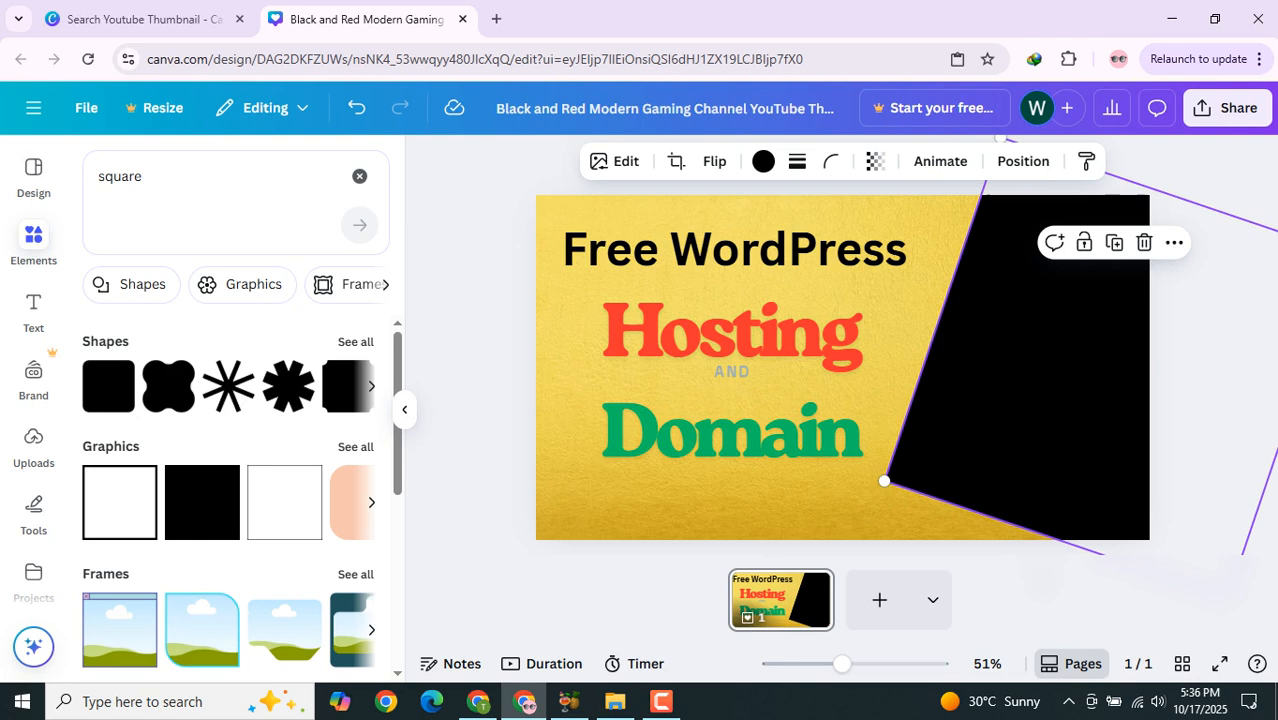
pyautogui.moveTo(884, 481); pyautogui.dragTo(787, 528)
pyautogui.moveTo(950, 430); pyautogui.dragTo(999, 455)
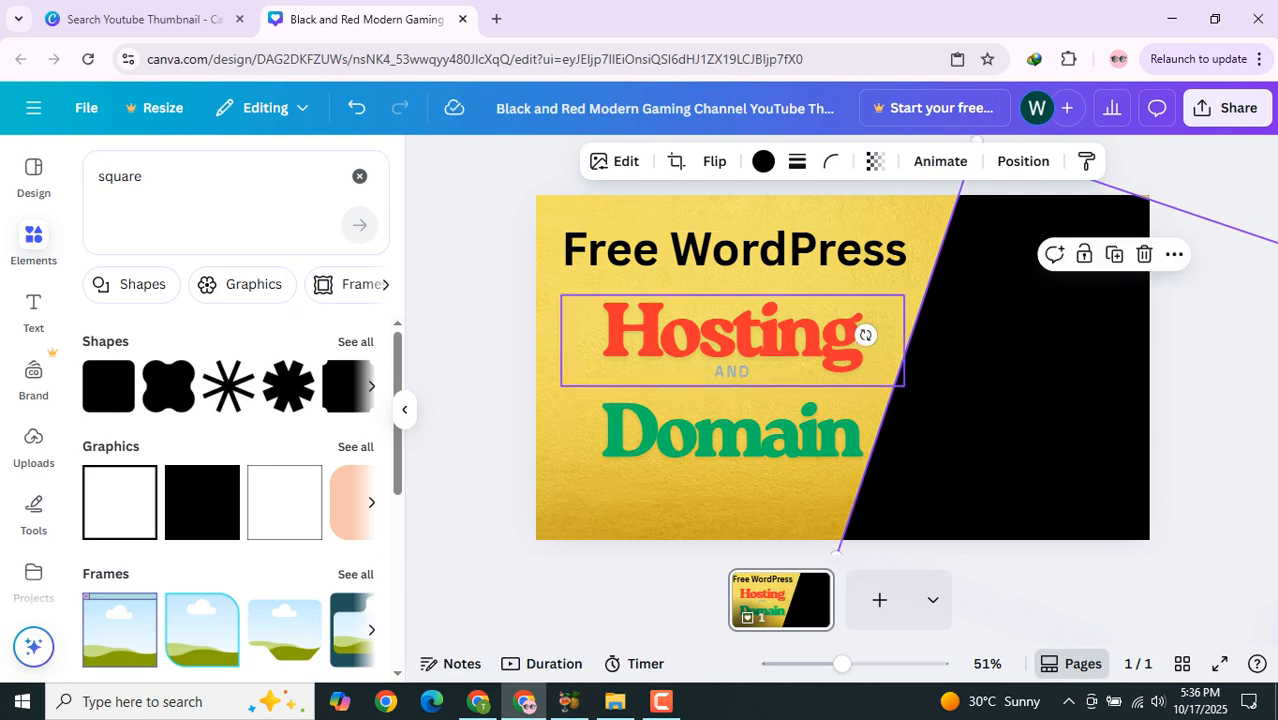
# Step: Apply the Shadow text effect to the Free WordPress heading
pyautogui.click(486, 368)
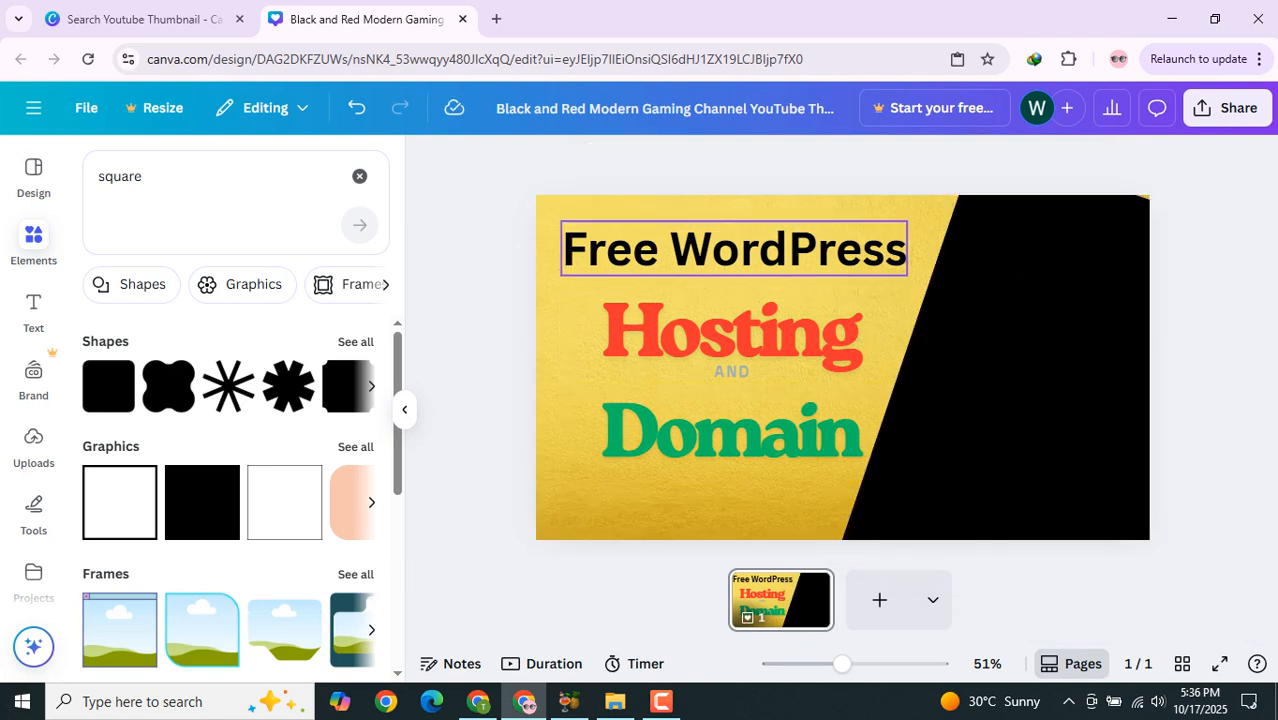
pyautogui.click(735, 248)
pyautogui.click(735, 248)
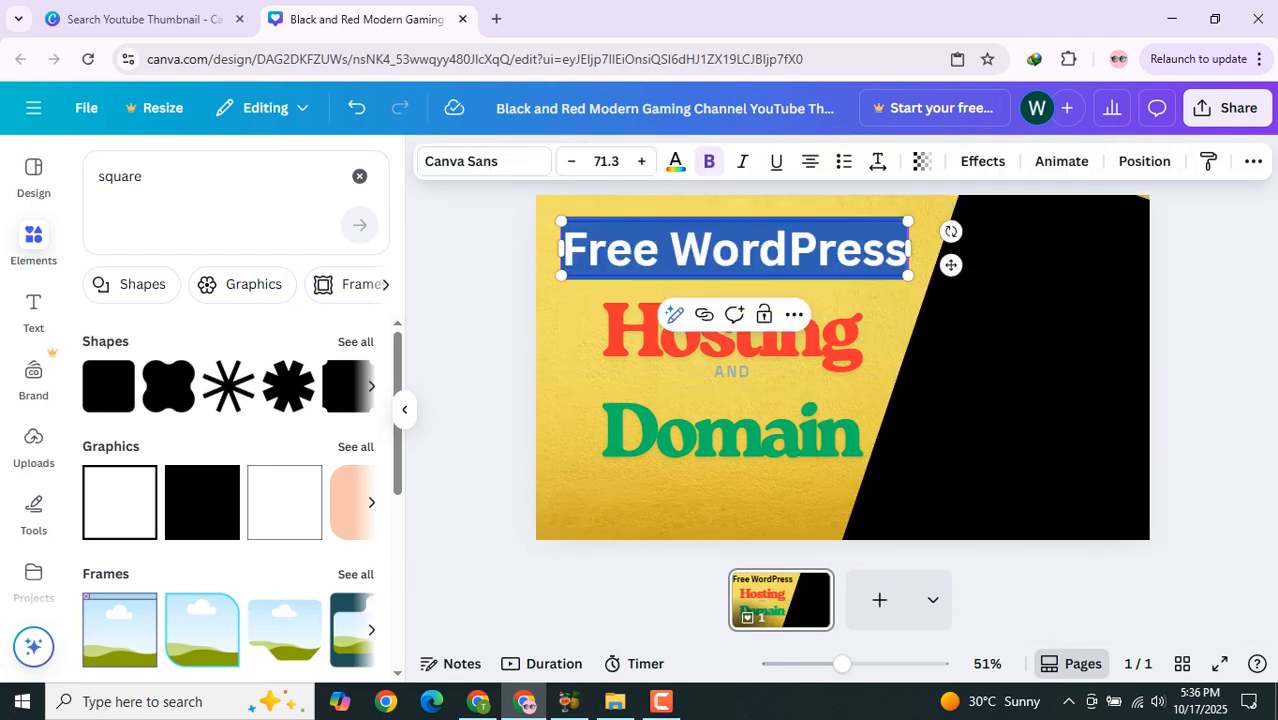
pyautogui.click(982, 161)
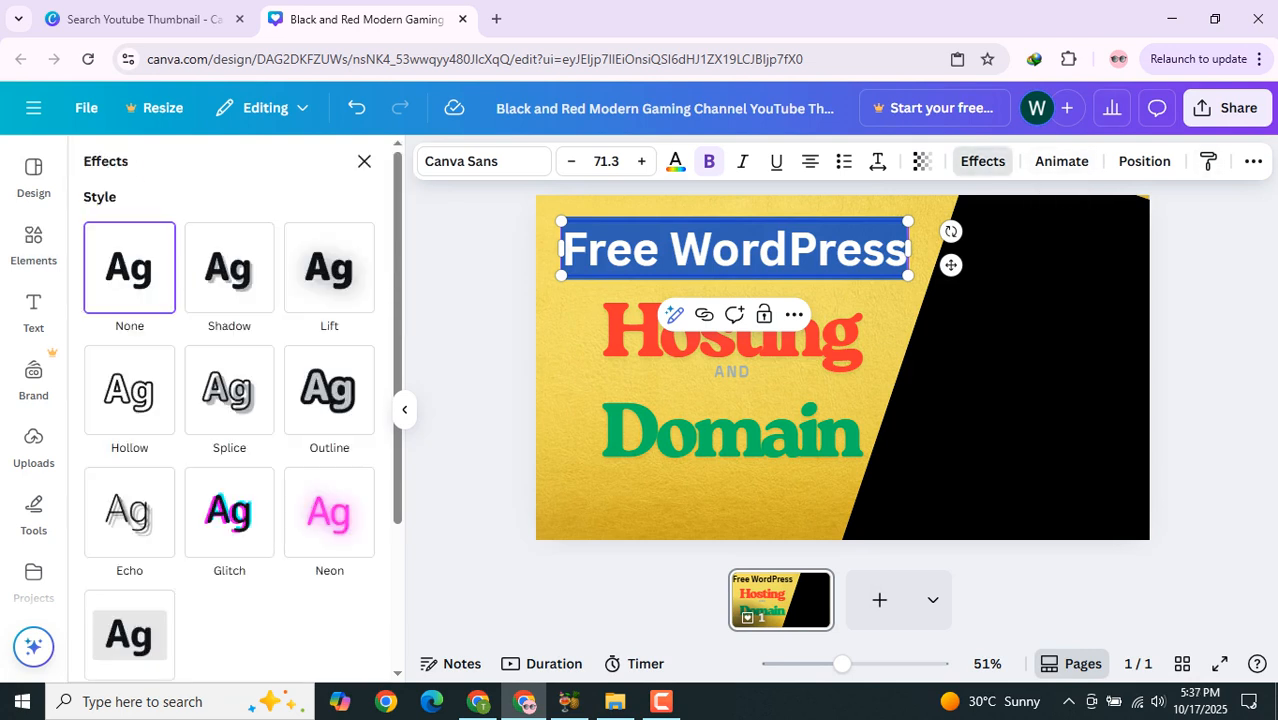
pyautogui.scroll(-3, 329, 390)
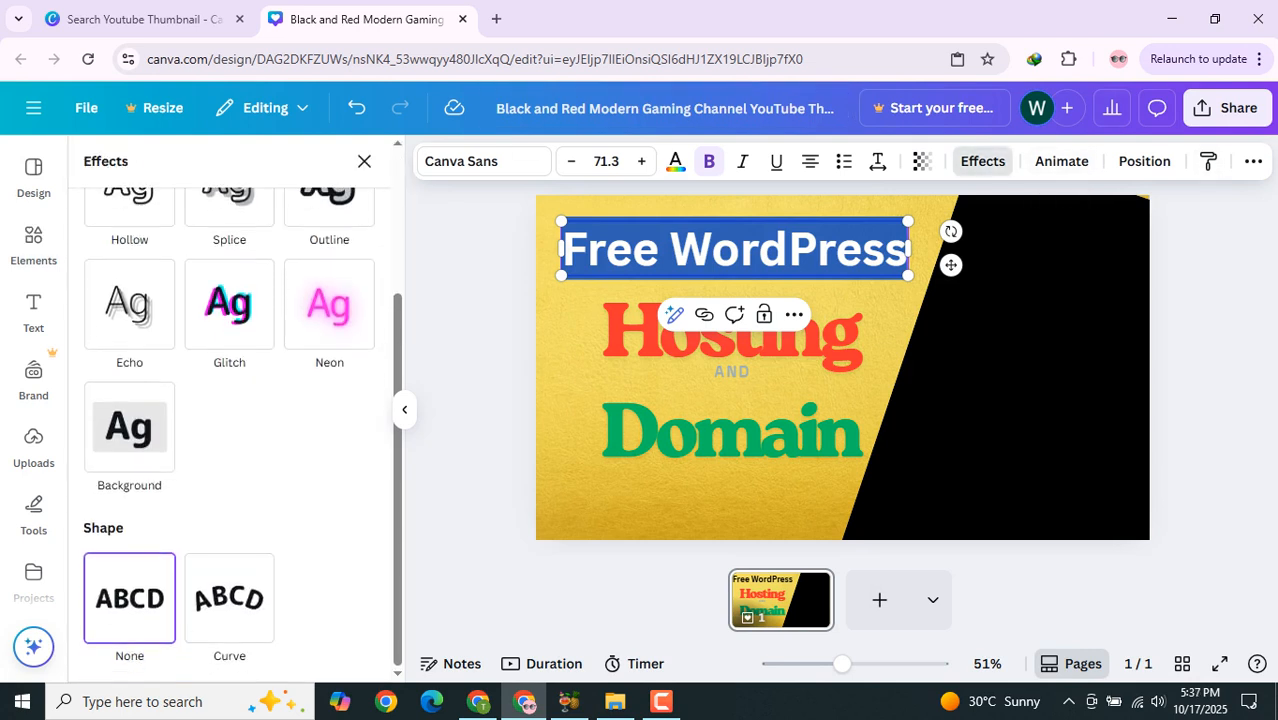
pyautogui.scroll(3, 229, 598)
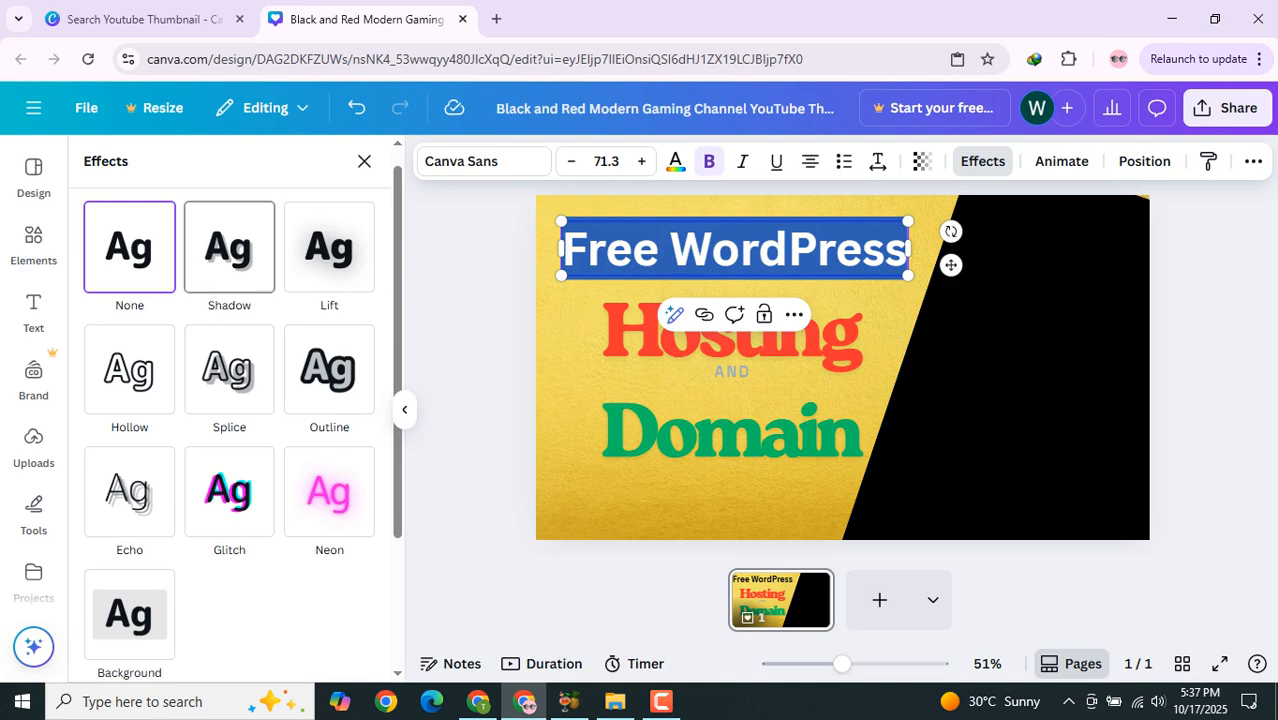
pyautogui.click(229, 247)
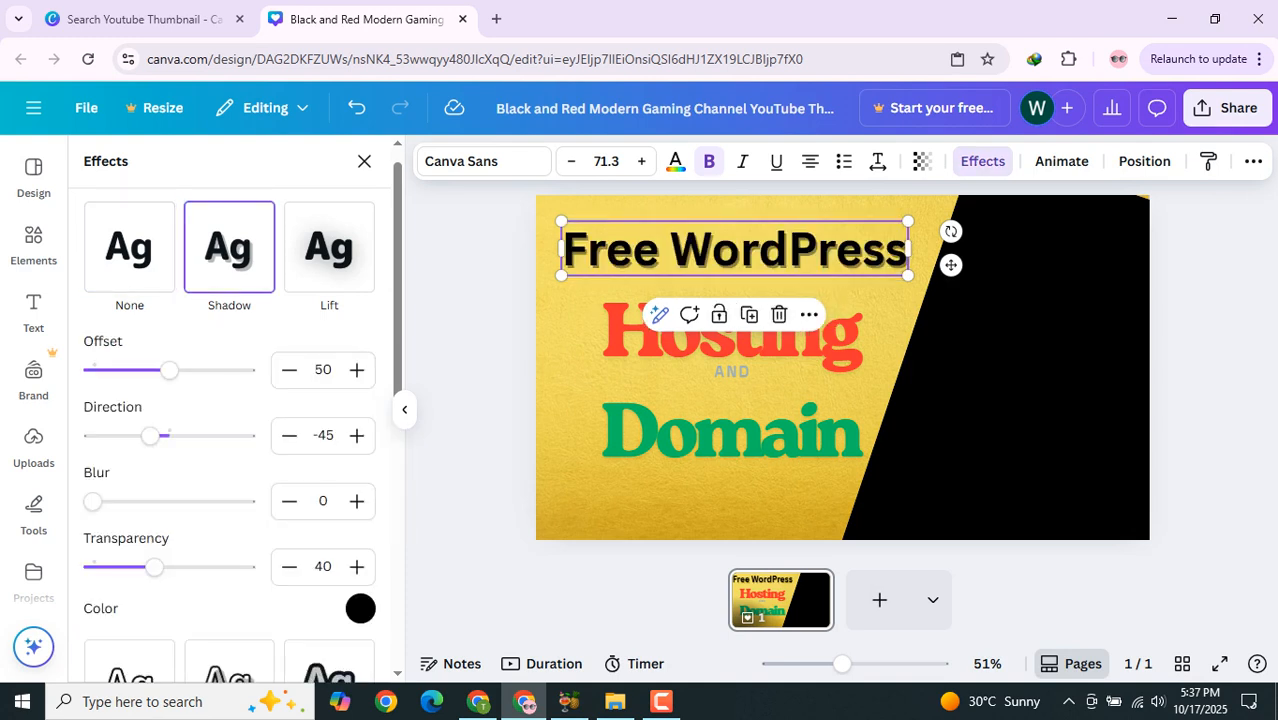
pyautogui.click(474, 440)
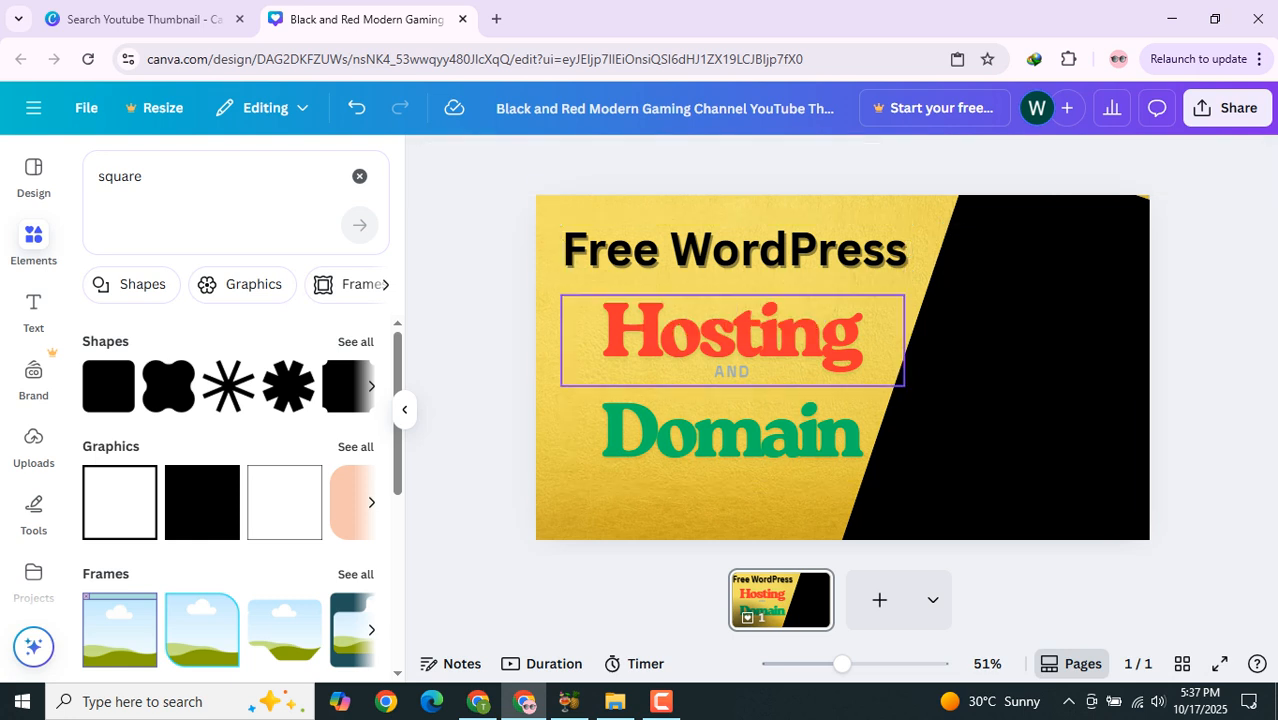
# Step: Change the colour of the small AND text between Hosting and Domain to black
pyautogui.moveTo(732, 434); pyautogui.dragTo(722, 438)
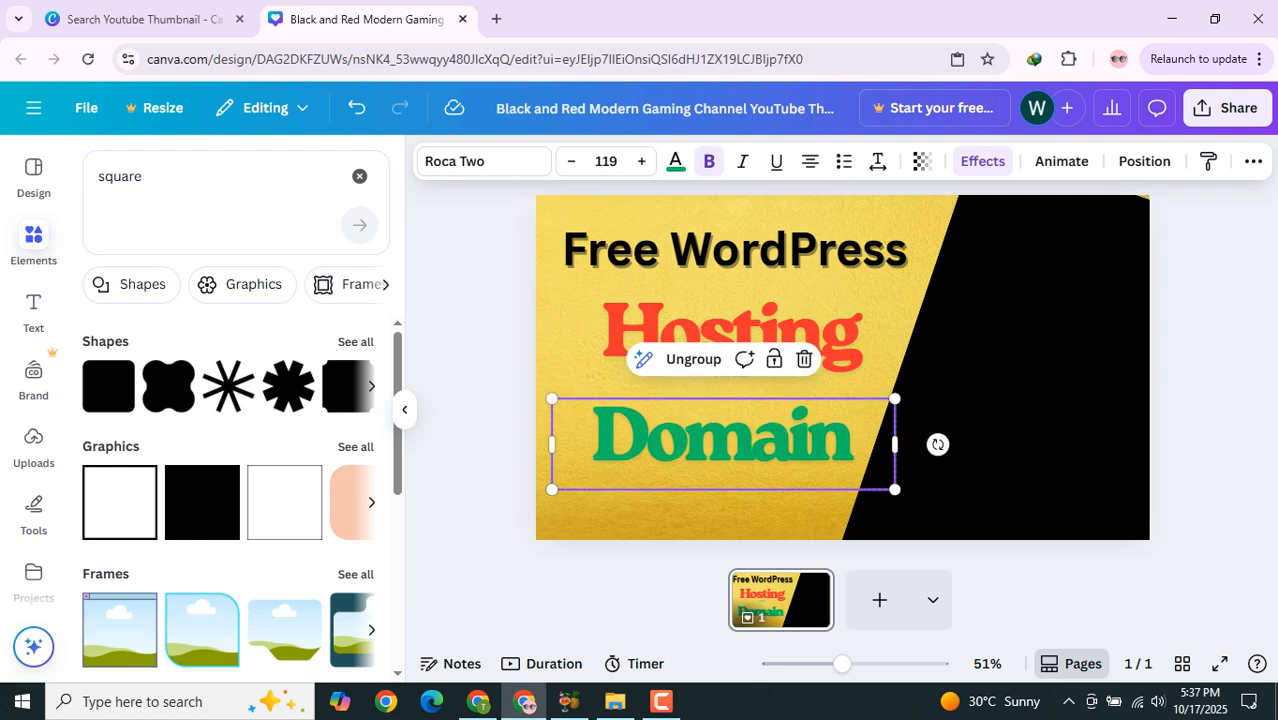
pyautogui.click(483, 350)
pyautogui.click(732, 372)
pyautogui.doubleClick(732, 372)
pyautogui.click(675, 161)
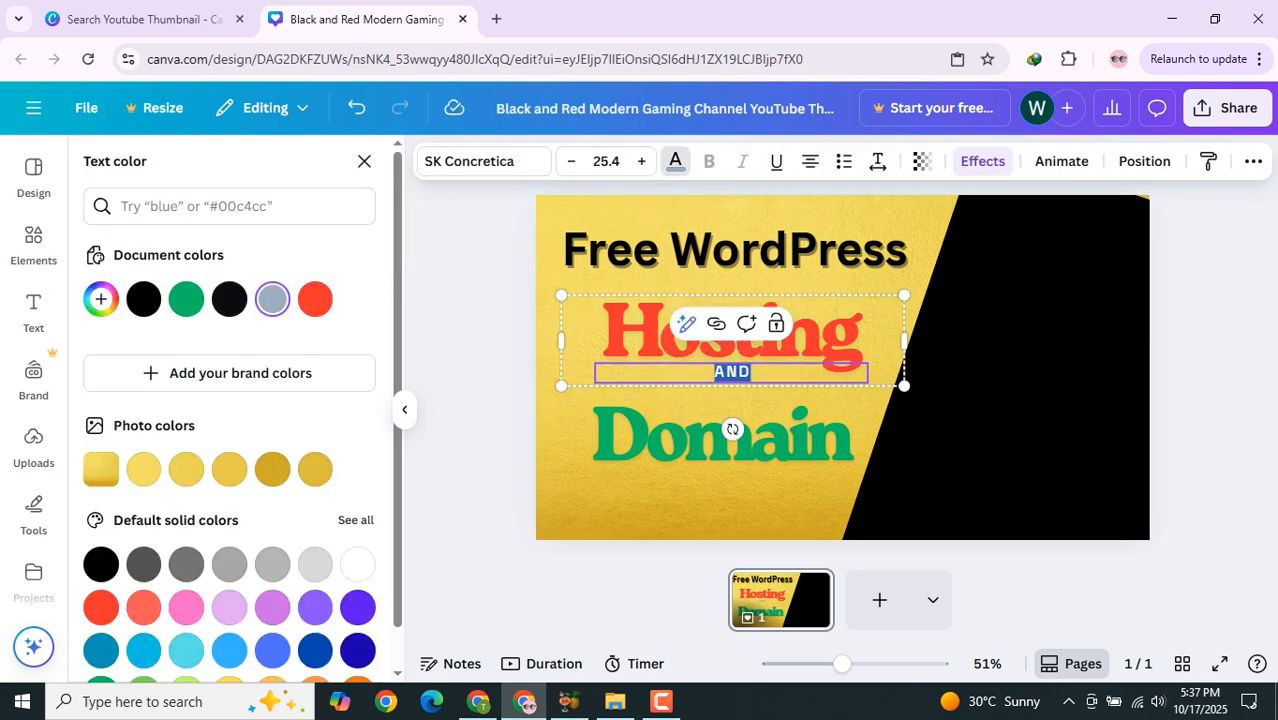
pyautogui.click(143, 299)
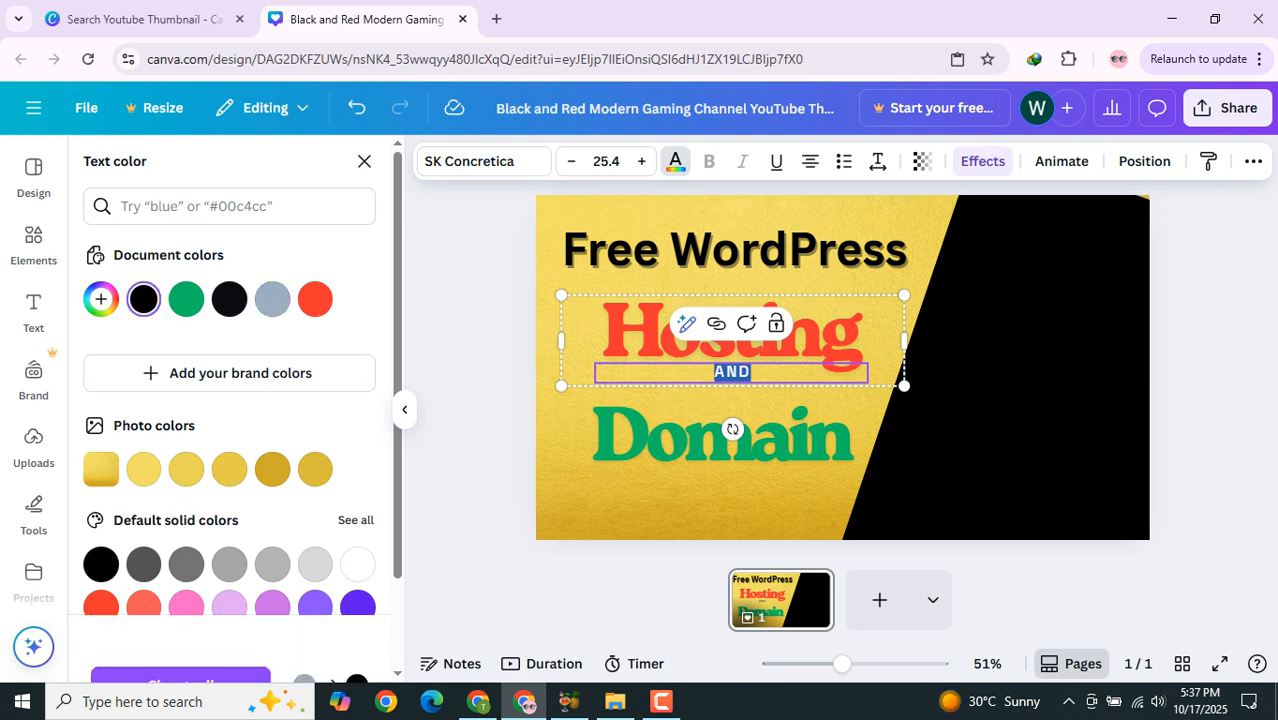
pyautogui.moveTo(442, 317); pyautogui.dragTo(487, 301)
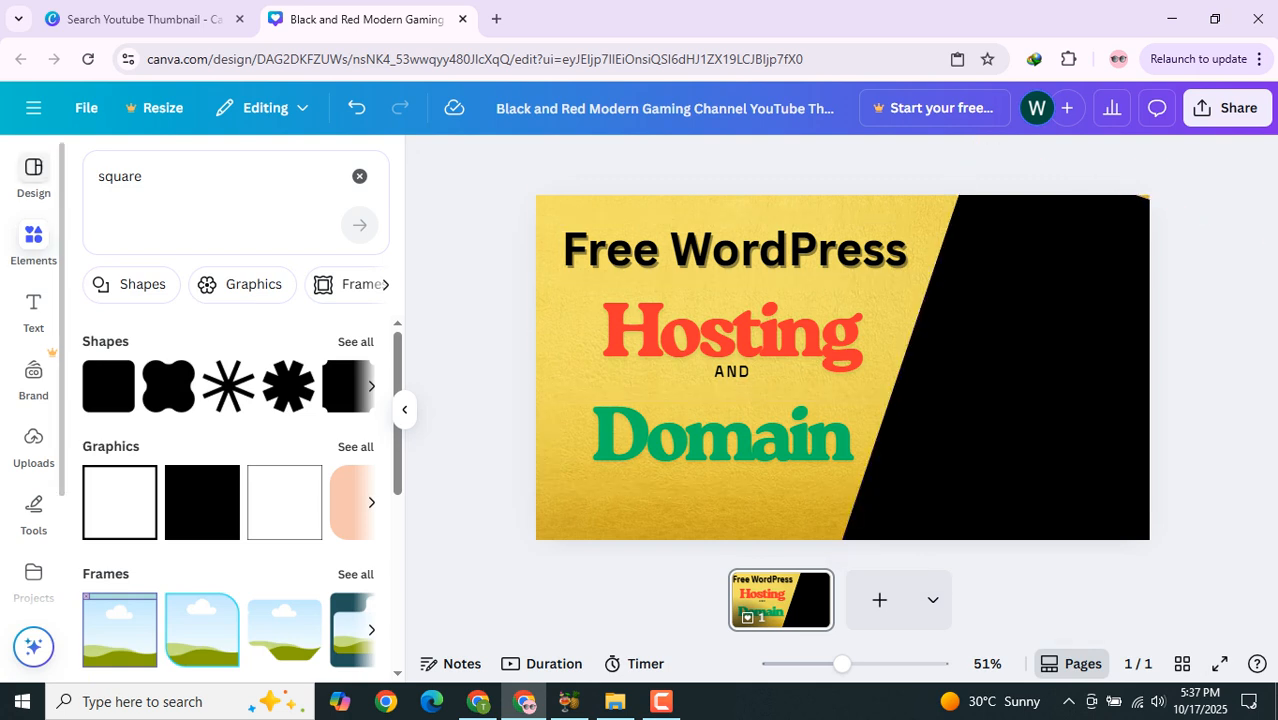
pyautogui.click(661, 702)
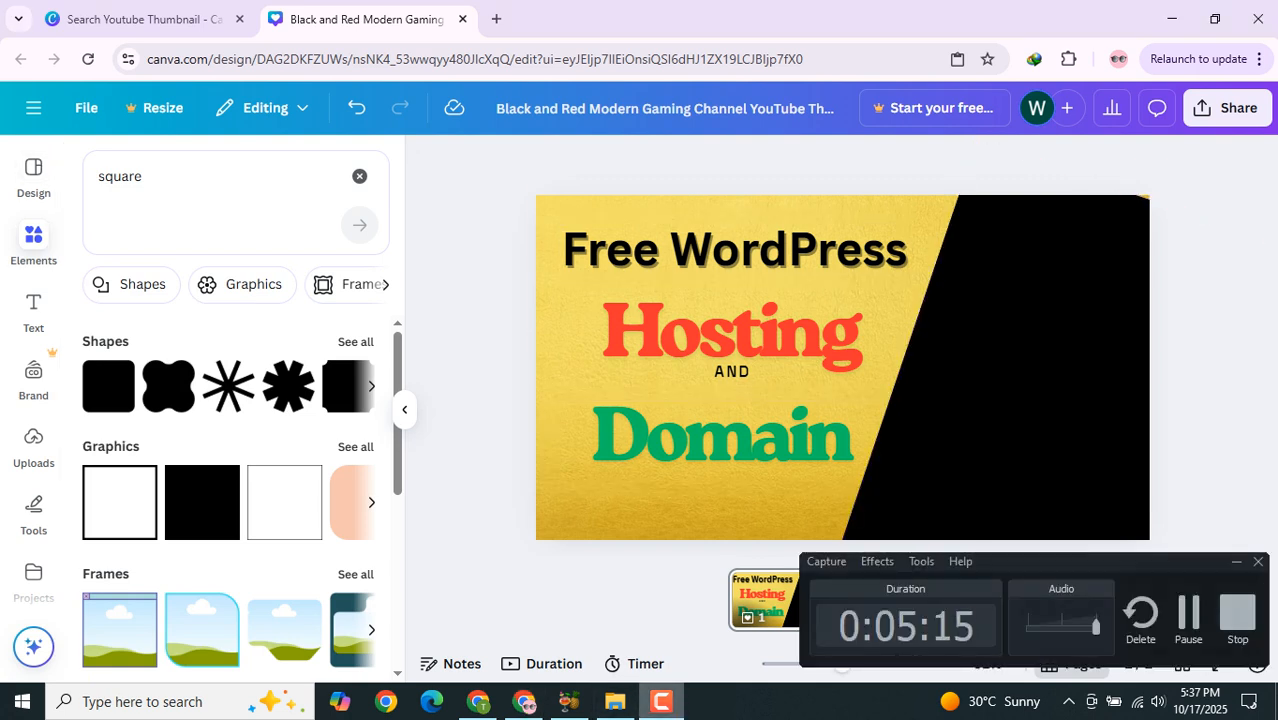
pyautogui.click(661, 702)
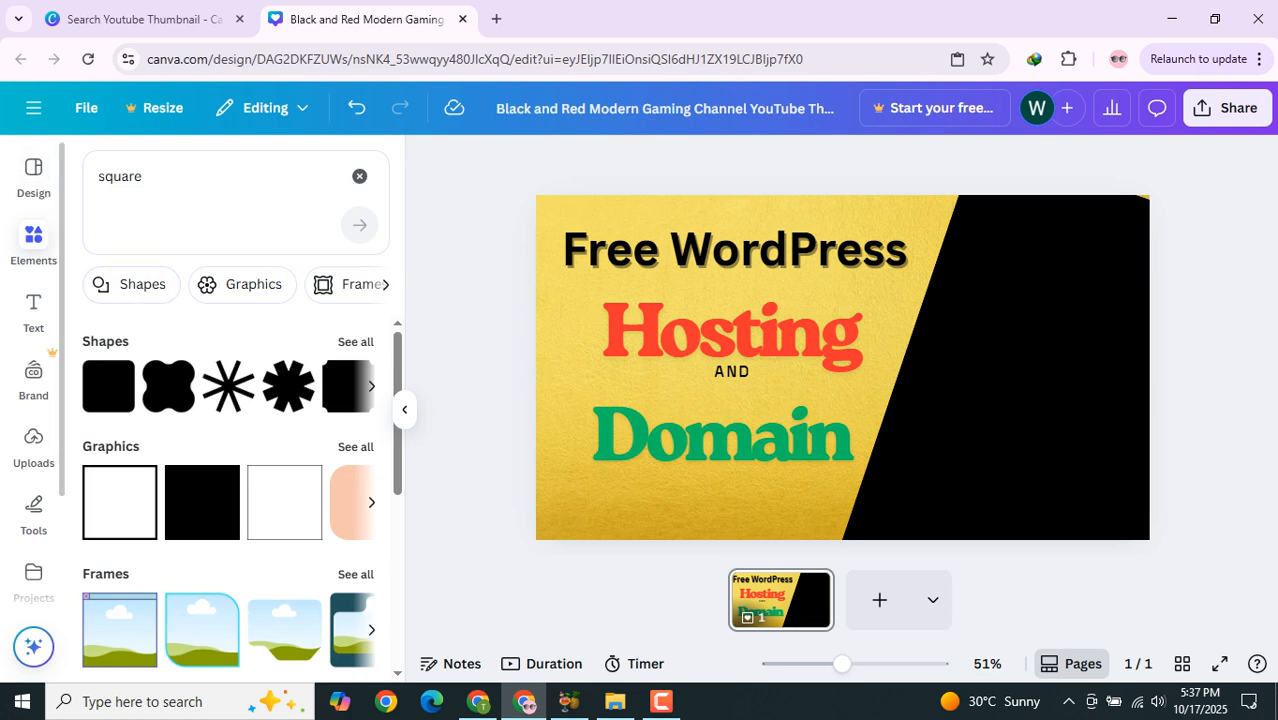
# Step: Search the elements for web hosting and browse through the photo results
pyautogui.click(33, 243)
pyautogui.doubleClick(148, 184)
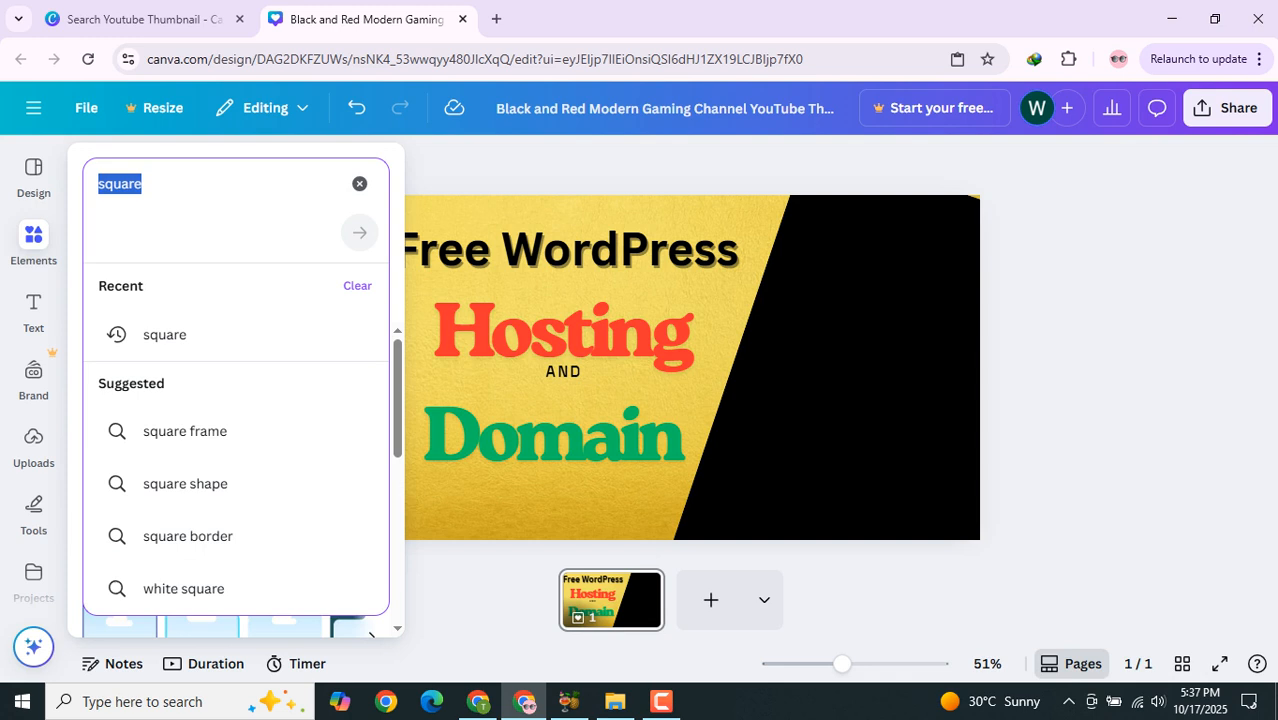
pyautogui.write('hosting')
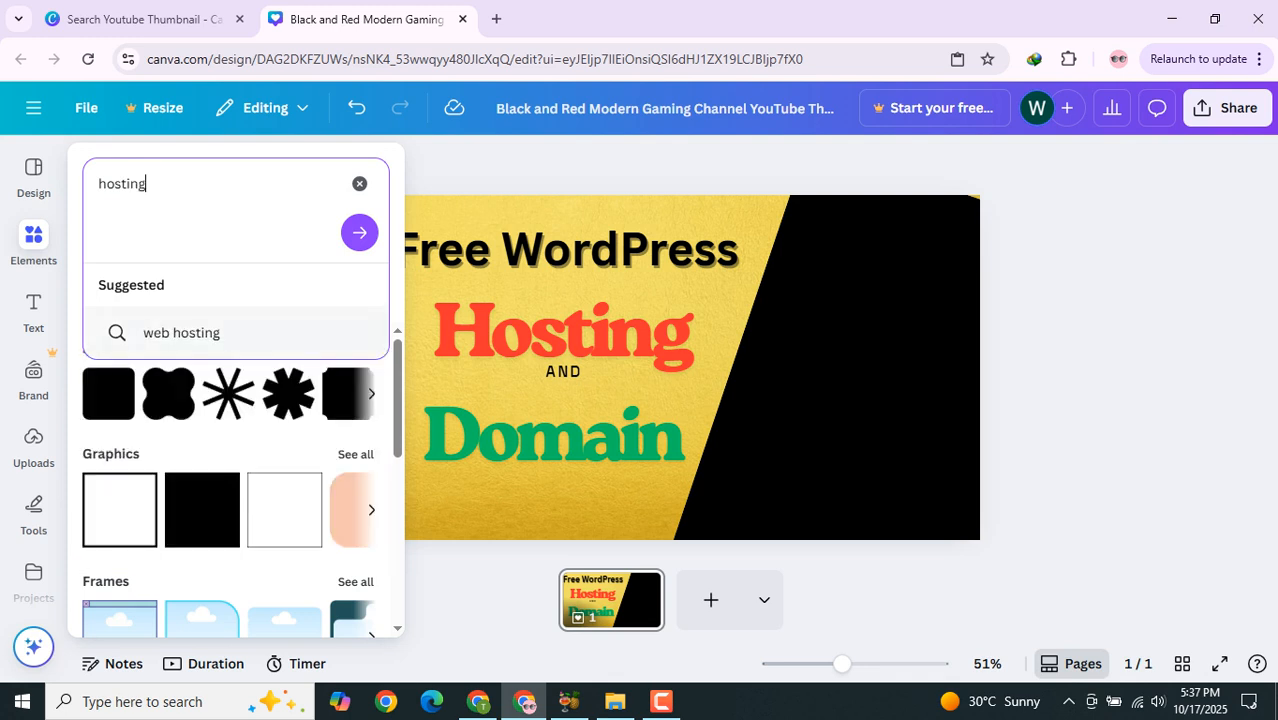
pyautogui.press('Return')
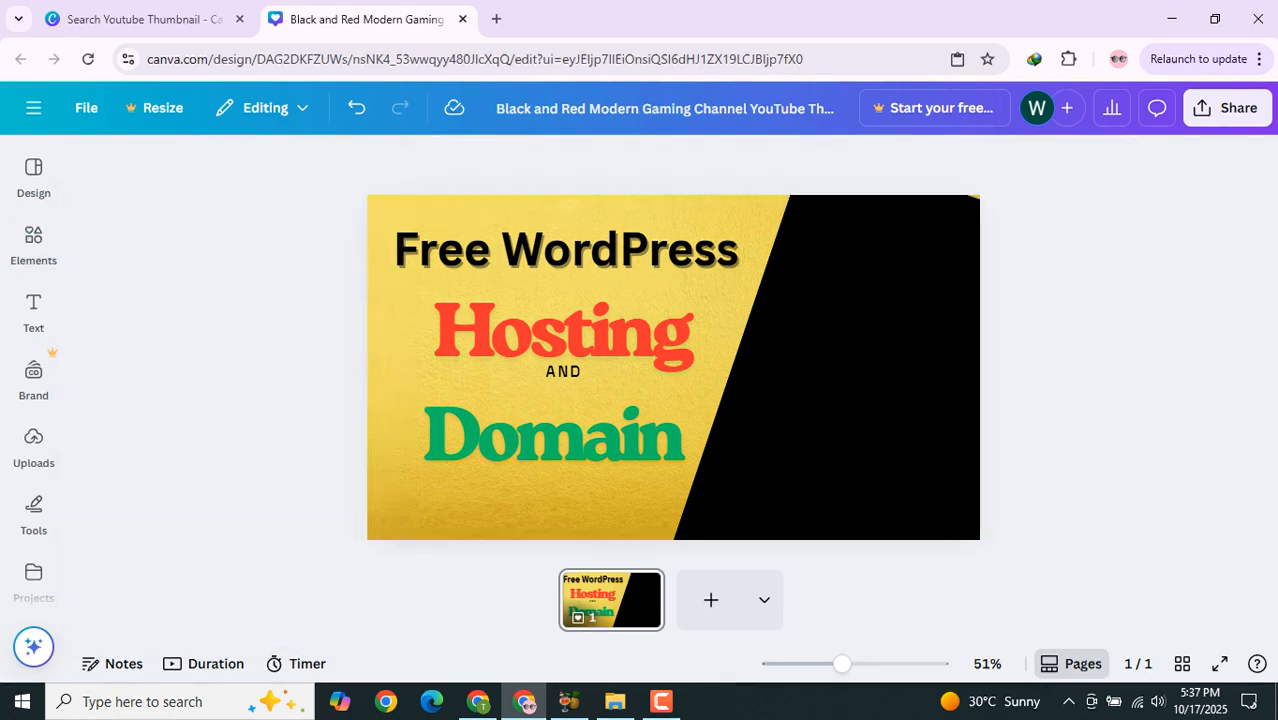
pyautogui.click(33, 244)
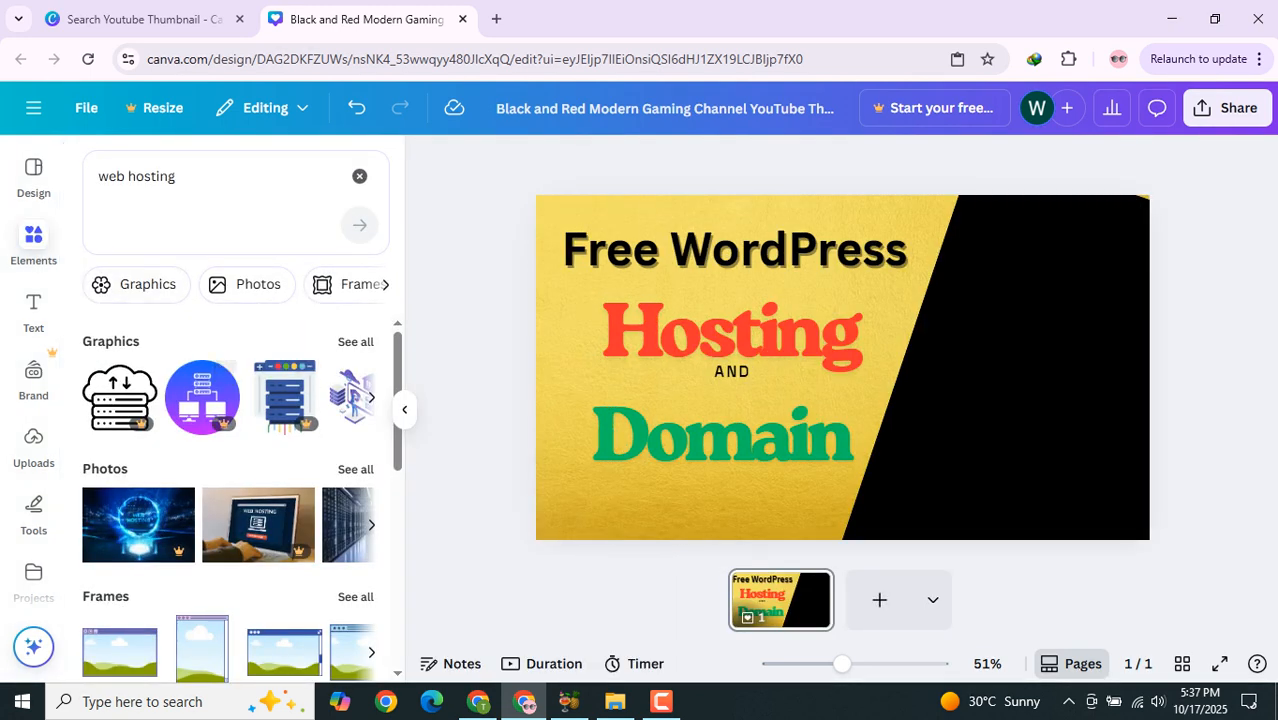
pyautogui.click(246, 284)
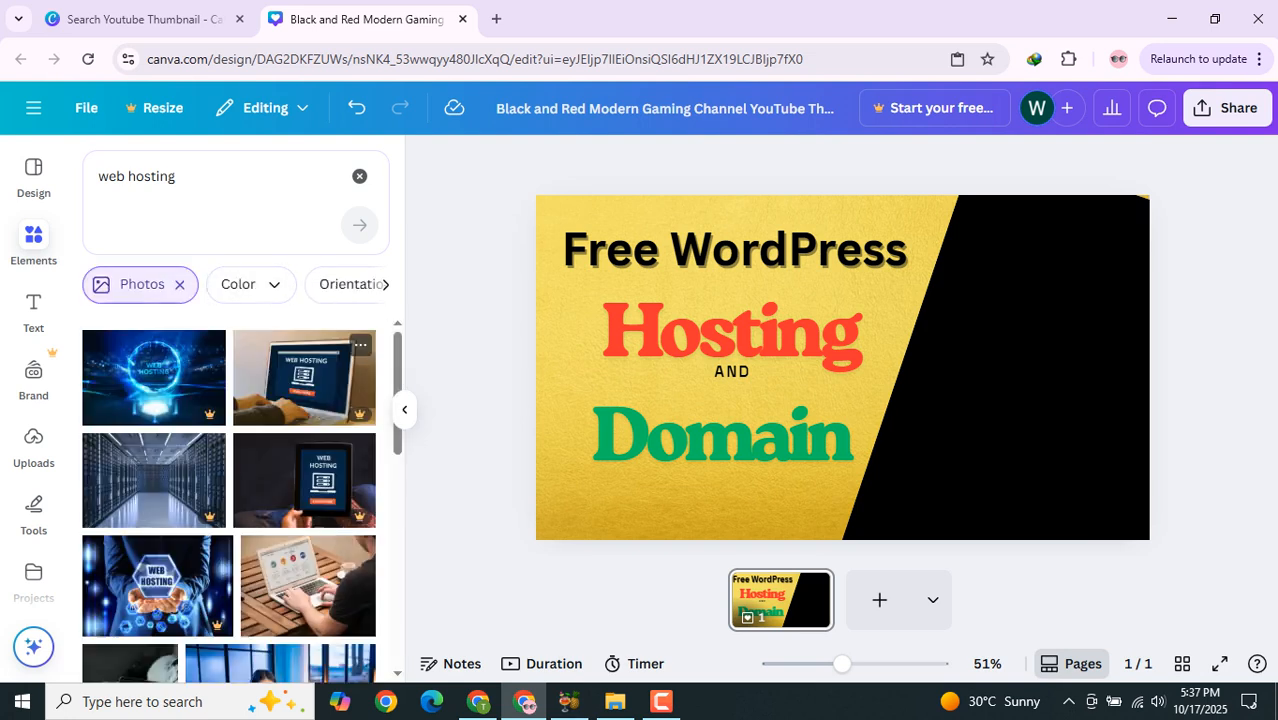
pyautogui.scroll(-2, 230, 470)
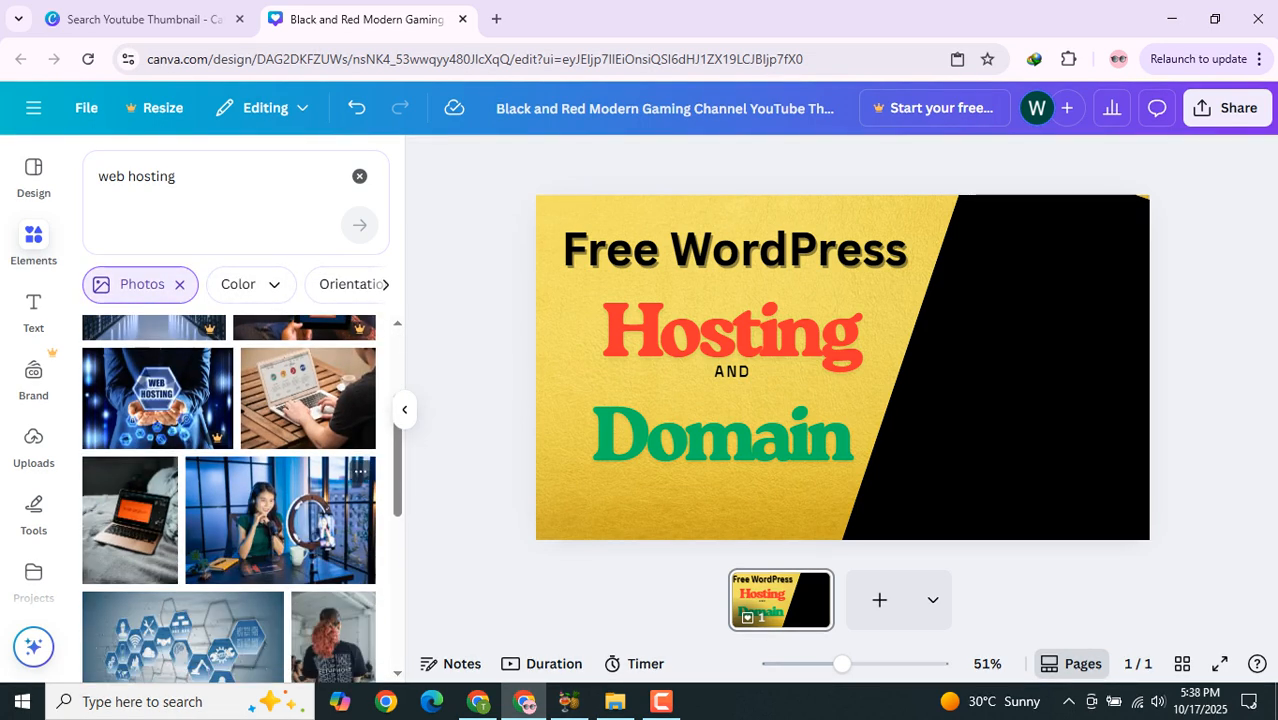
pyautogui.scroll(-5, 300, 500)
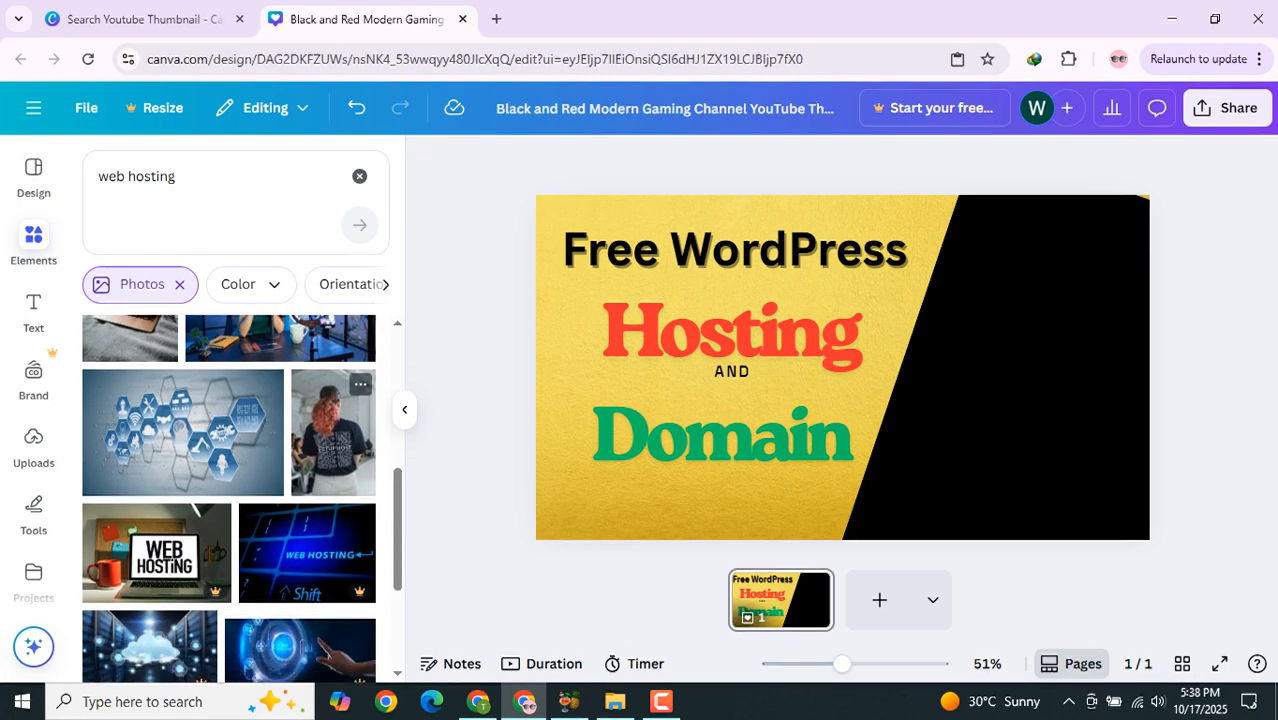
pyautogui.scroll(-5, 330, 480)
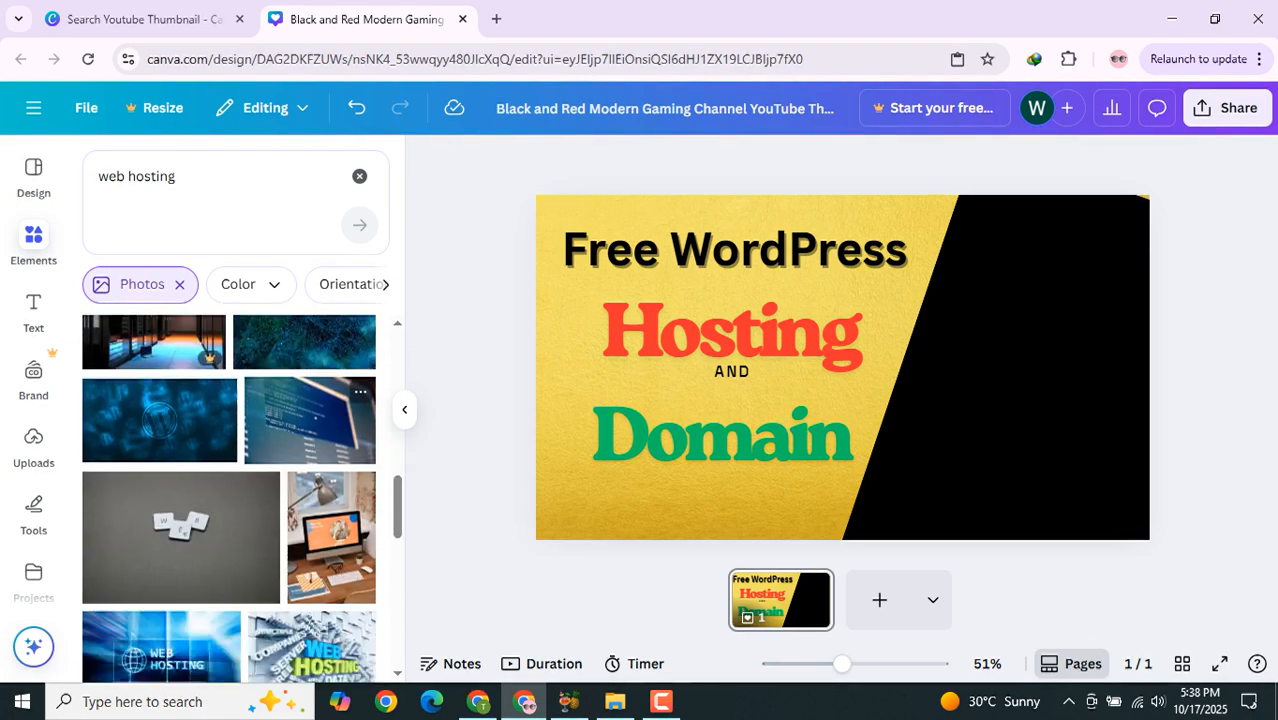
pyautogui.scroll(-5, 230, 500)
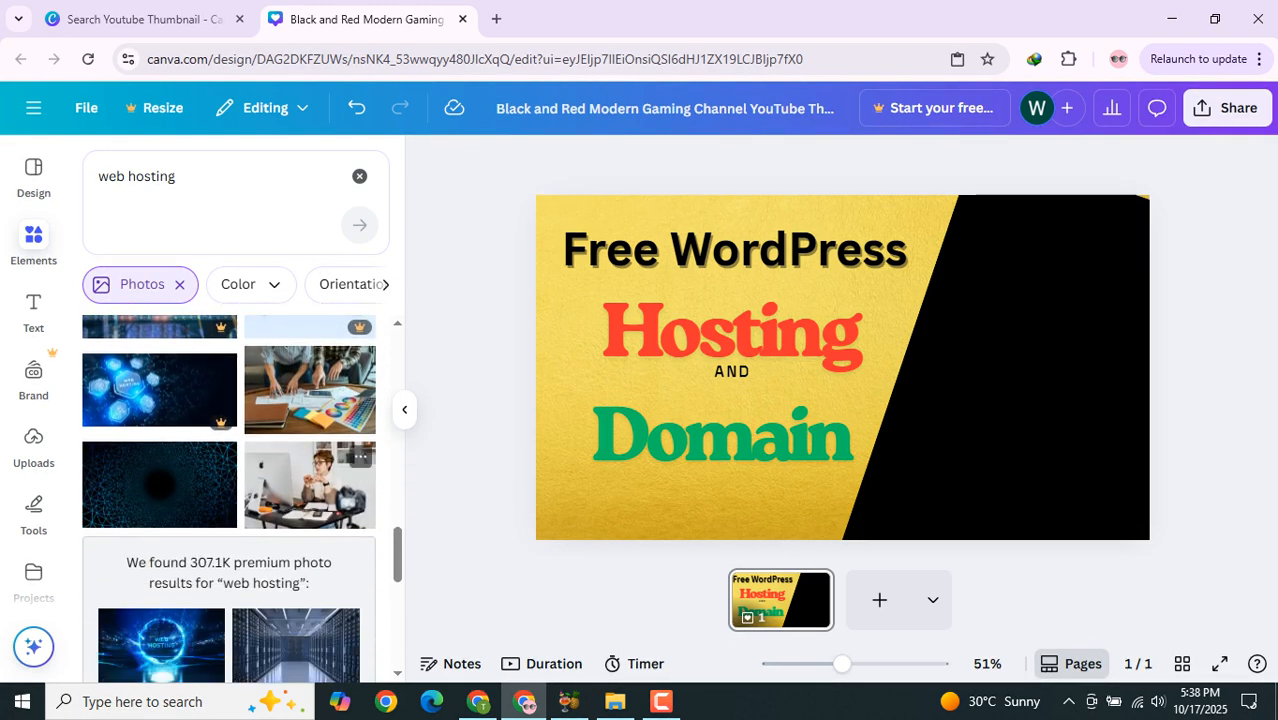
pyautogui.scroll(8, 230, 500)
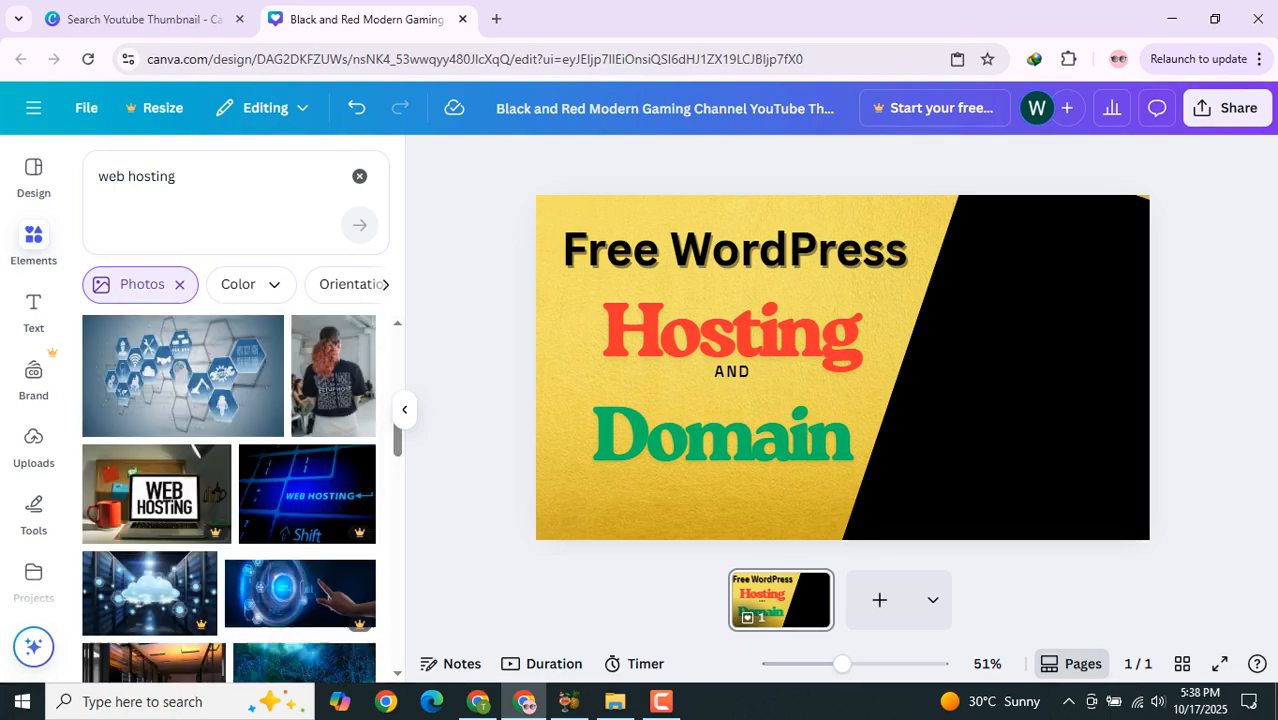
pyautogui.scroll(-5, 220, 485)
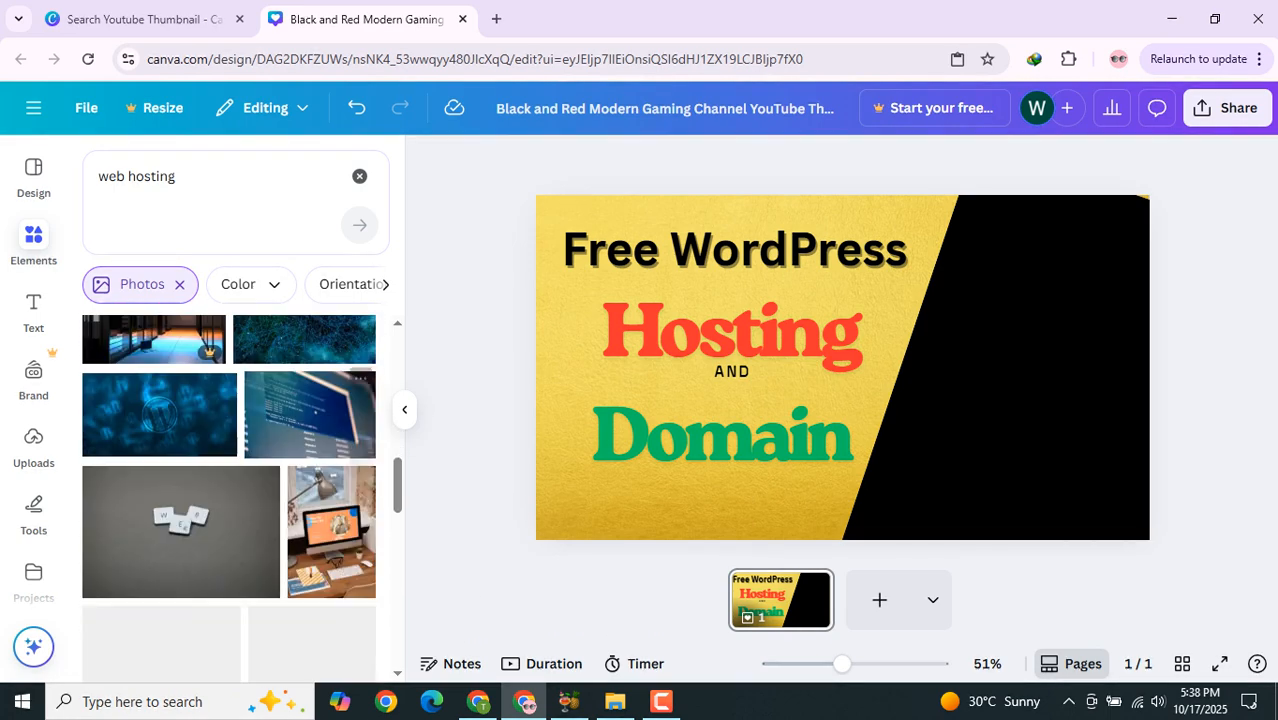
pyautogui.scroll(-5, 230, 500)
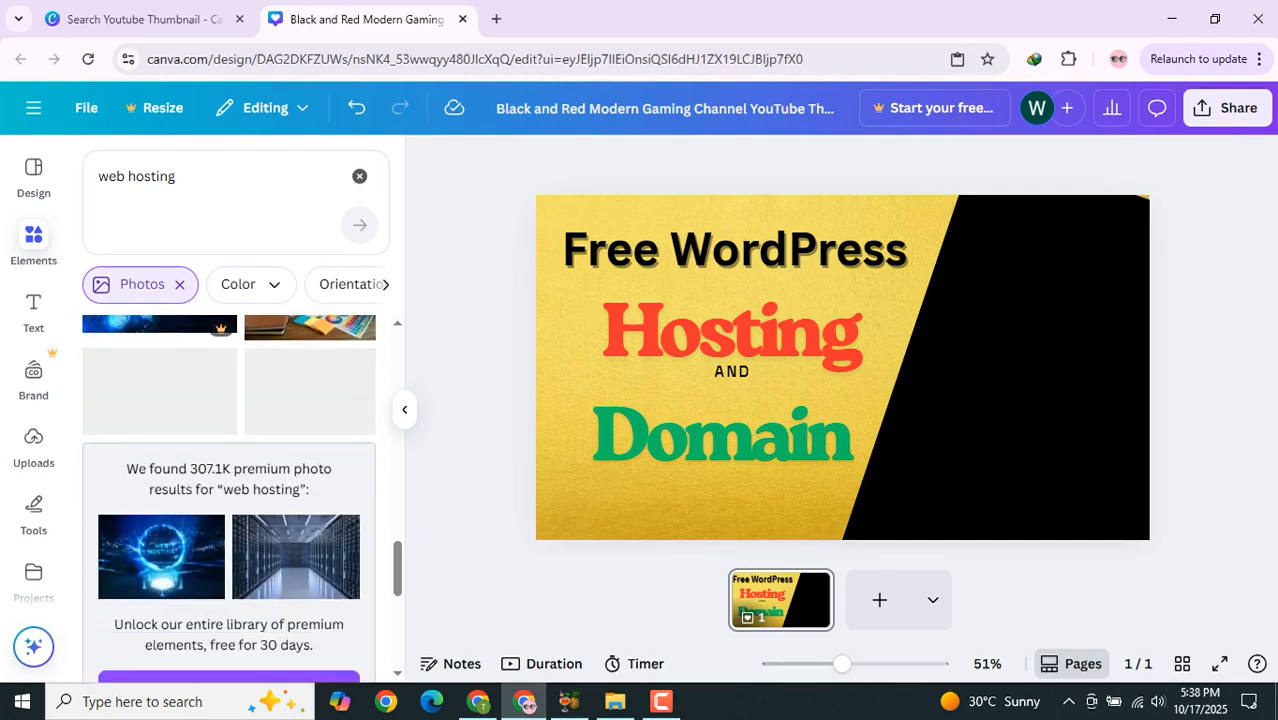
pyautogui.scroll(-5, 229, 500)
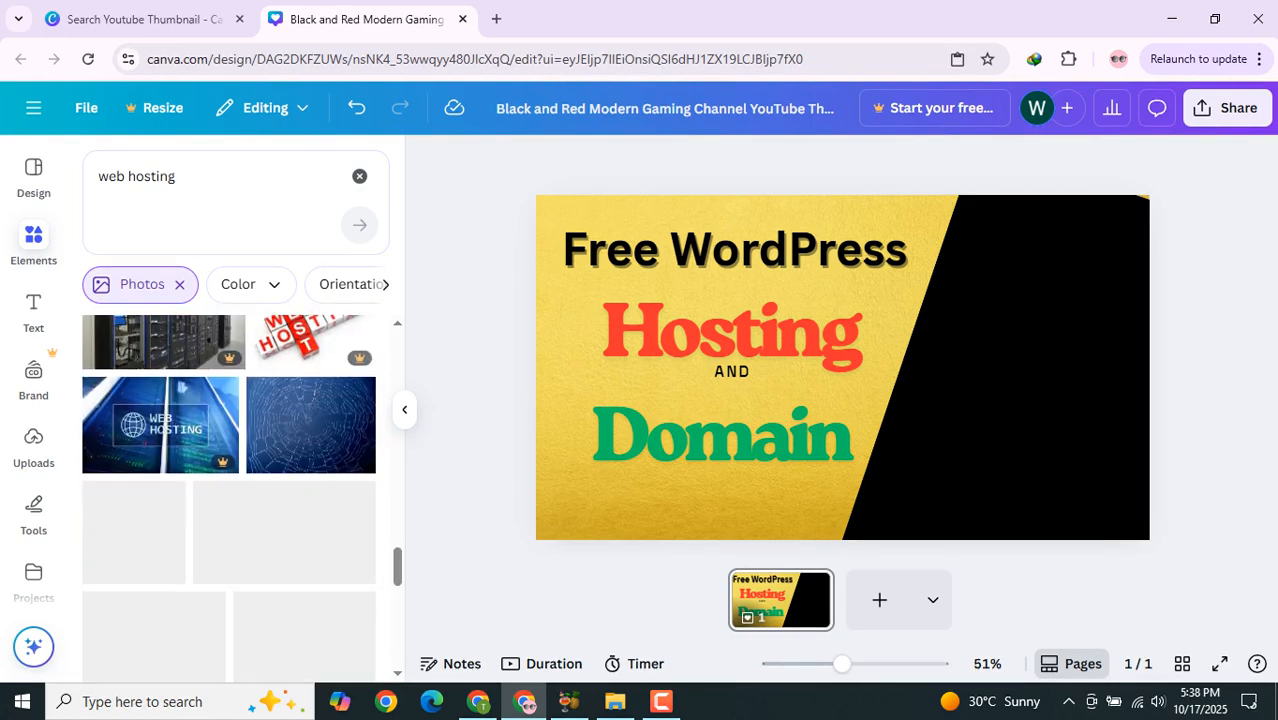
pyautogui.scroll(8, 229, 500)
pyautogui.scroll(10, 229, 490)
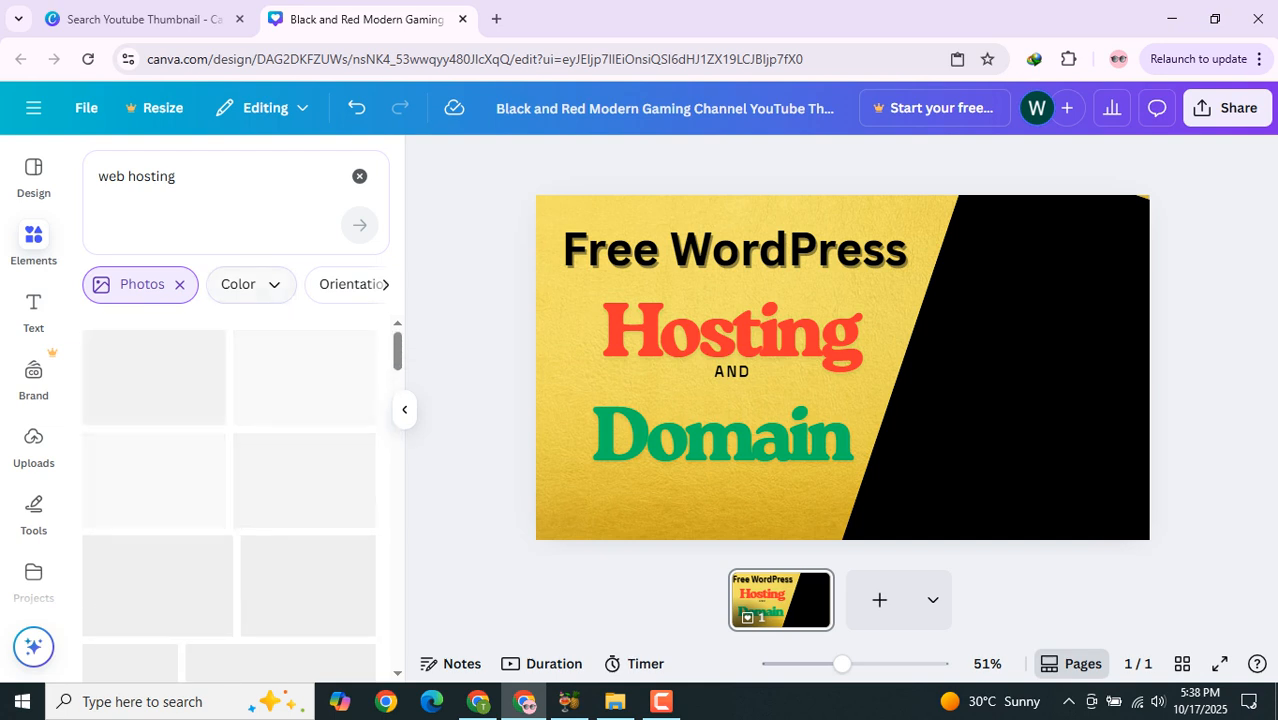
# Step: Add the server-and-database web hosting graphic from the graphics results and recolour it light grey
pyautogui.click(180, 285)
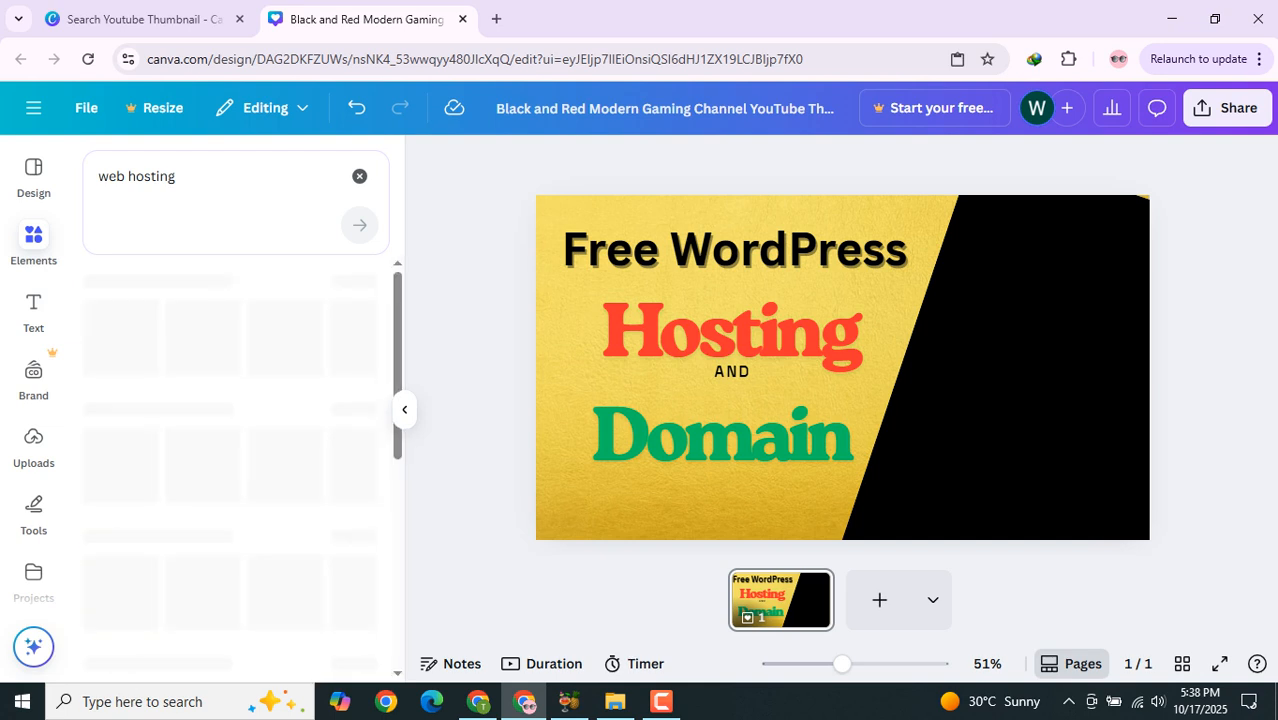
pyautogui.click(148, 285)
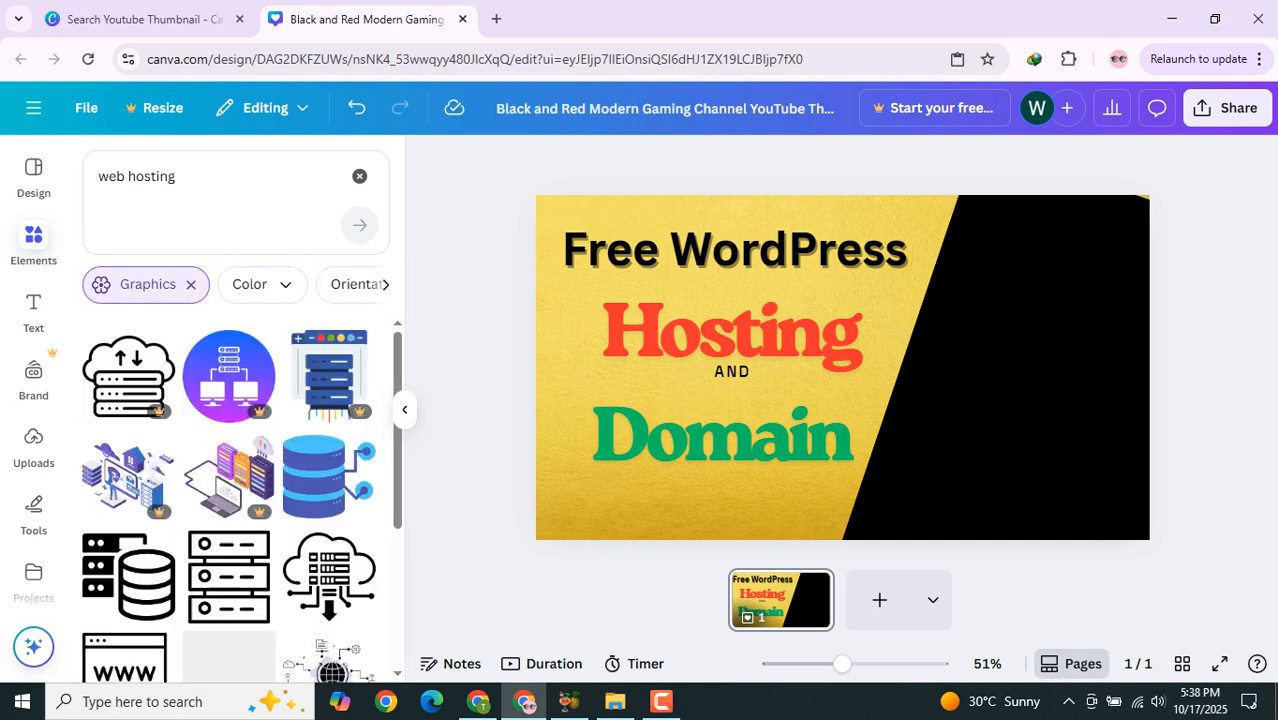
pyautogui.scroll(-3, 230, 490)
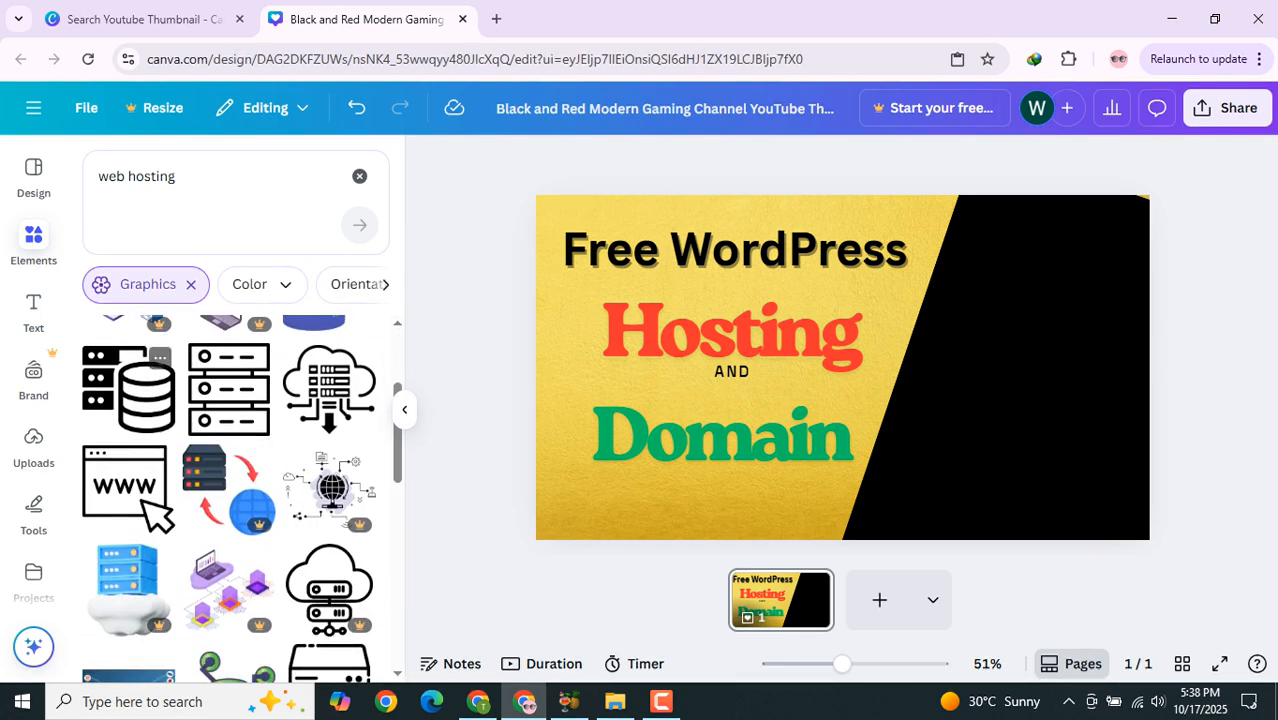
pyautogui.click(128, 390)
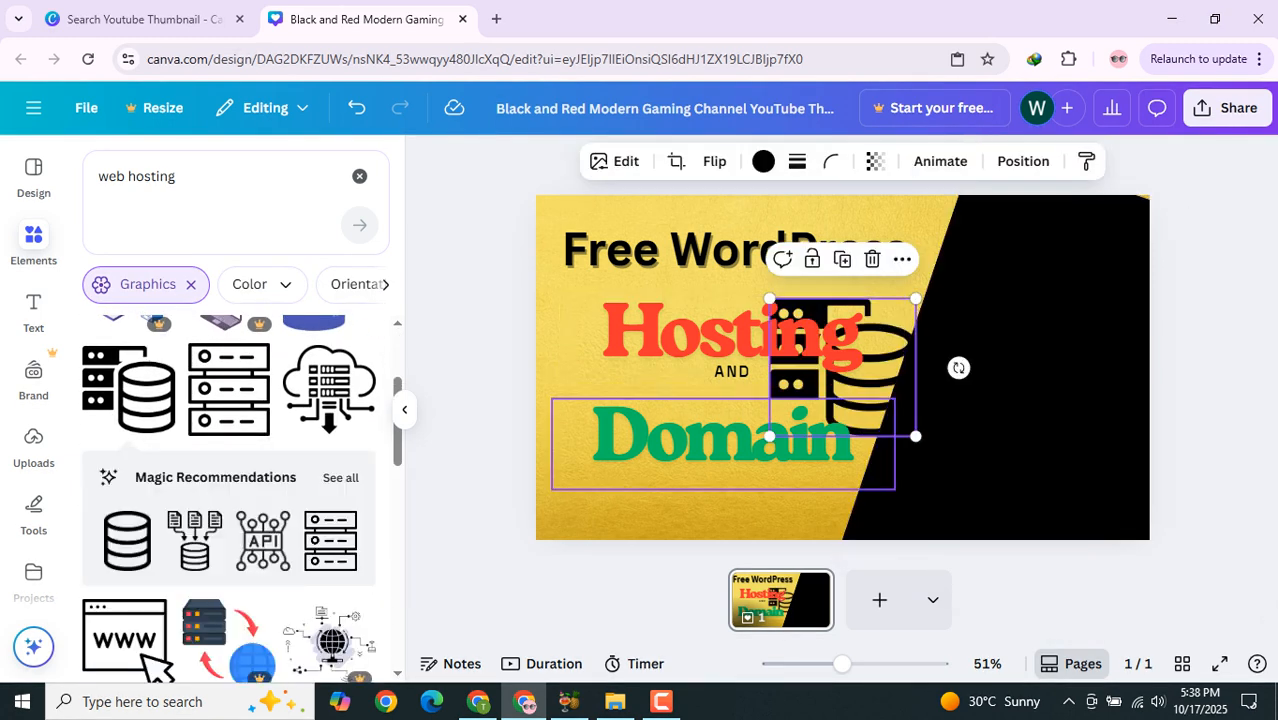
pyautogui.click(763, 161)
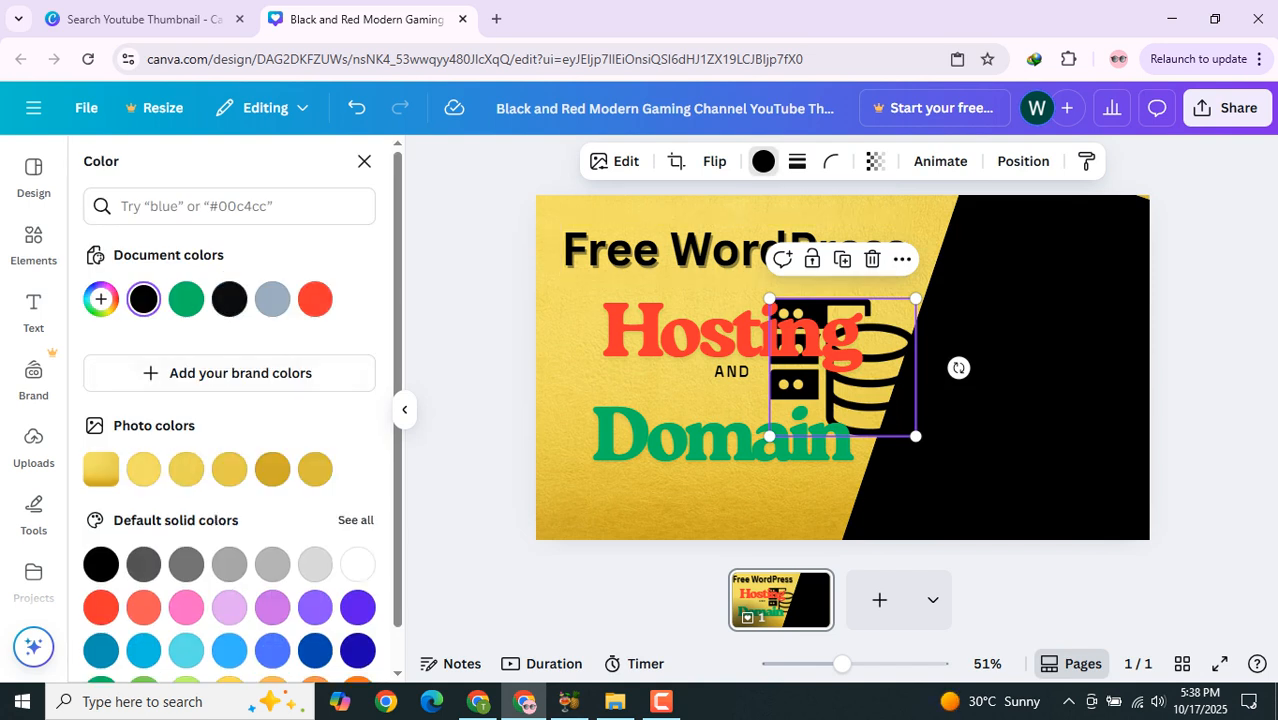
pyautogui.click(315, 564)
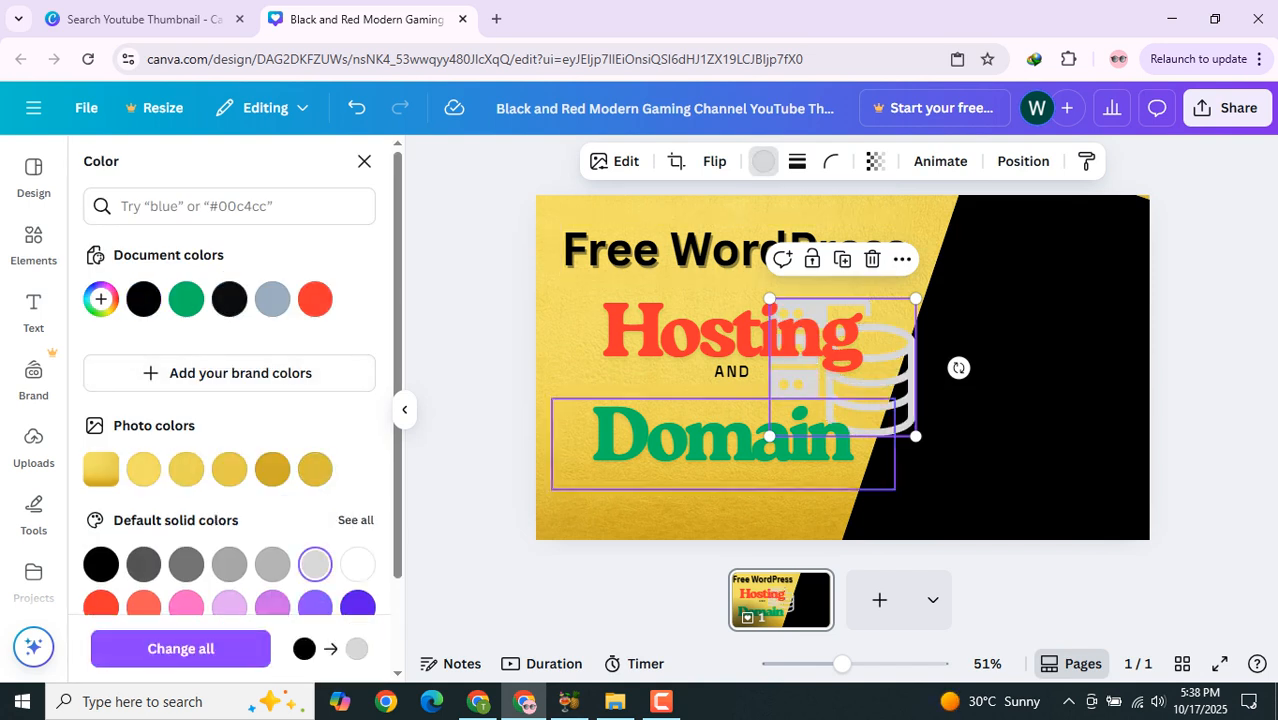
# Step: Move the server-and-database graphic onto the black area at the right edge of the thumbnail
pyautogui.moveTo(830, 420); pyautogui.dragTo(1064, 464)
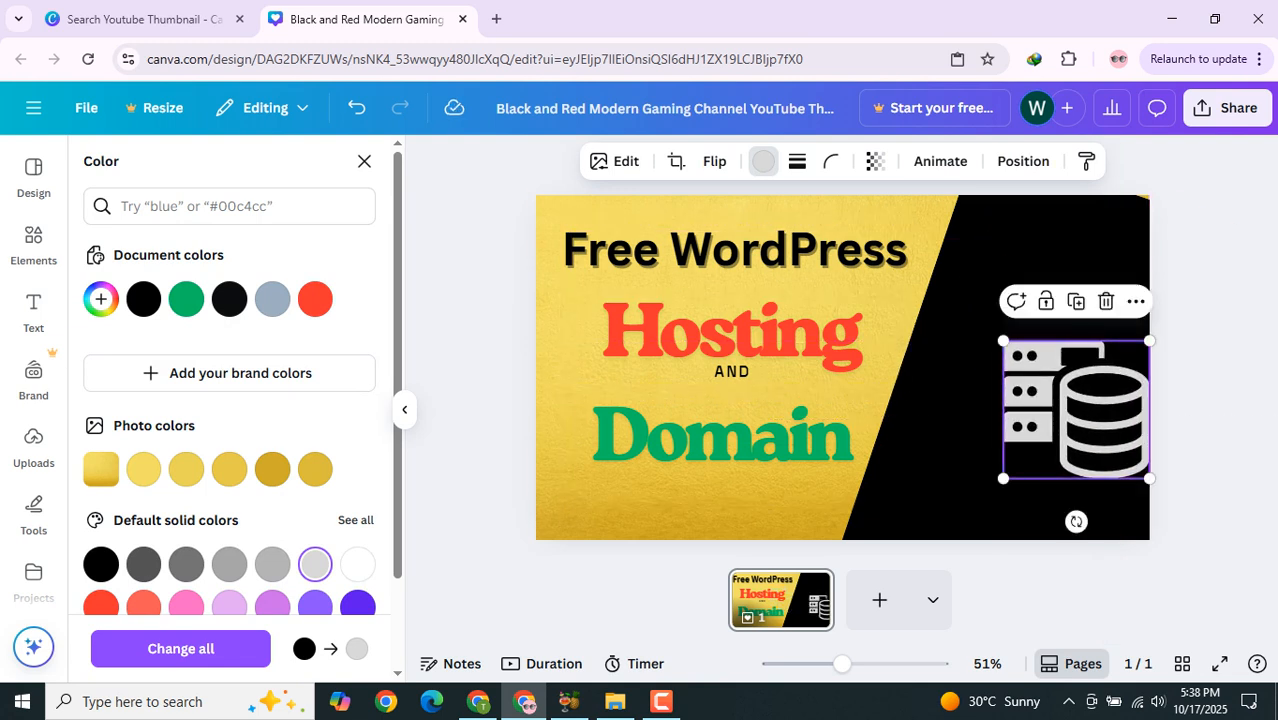
pyautogui.click(364, 161)
# Step: Search the elements for website icon and add the purple-and-blue outlined globe graphic from the graphics results
pyautogui.click(205, 177)
pyautogui.doubleClick(205, 177)
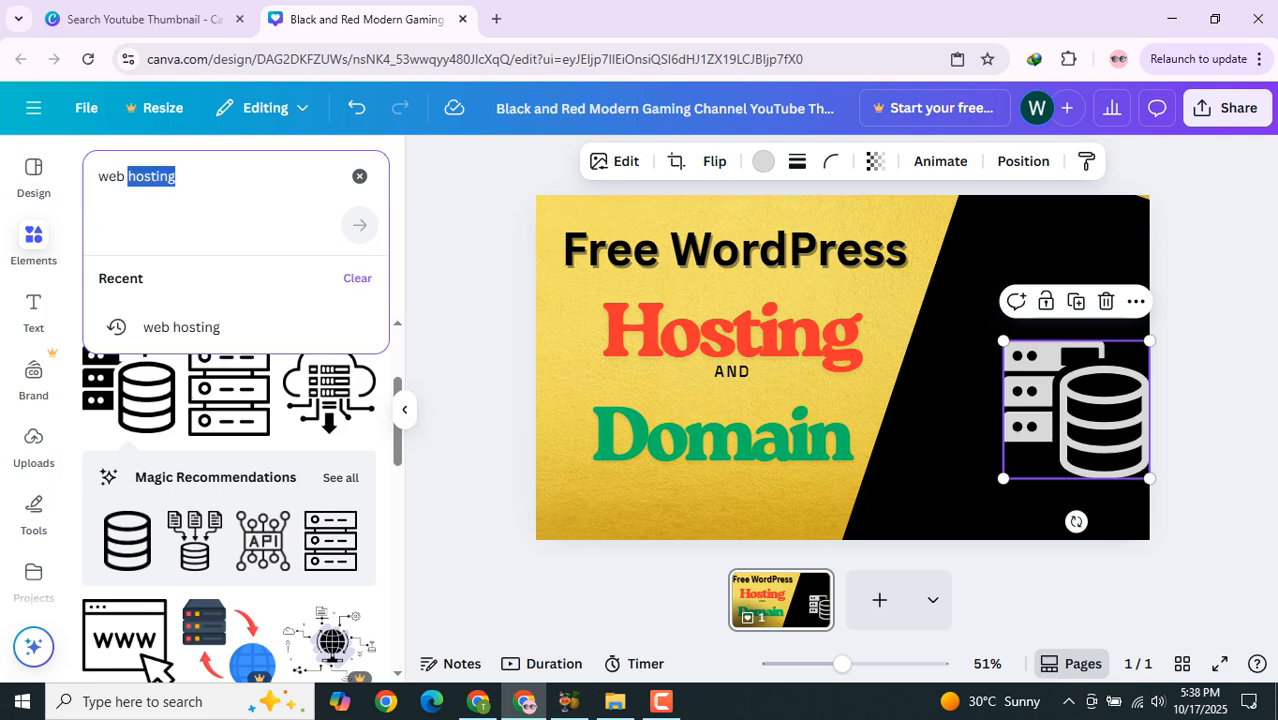
pyautogui.press('BackSpace')
pyautogui.press('BackSpace')
pyautogui.press('BackSpace')
pyautogui.press('BackSpace')
pyautogui.press('BackSpace')
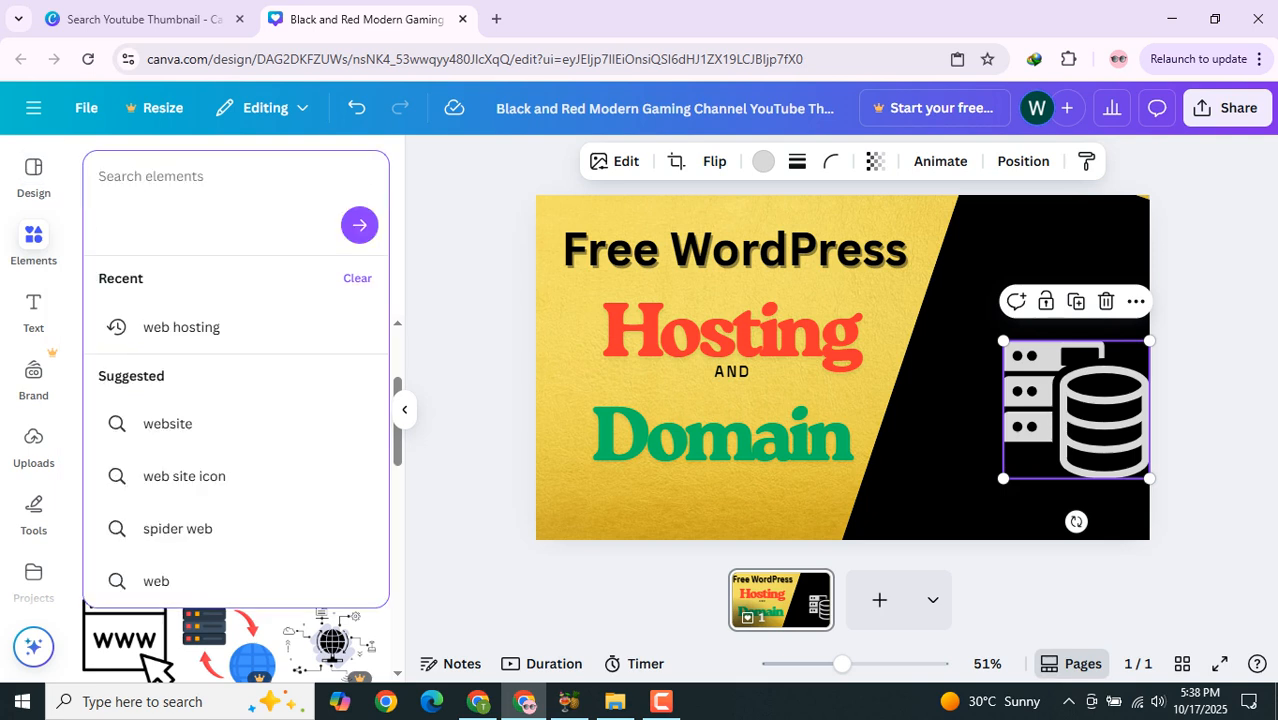
pyautogui.write('website')
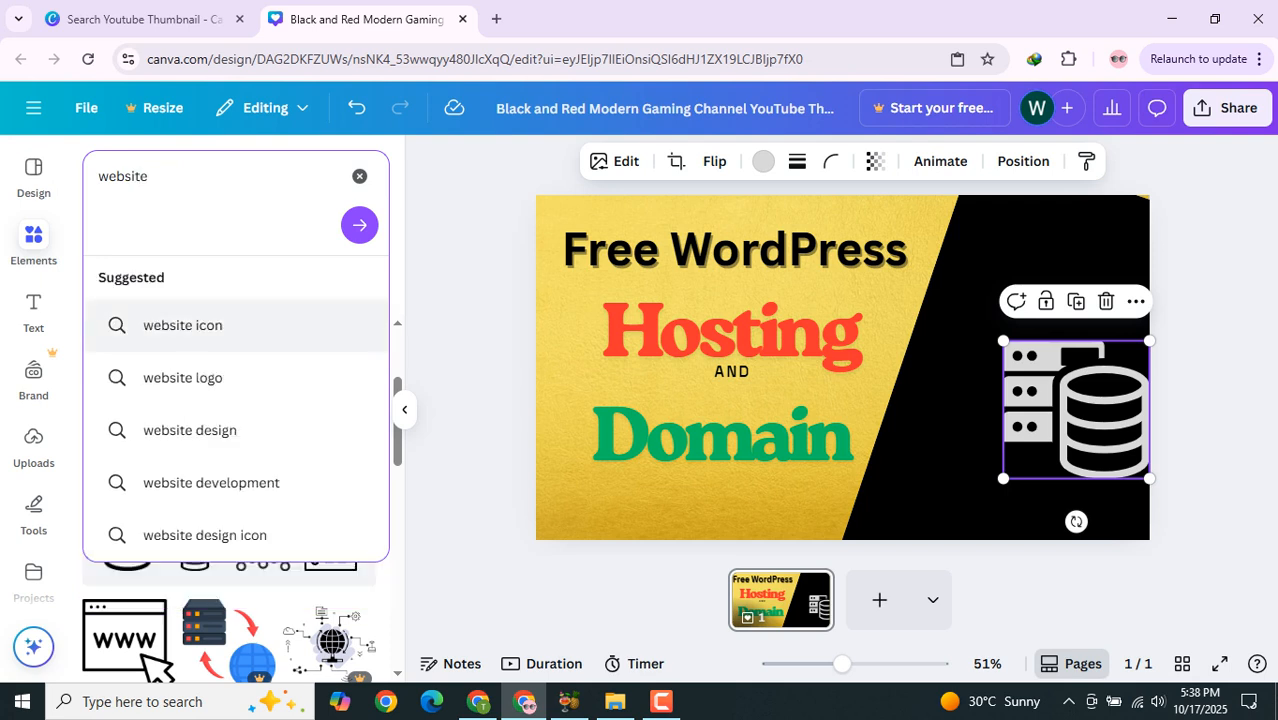
pyautogui.click(183, 325)
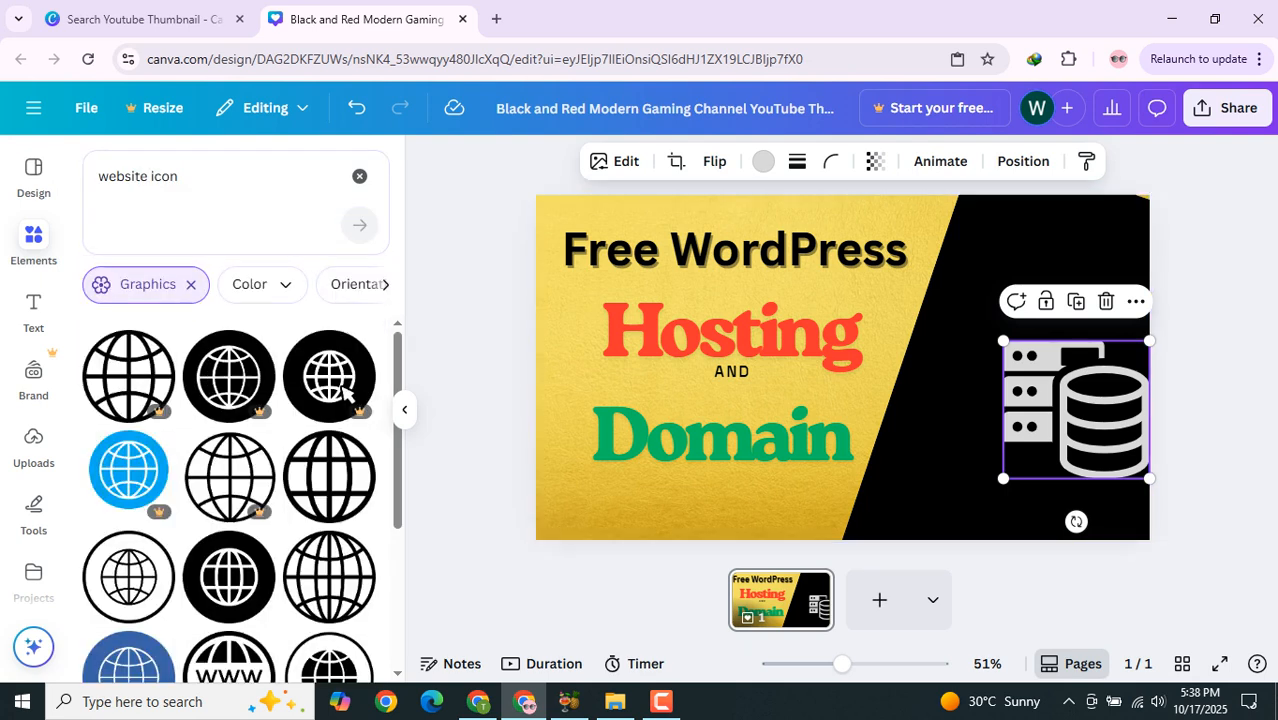
pyautogui.scroll(-3, 343, 390)
pyautogui.scroll(-3, 330, 420)
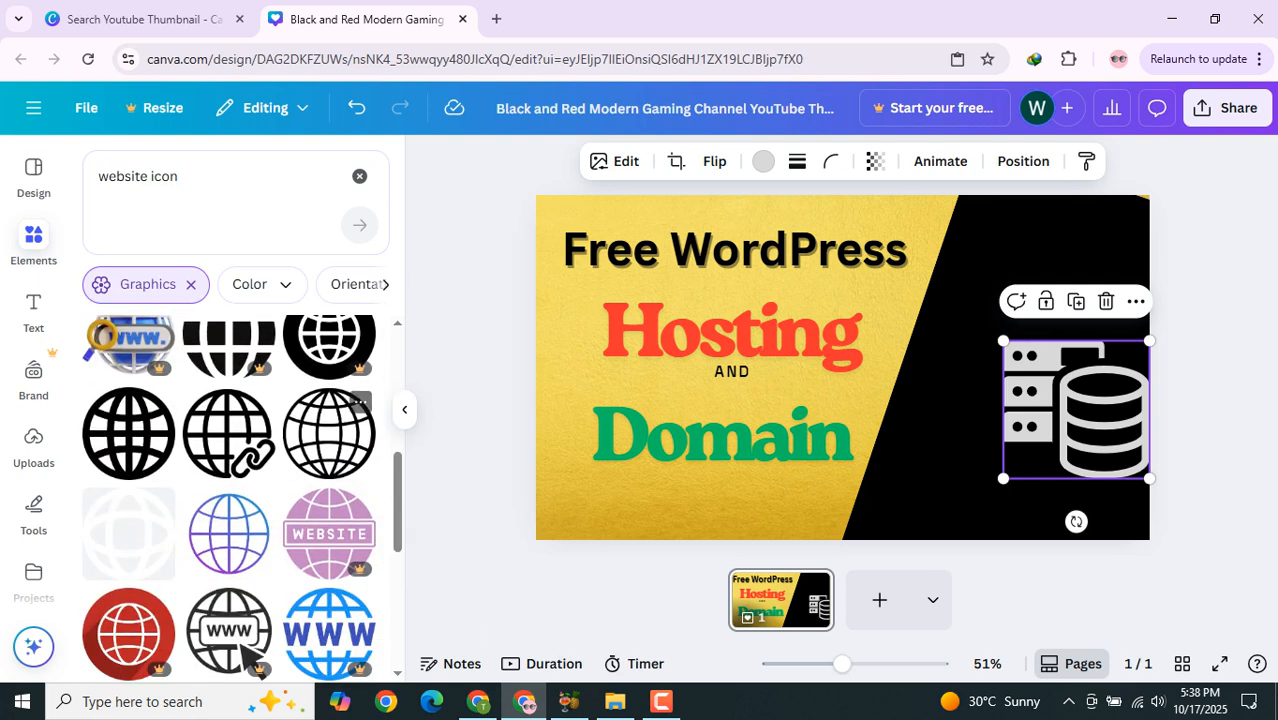
pyautogui.click(250, 500)
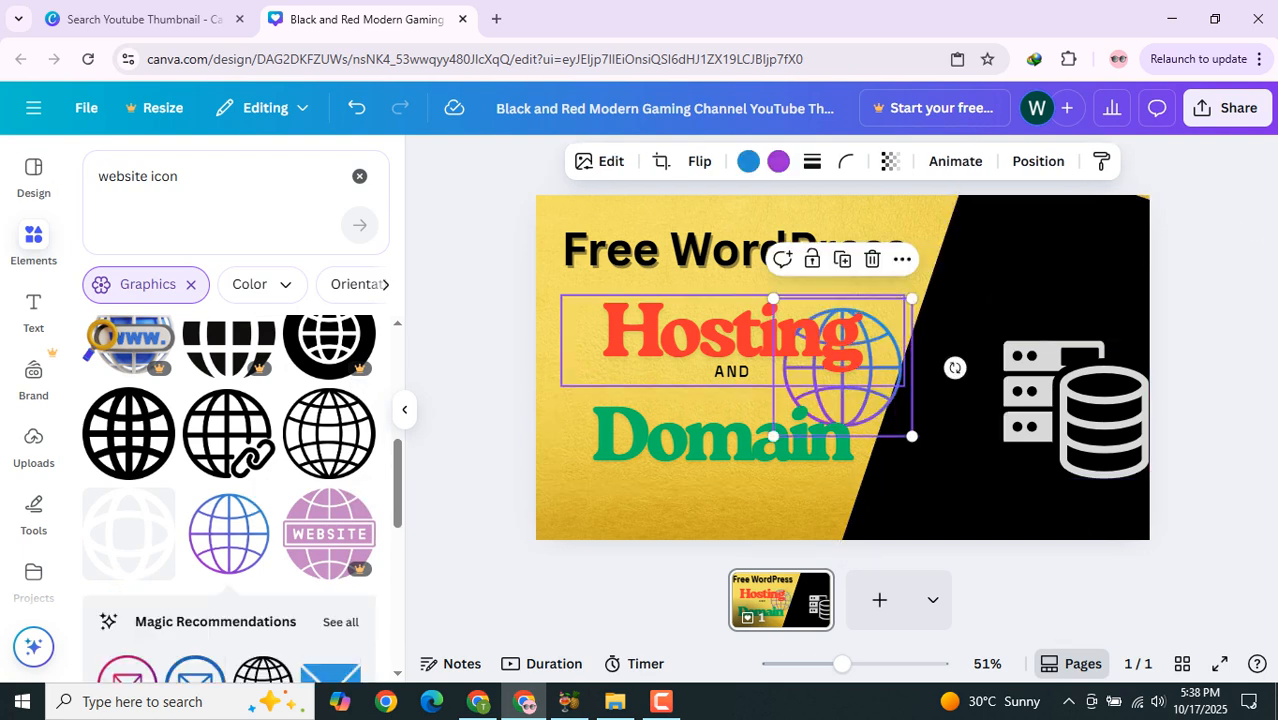
# Step: Move the globe graphic to the top right corner and shift the server graphic lower on the black side
pyautogui.moveTo(843, 367); pyautogui.dragTo(1050, 274)
pyautogui.moveTo(1076, 409); pyautogui.dragTo(1063, 445)
pyautogui.click(1065, 270)
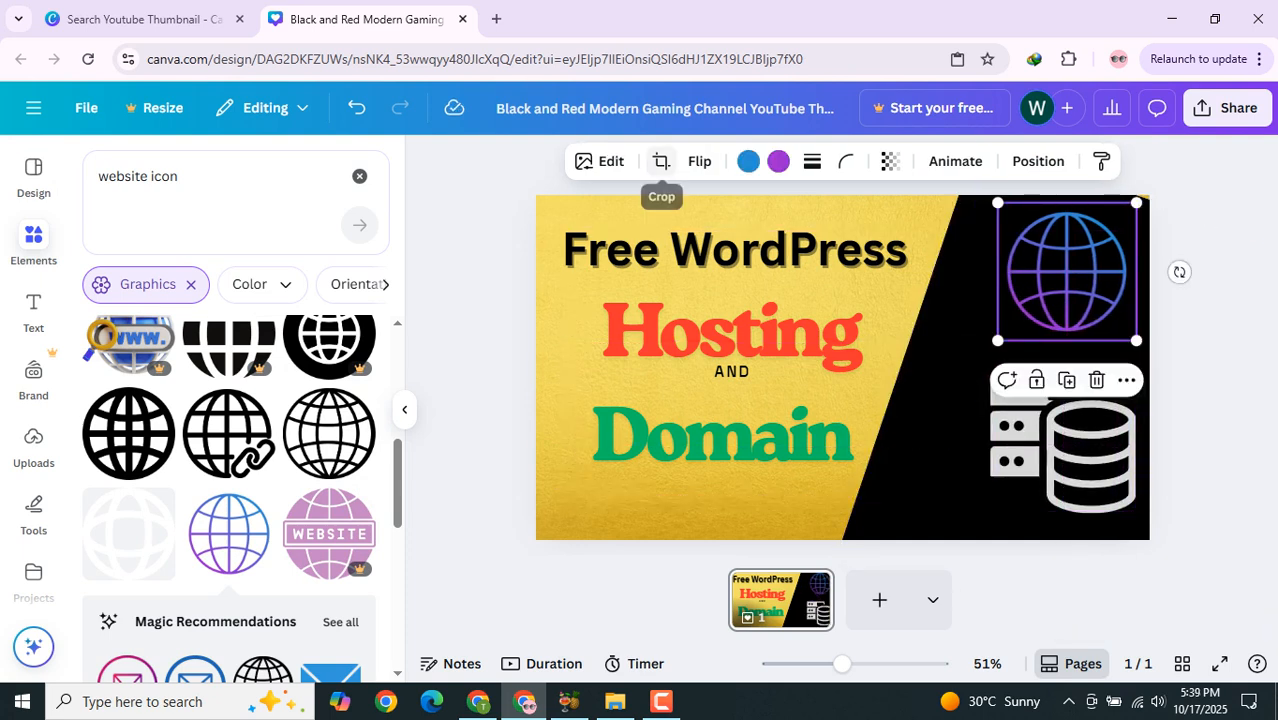
# Step: Recolour the globe's blue part light grey
pyautogui.click(748, 161)
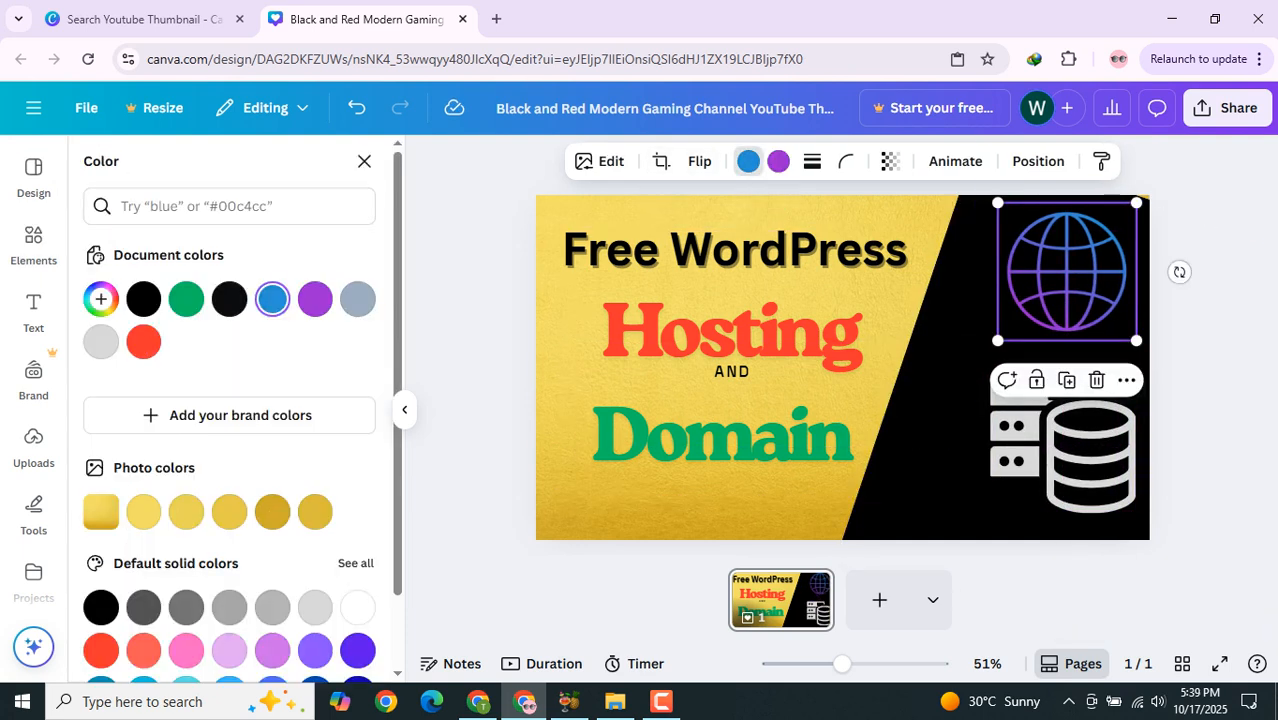
pyautogui.click(315, 607)
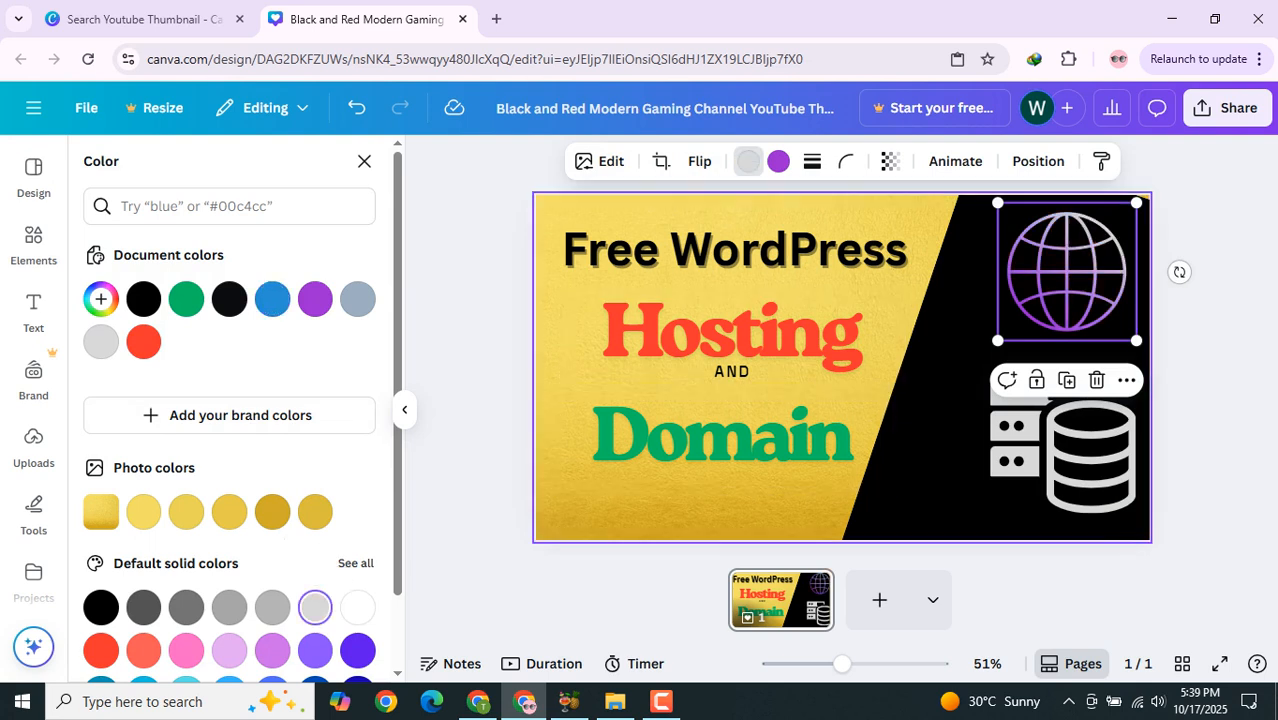
pyautogui.click(1205, 345)
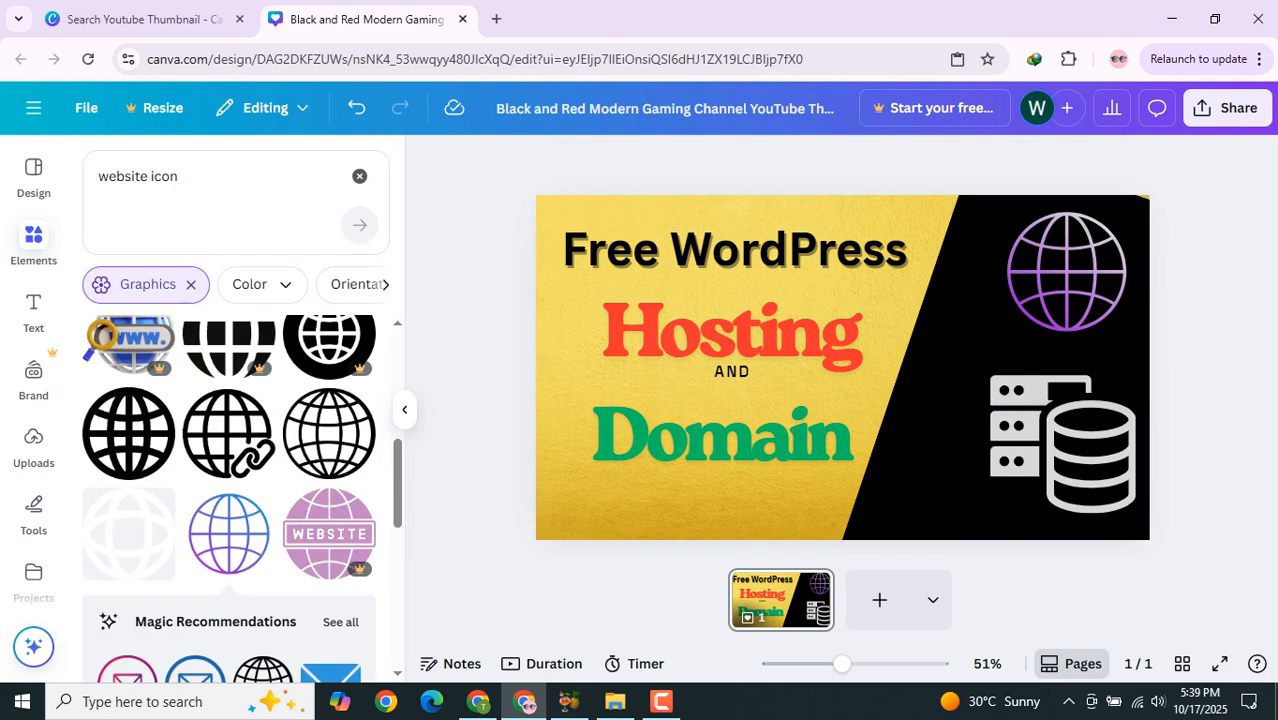
# Step: Nudge the server graphic down and move the globe slightly lower so both sit stacked on the black side
pyautogui.moveTo(1067, 272); pyautogui.dragTo(1063, 272)
pyautogui.moveTo(1063, 448)
pyautogui.mouseDown()
pyautogui.moveTo(1043, 469)
pyautogui.moveTo(1063, 464)
pyautogui.mouseUp()
pyautogui.moveTo(1059, 272); pyautogui.dragTo(1080, 309)
# Step: Search the elements for 100 free
pyautogui.click(178, 176)
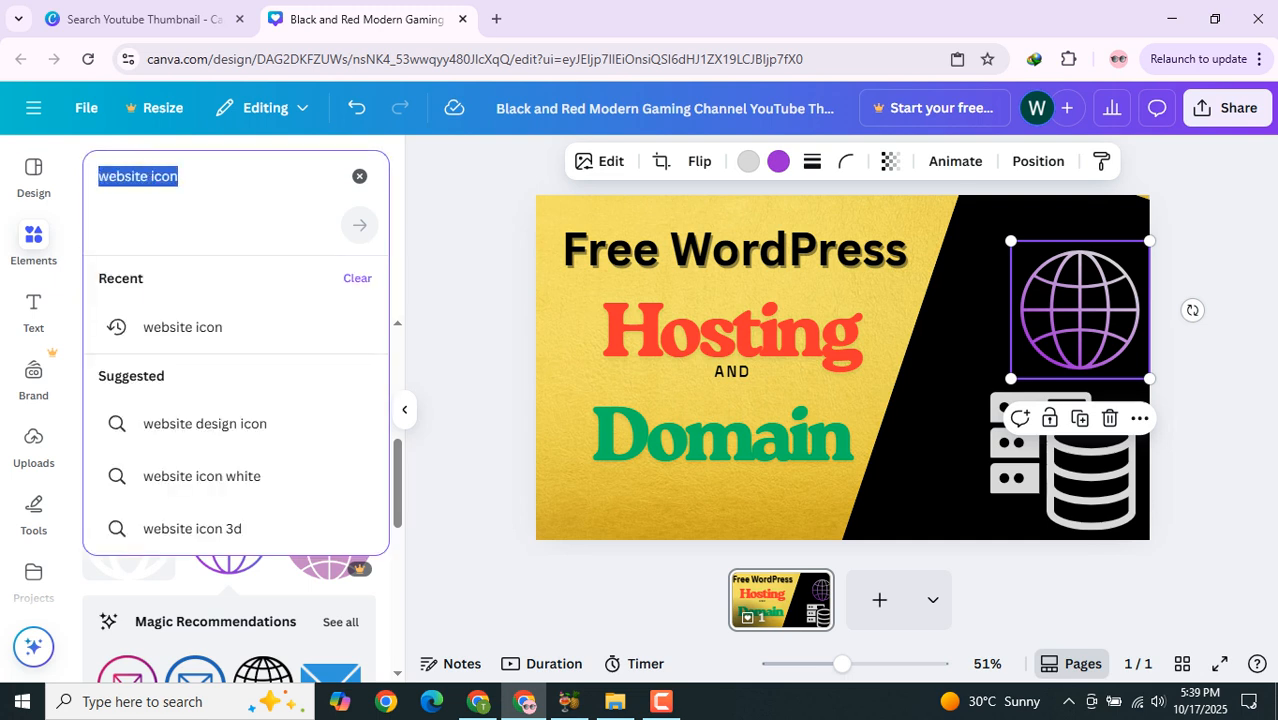
pyautogui.write('100')
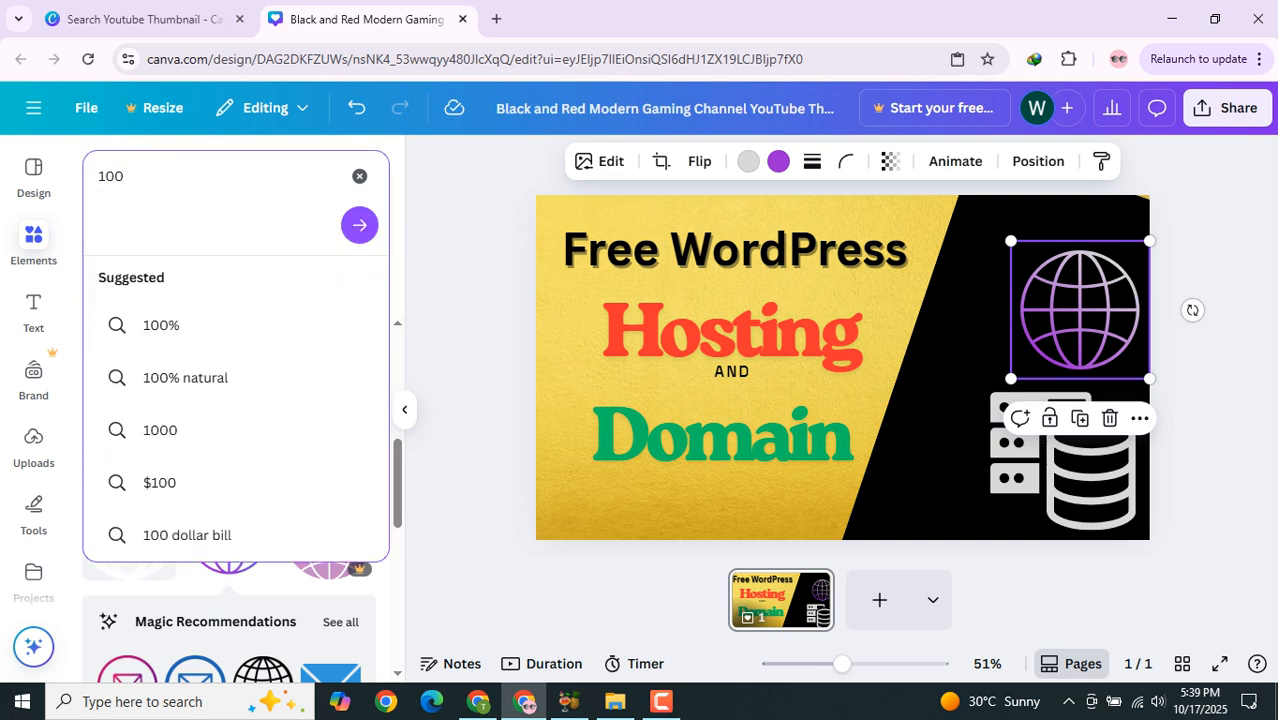
pyautogui.press('Down')
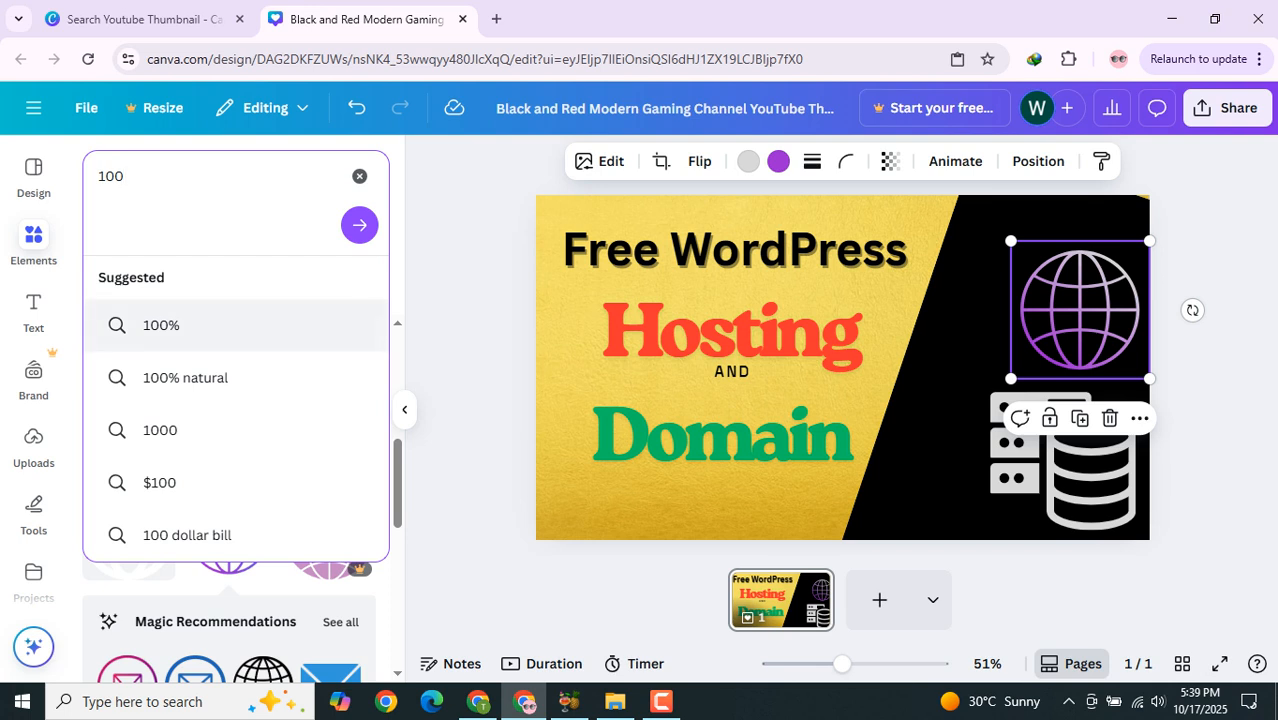
pyautogui.press('Down')
pyautogui.press('Down')
pyautogui.press('Up')
pyautogui.write('free')
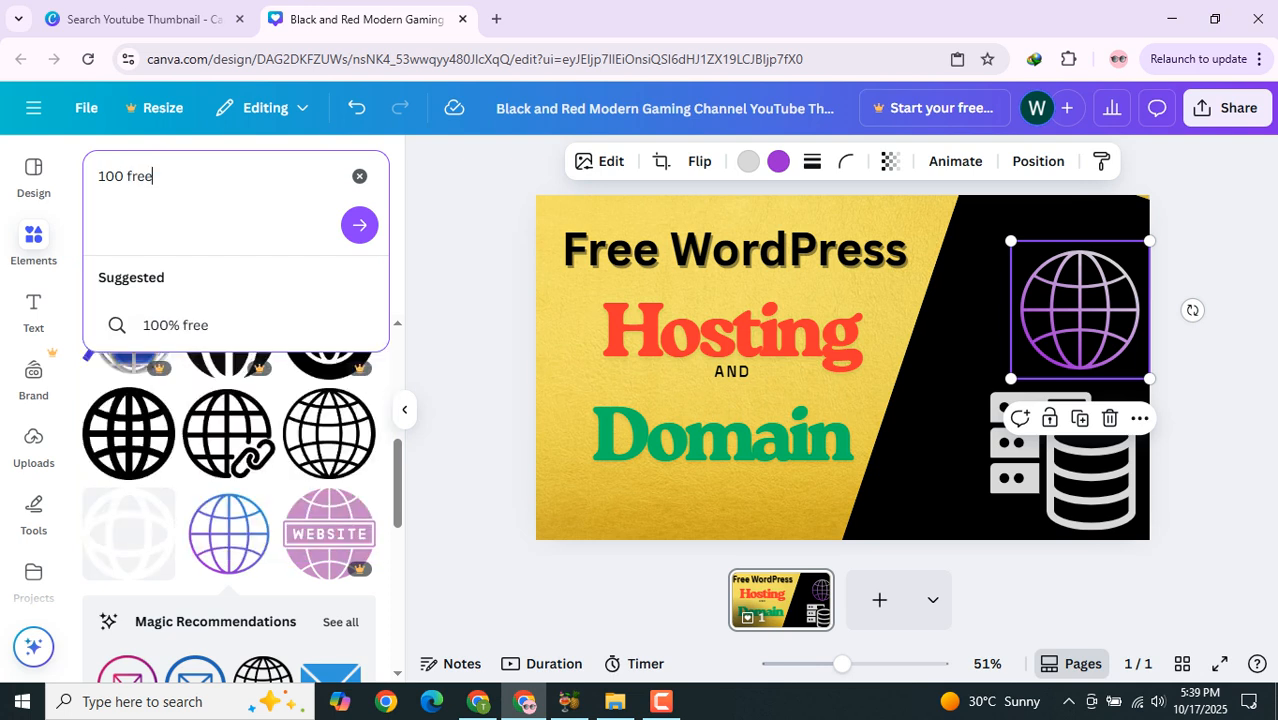
pyautogui.press('Return')
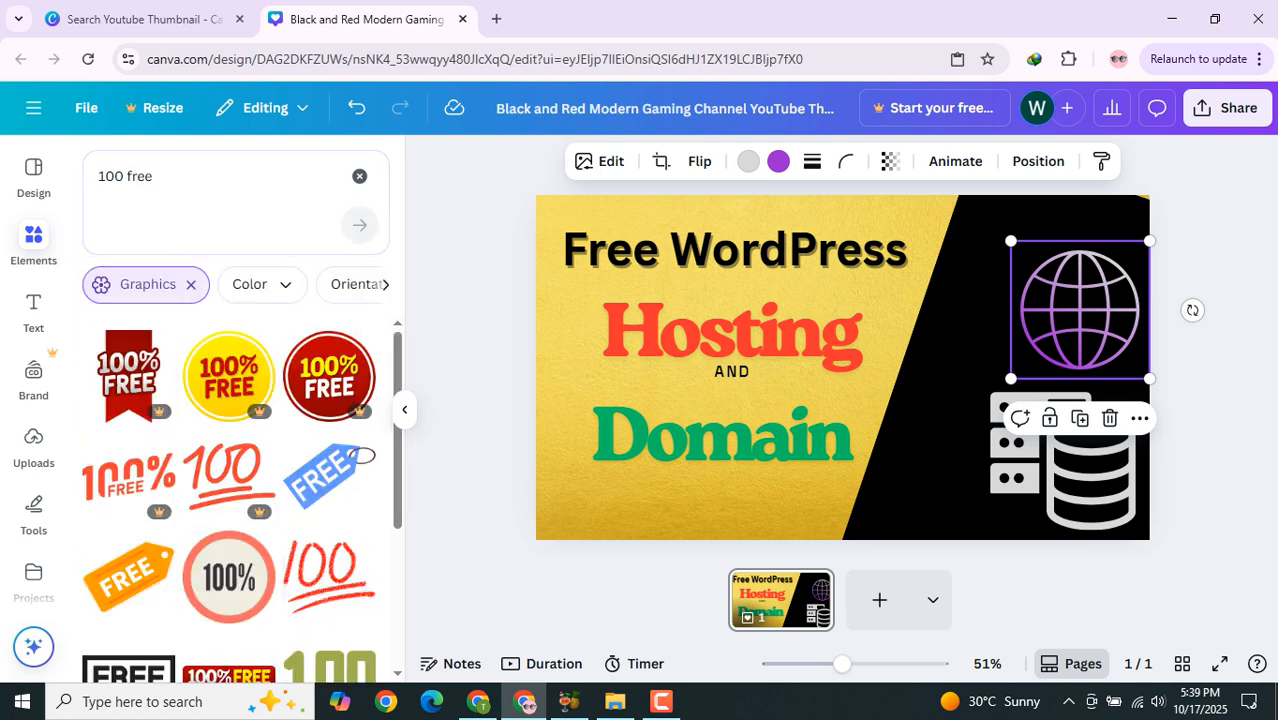
# Step: Browse the 100 free graphics results and add the blue FREE tag graphic
pyautogui.scroll(-3, 330, 480)
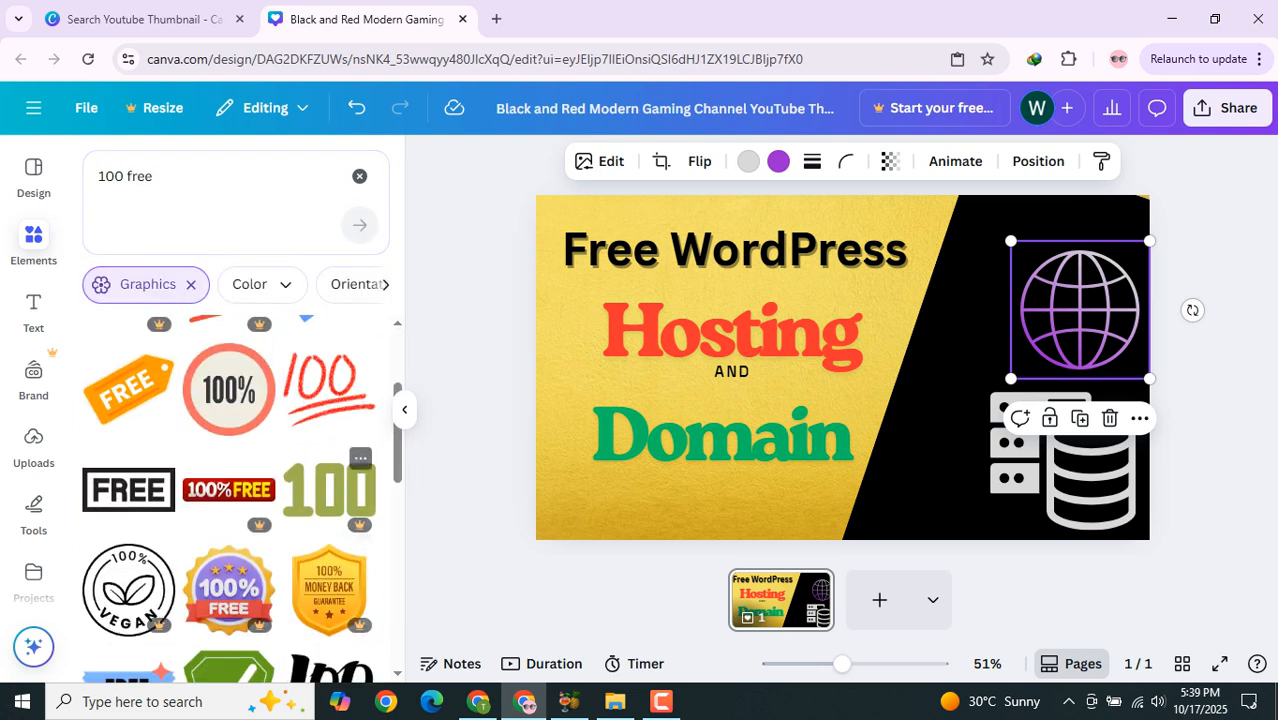
pyautogui.scroll(-1, 330, 470)
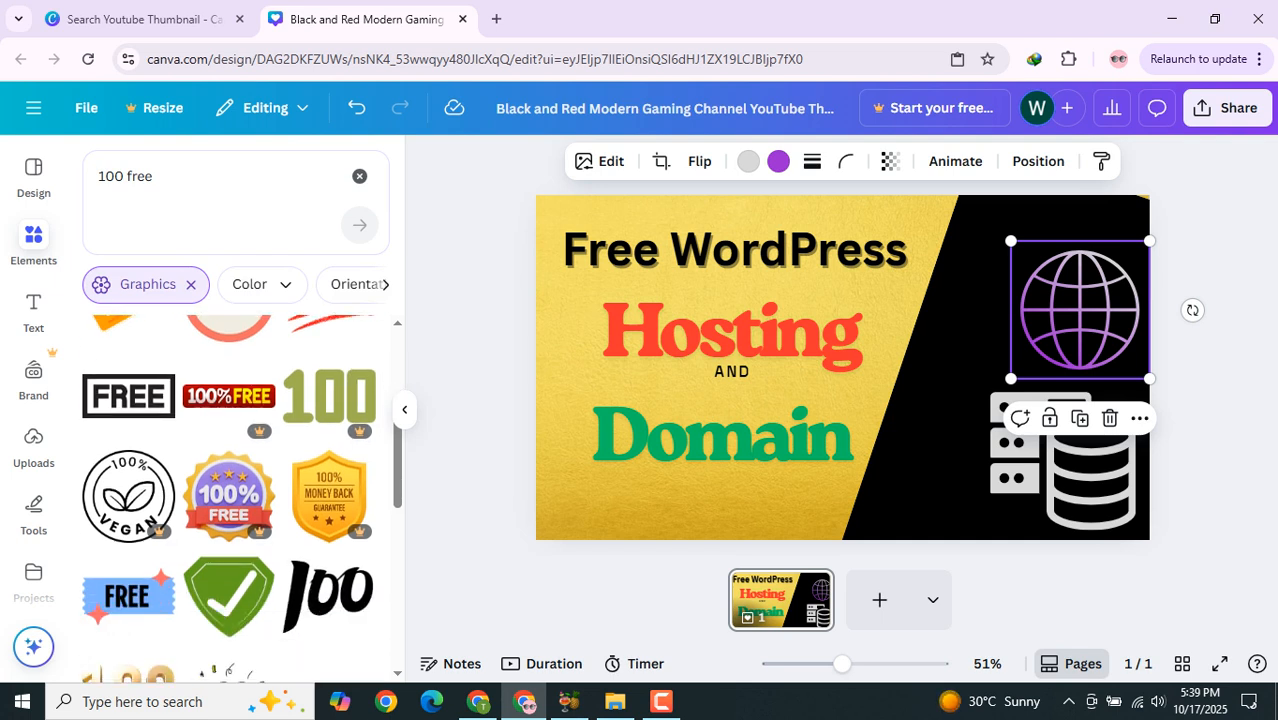
pyautogui.scroll(-3, 330, 400)
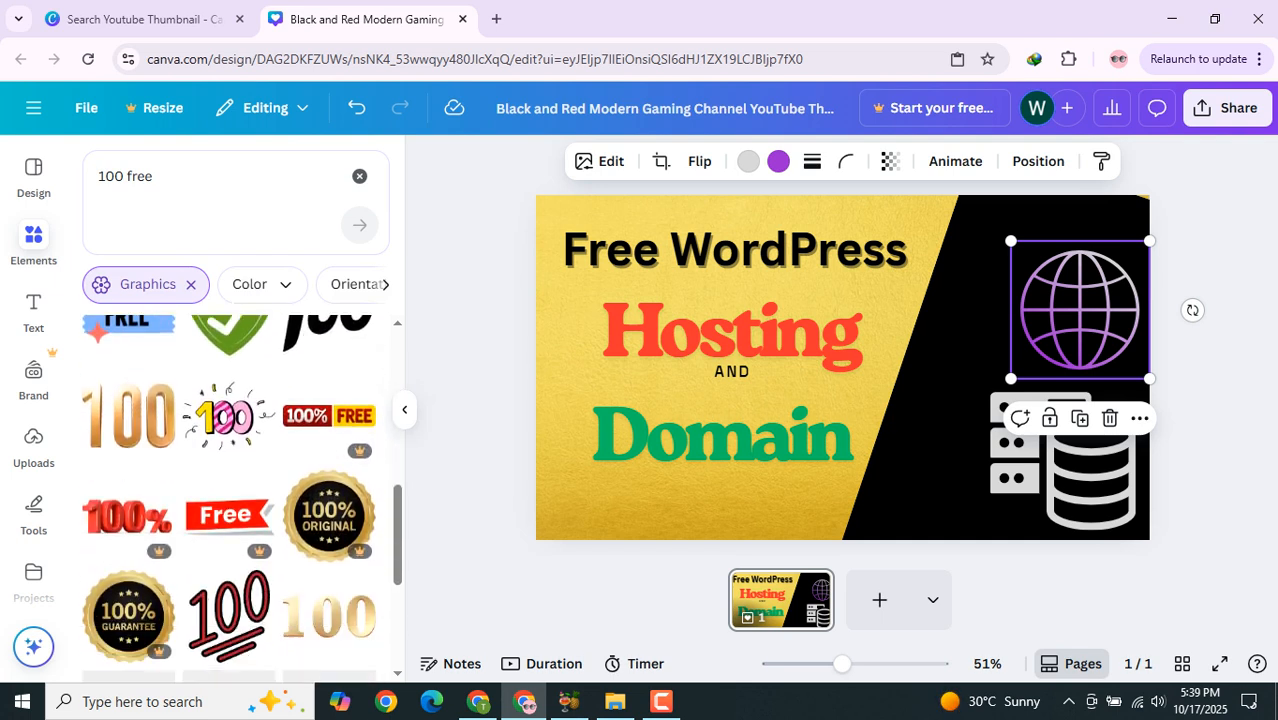
pyautogui.click(661, 702)
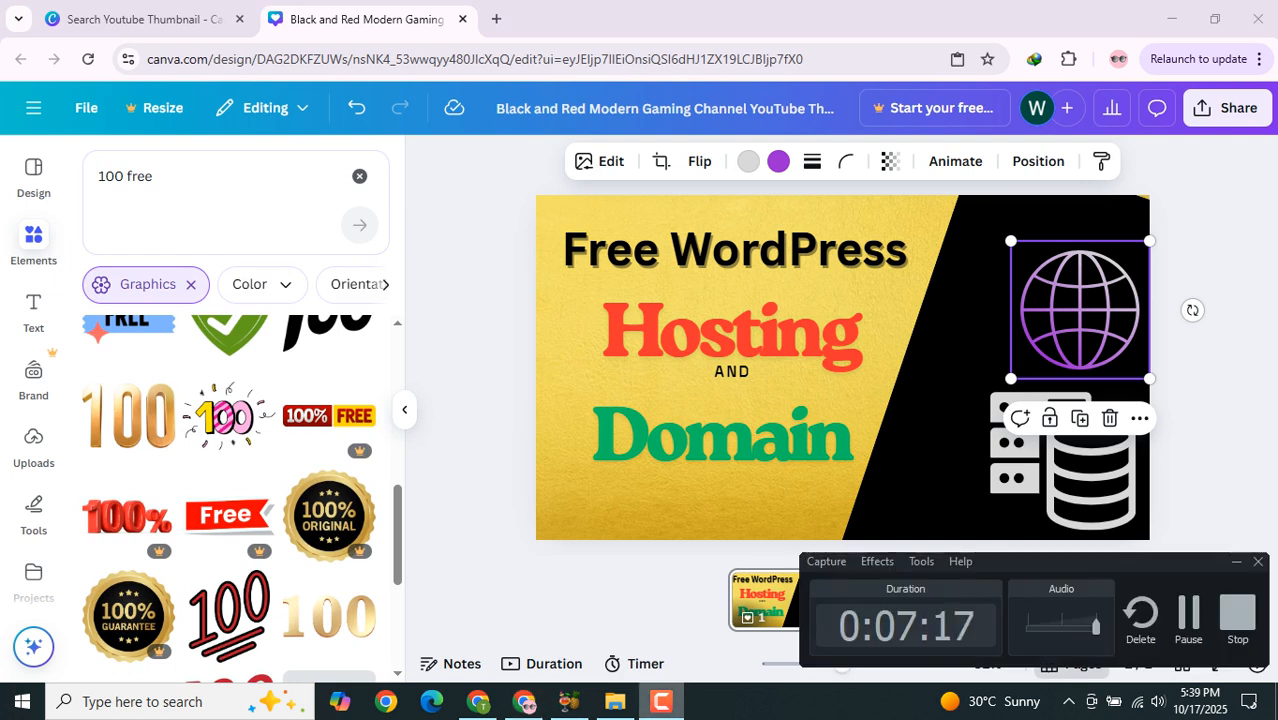
pyautogui.scroll(-2, 258, 400)
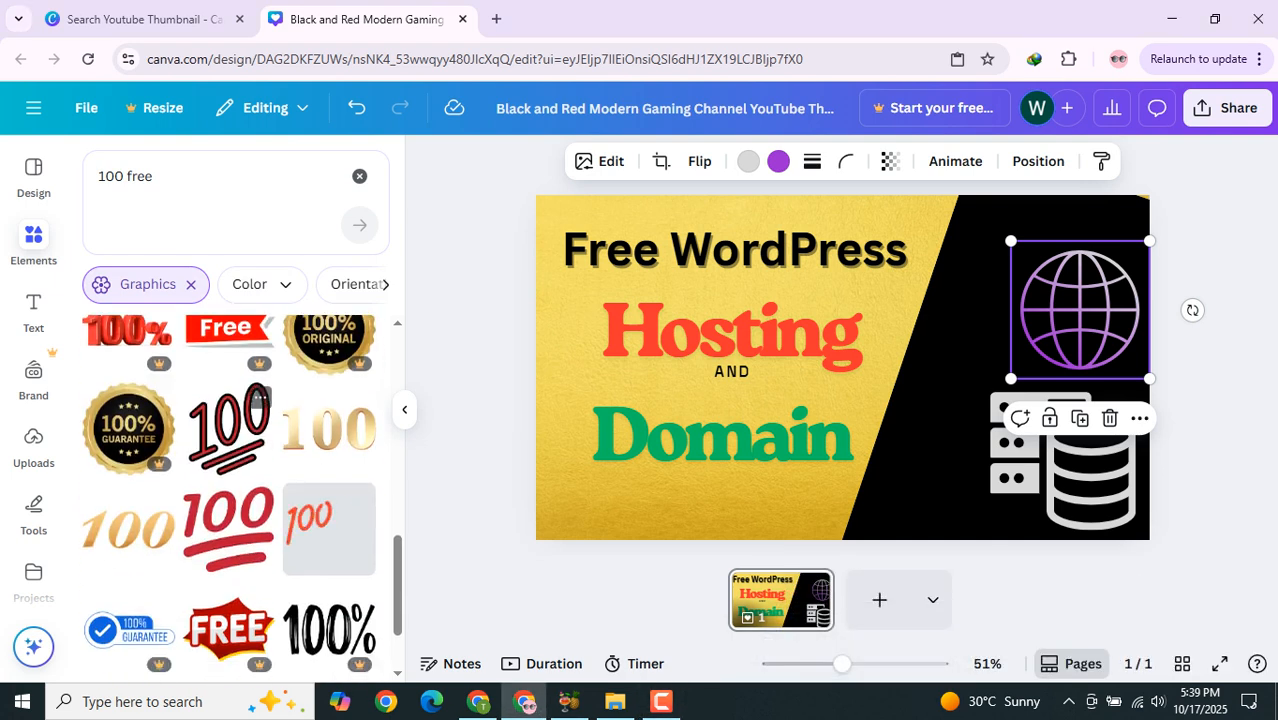
pyautogui.scroll(-1, 240, 490)
pyautogui.scroll(-2, 240, 490)
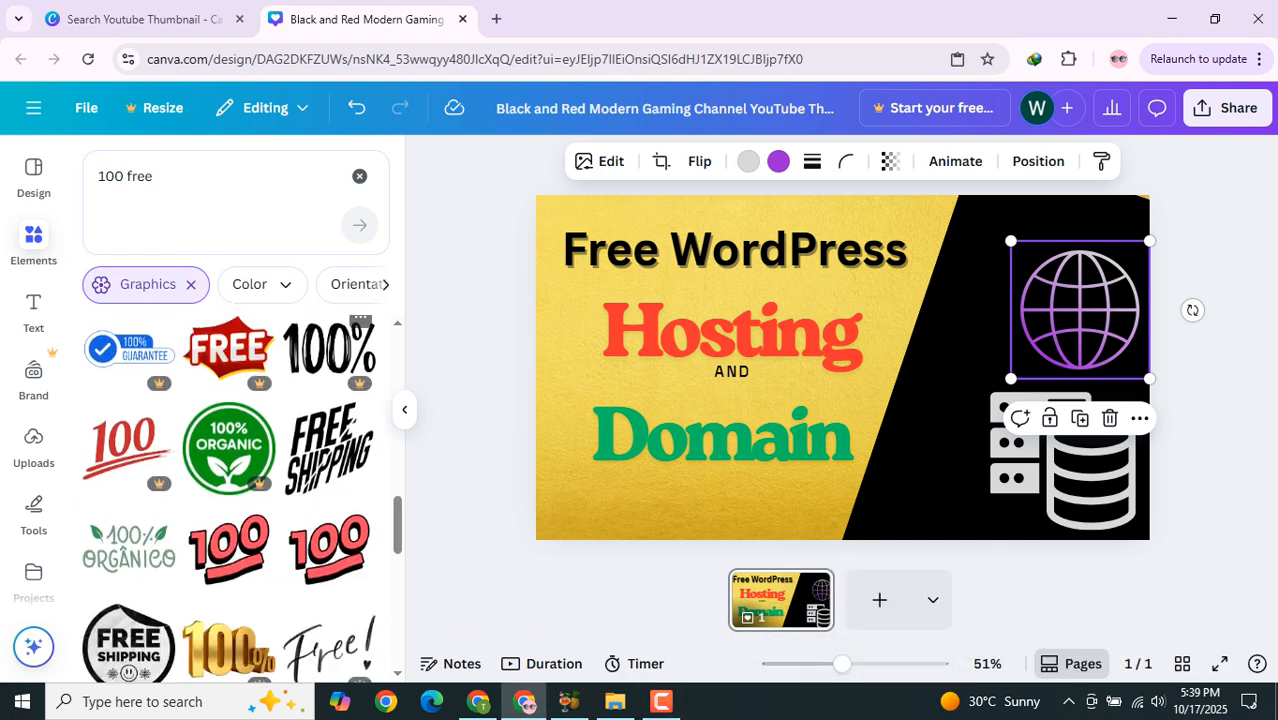
pyautogui.scroll(-2, 229, 500)
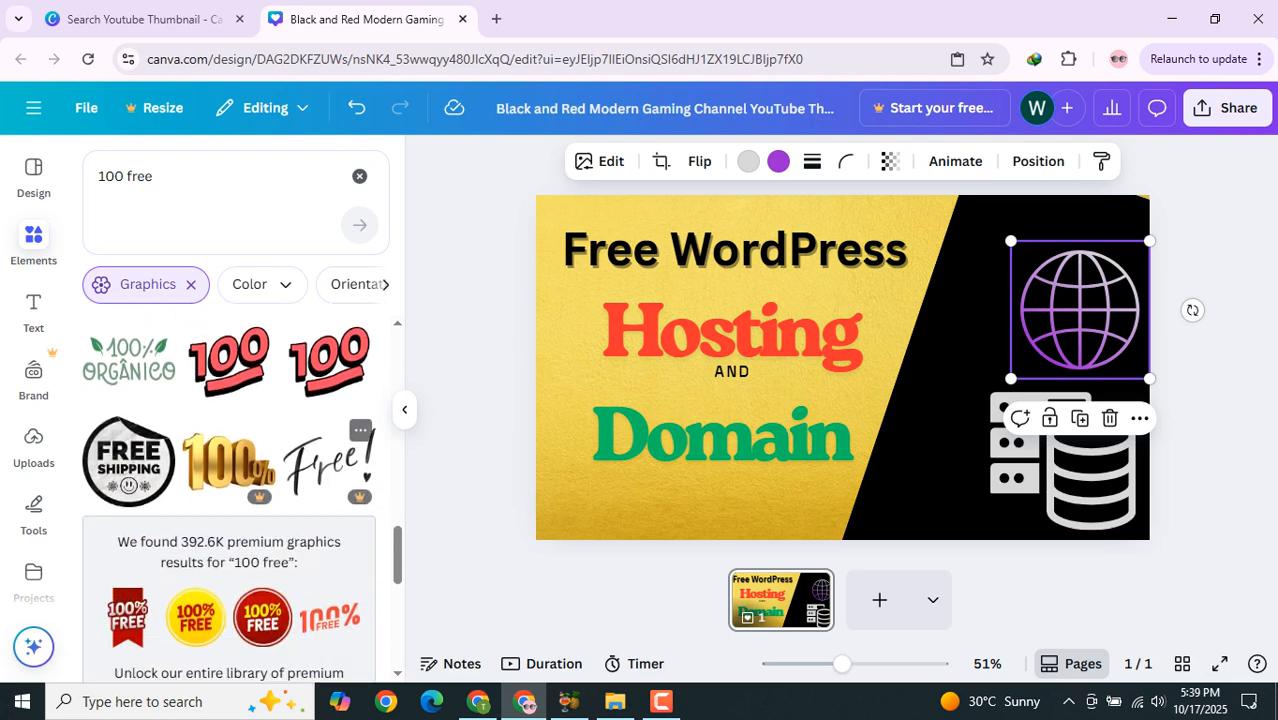
pyautogui.scroll(-1, 229, 500)
pyautogui.scroll(13, 229, 405)
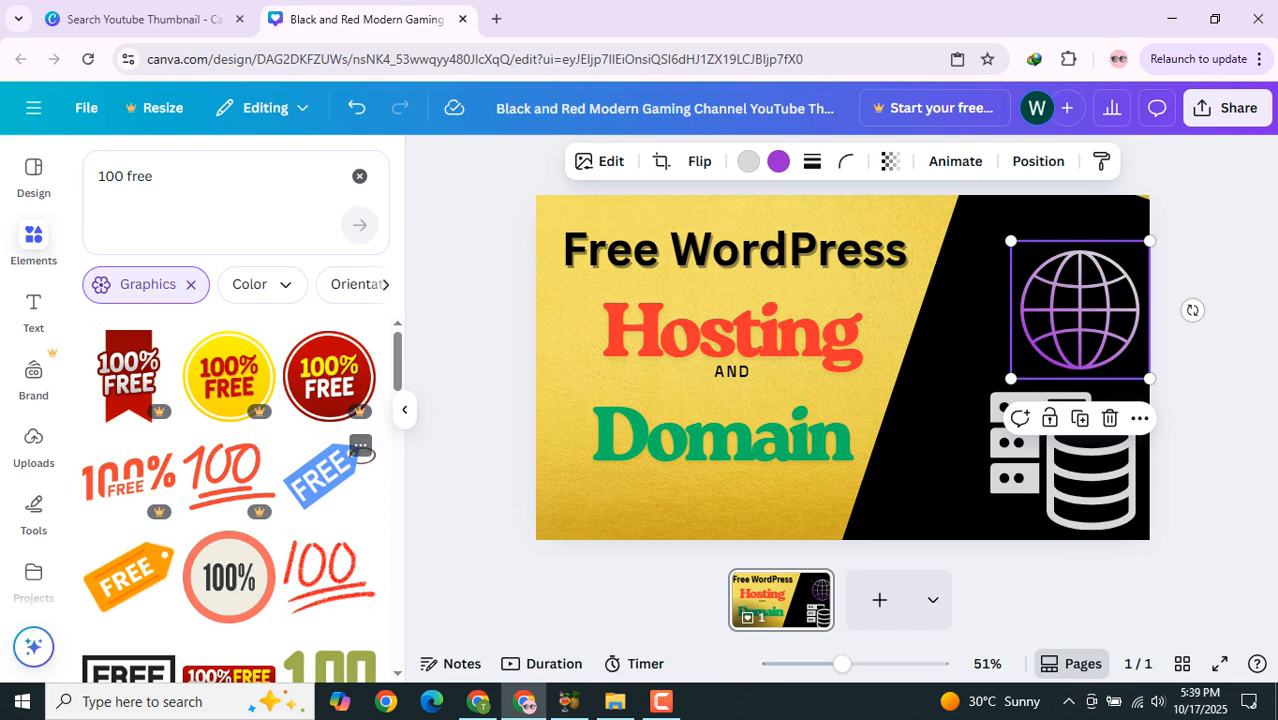
pyautogui.click(322, 475)
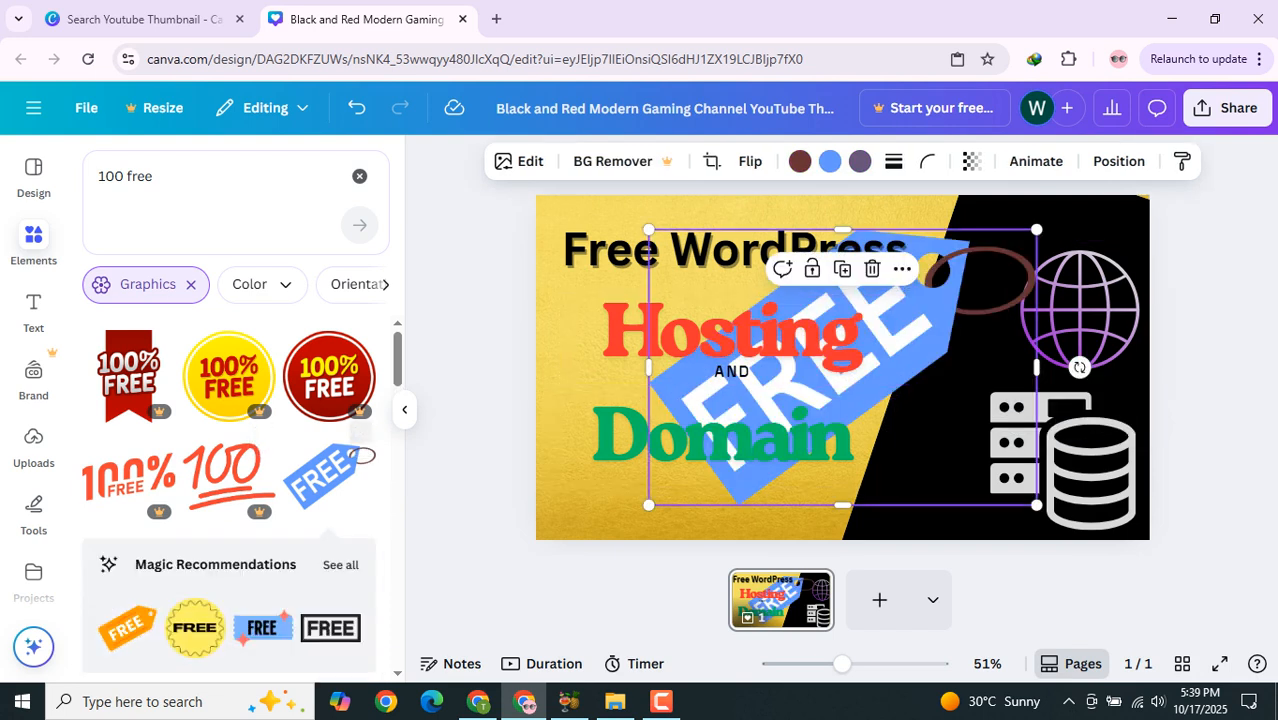
# Step: Add the black brush-style 100 graphic and move it to the lower left corner of the thumbnail
pyautogui.scroll(-2, 229, 500)
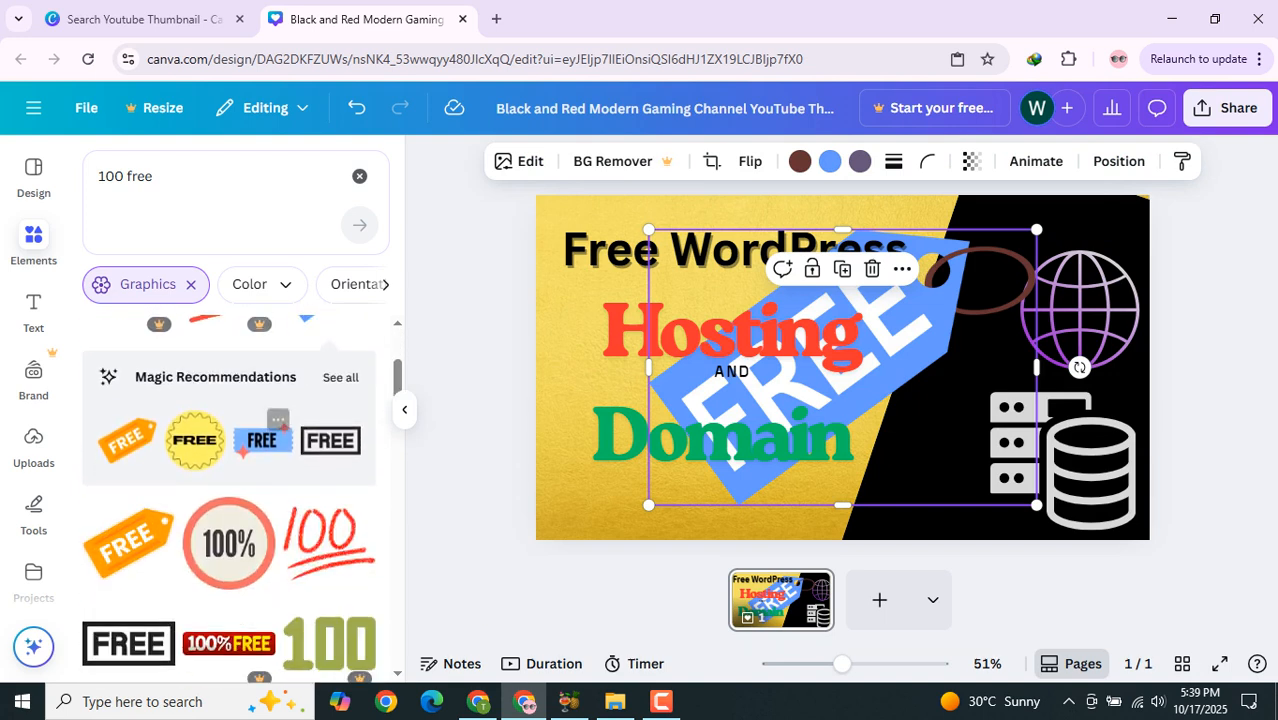
pyautogui.scroll(-1, 229, 500)
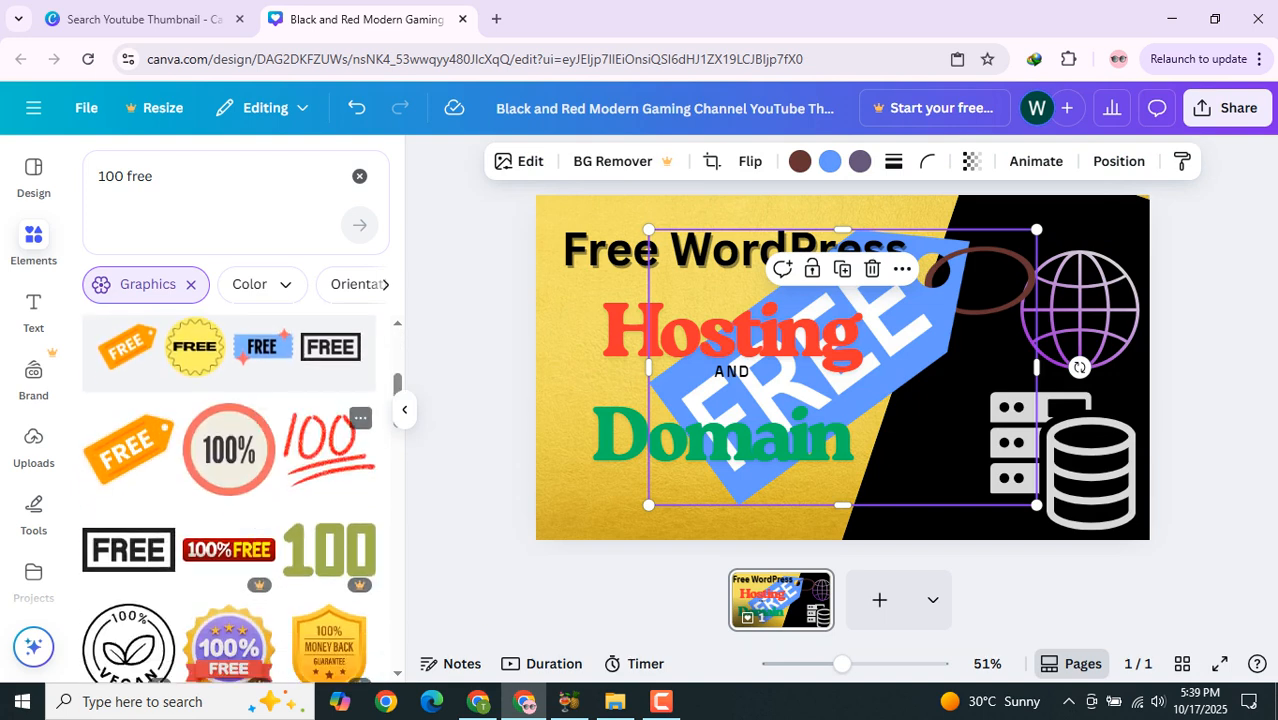
pyautogui.scroll(-2, 229, 460)
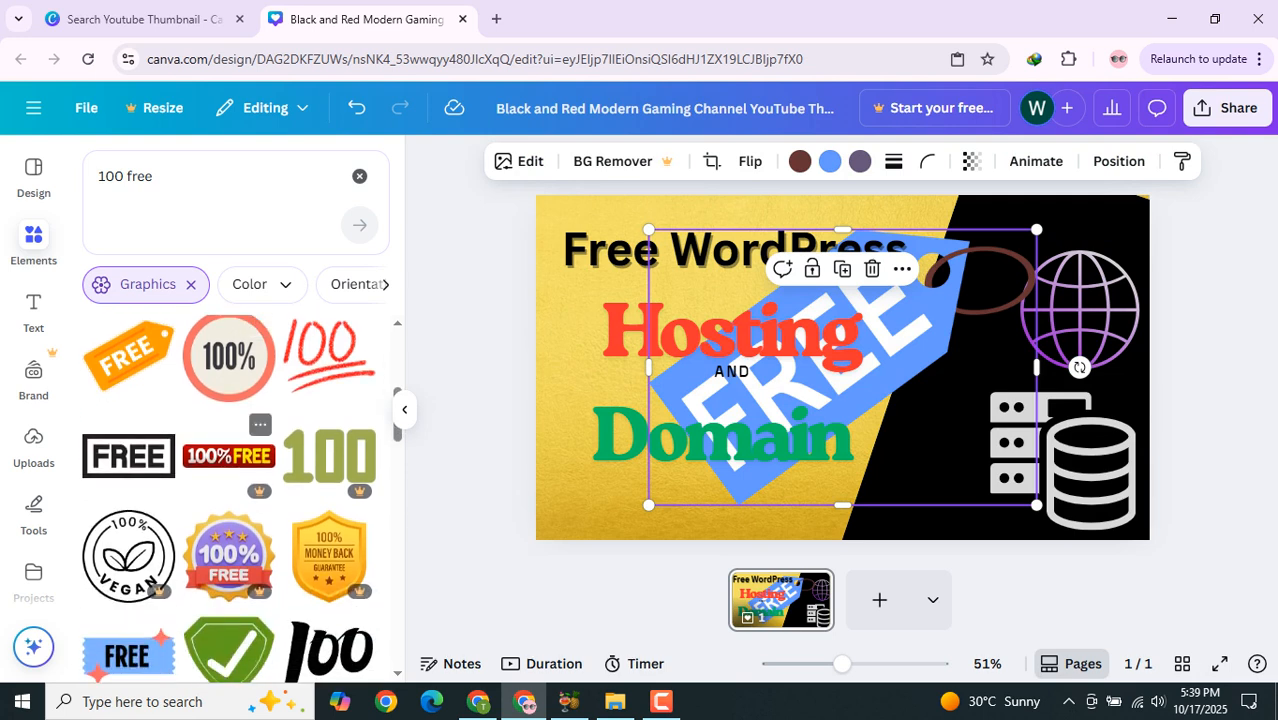
pyautogui.scroll(-1, 229, 460)
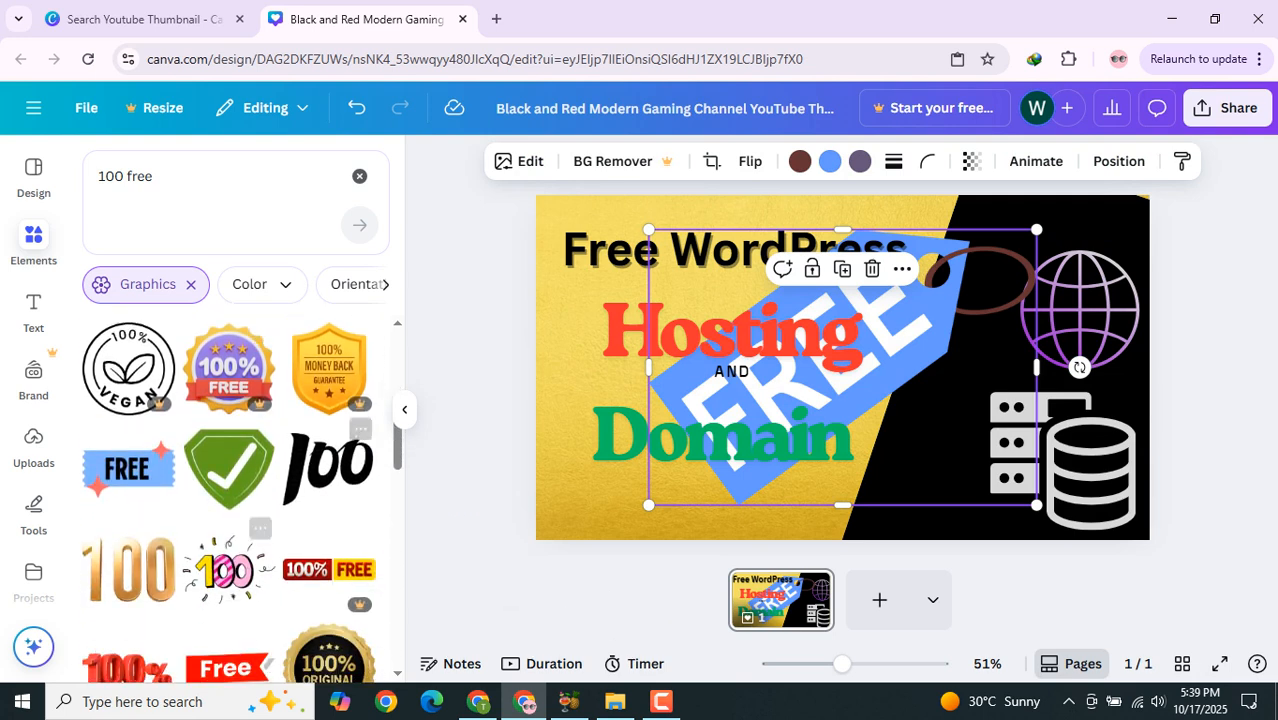
pyautogui.click(328, 465)
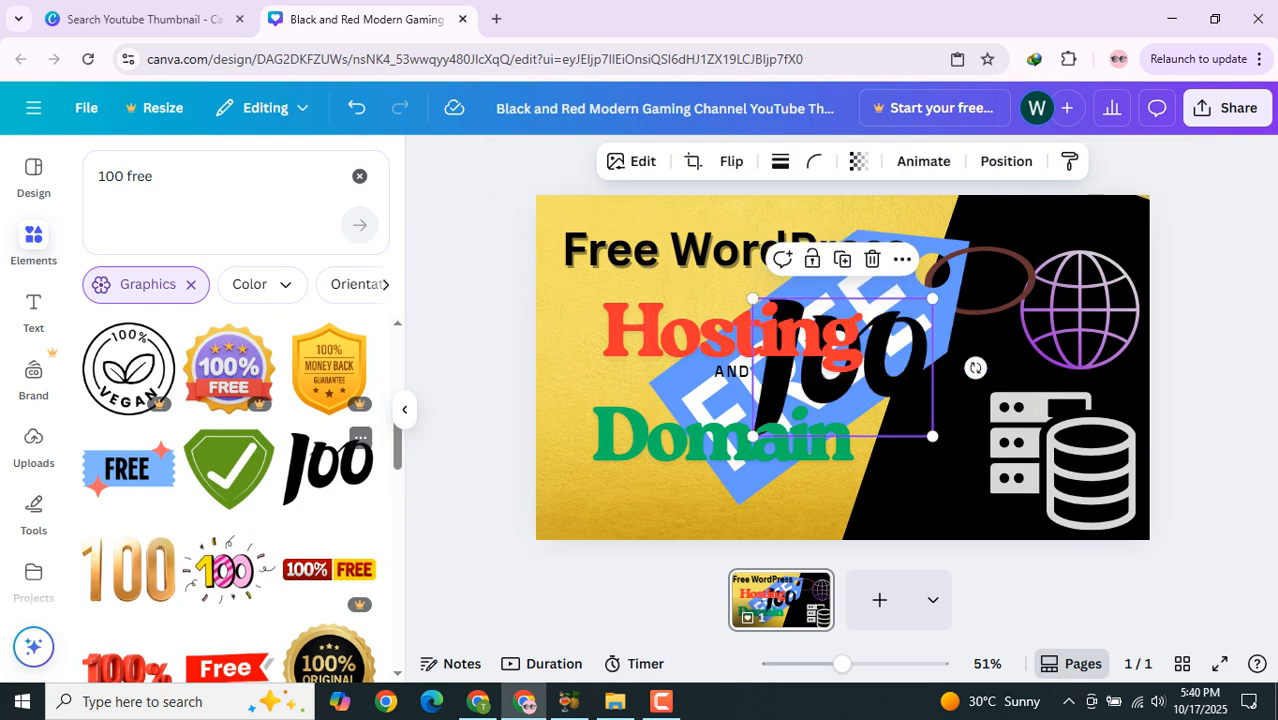
pyautogui.moveTo(842, 367); pyautogui.dragTo(633, 499)
# Step: Shrink the blue FREE tag and place it in the top right corner above the globe
pyautogui.click(648, 233)
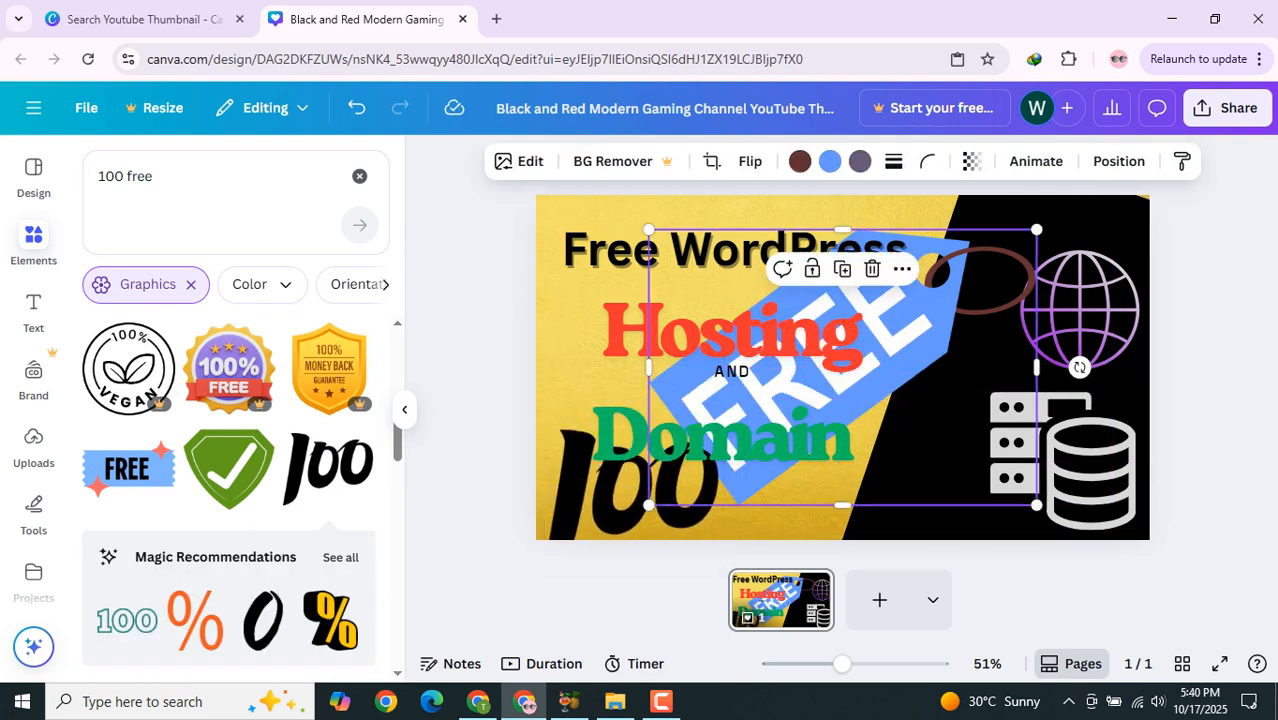
pyautogui.moveTo(648, 232); pyautogui.dragTo(904, 412)
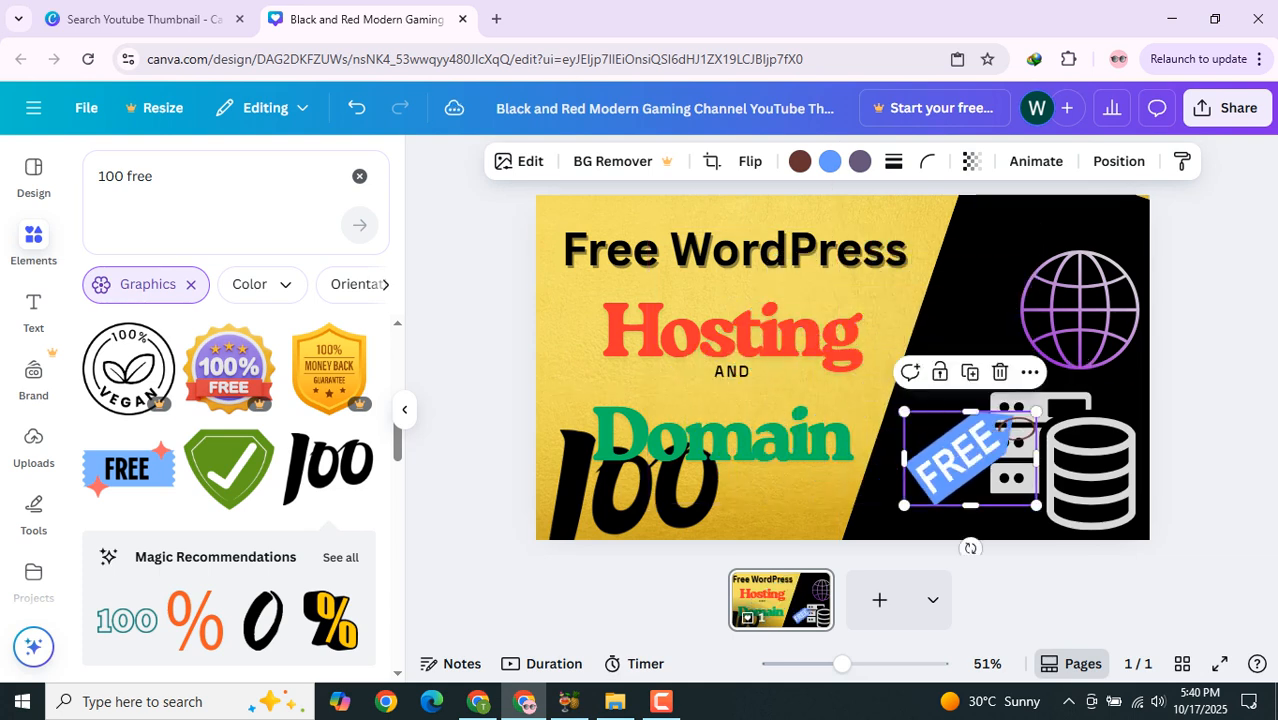
pyautogui.moveTo(970, 457); pyautogui.dragTo(1002, 248)
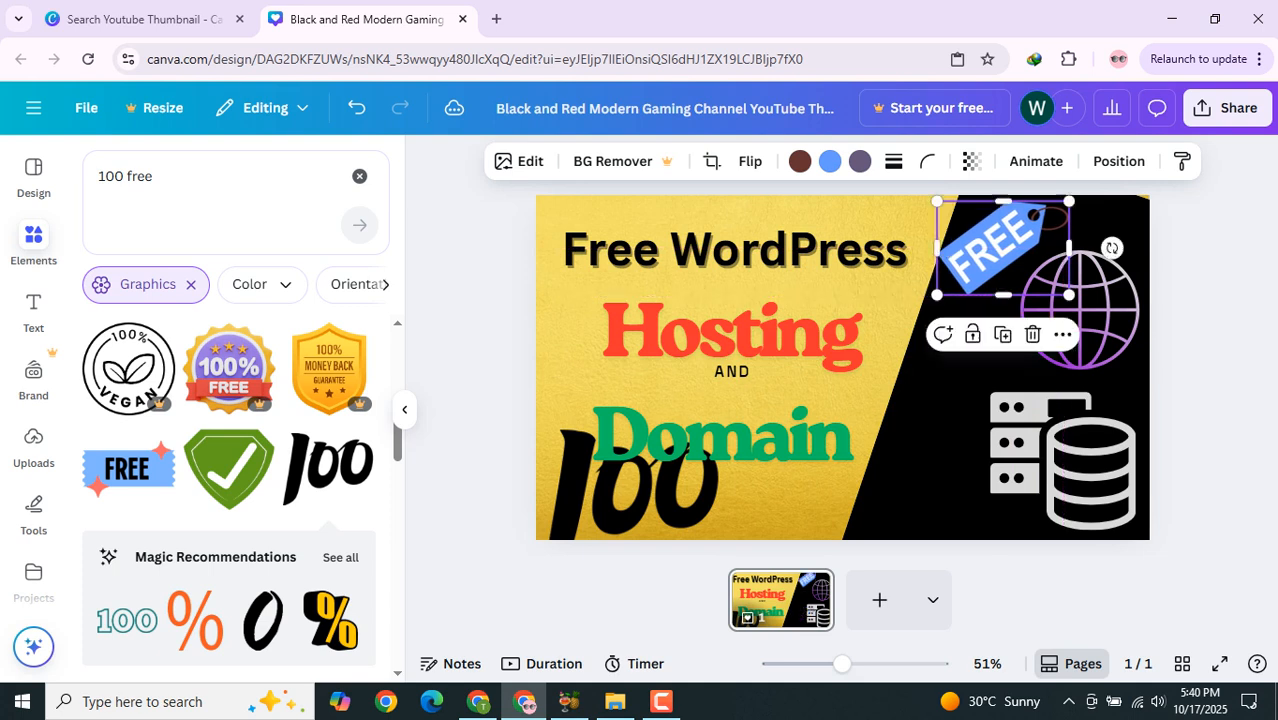
pyautogui.moveTo(937, 201); pyautogui.dragTo(1001, 240)
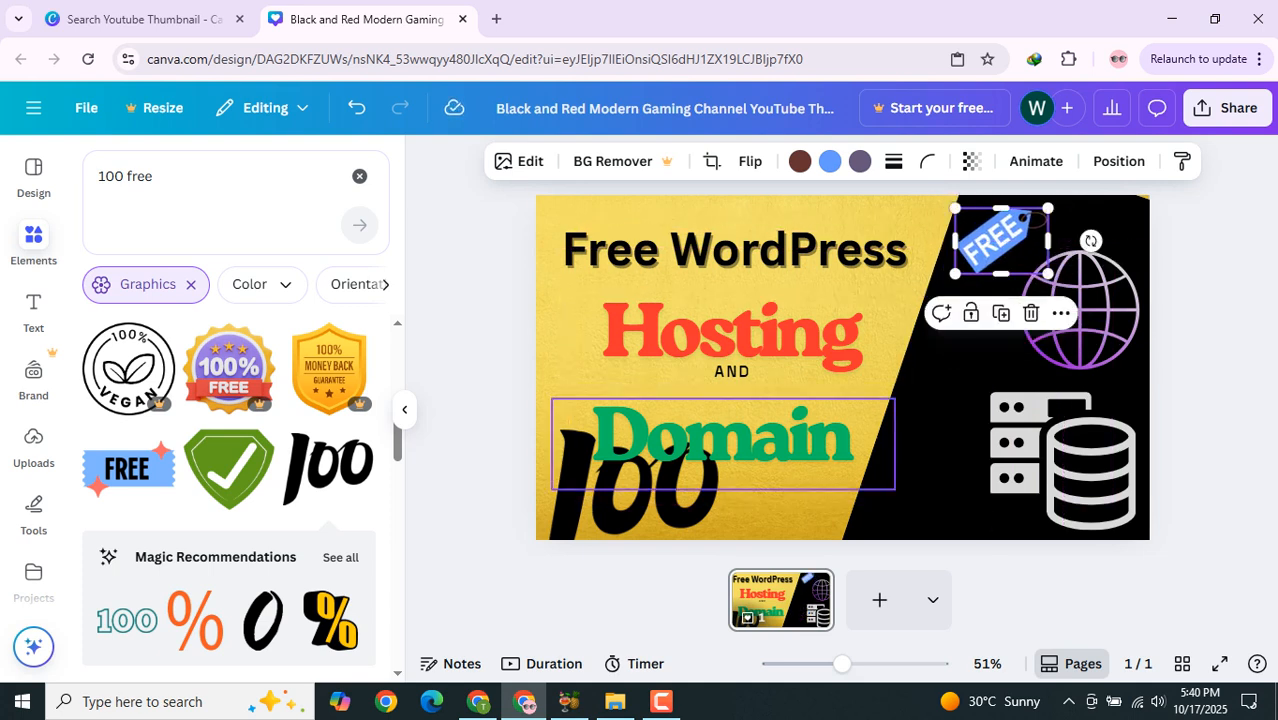
pyautogui.click(700, 445)
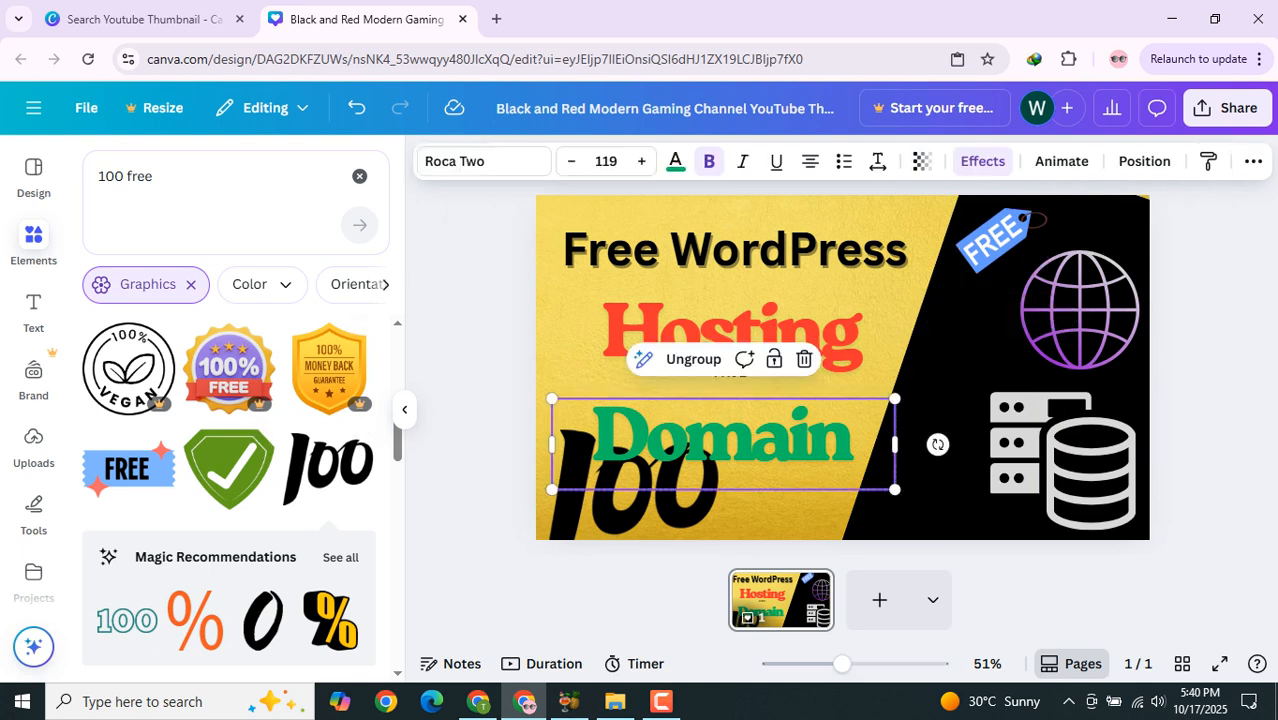
# Step: Nudge and slightly enlarge the blue FREE tag in the top right corner
pyautogui.moveTo(1001, 241); pyautogui.dragTo(999, 241)
pyautogui.moveTo(950, 195); pyautogui.dragTo(958, 203)
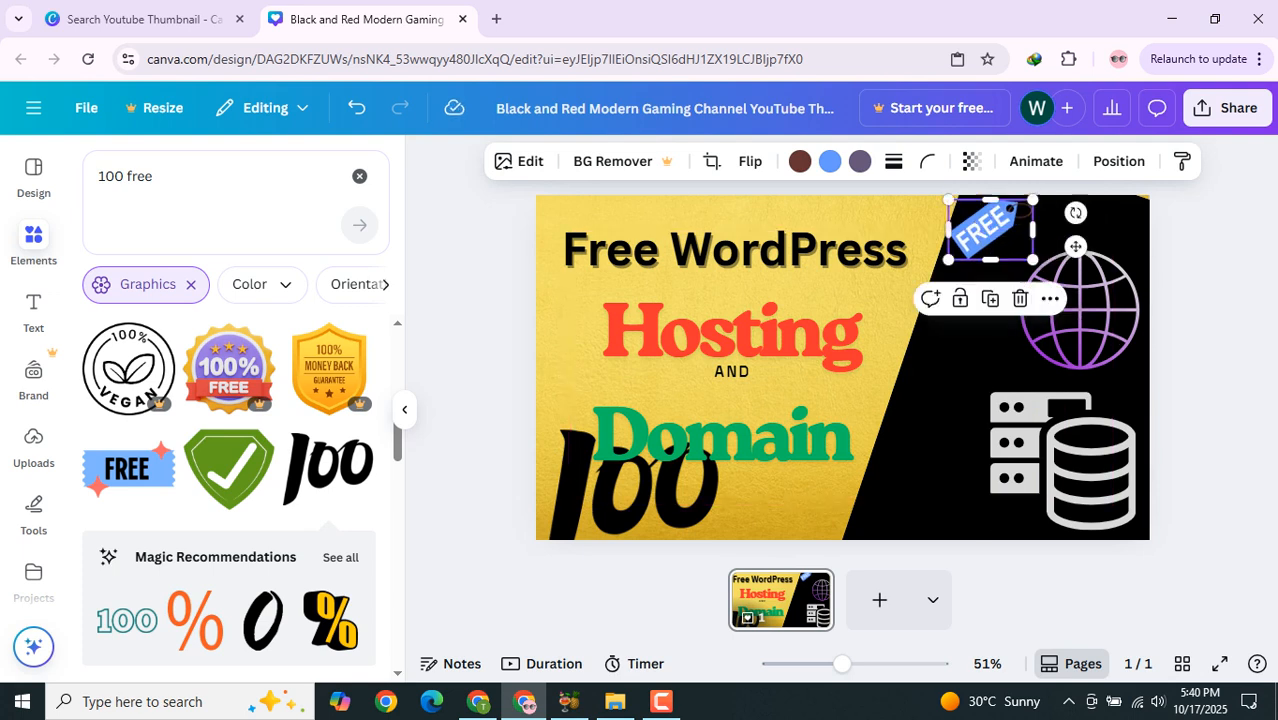
# Step: Move the black 100 graphic up beside the Hosting text and recolor it red
pyautogui.moveTo(695, 462); pyautogui.dragTo(879, 290)
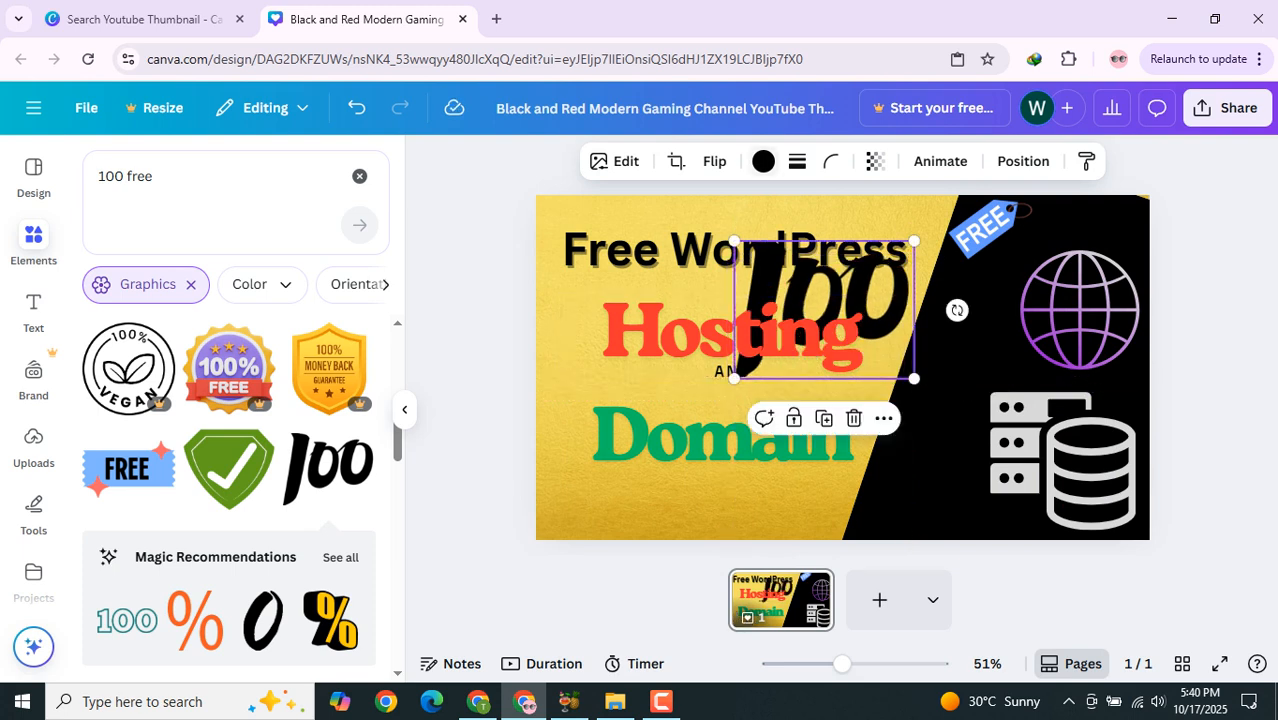
pyautogui.click(763, 161)
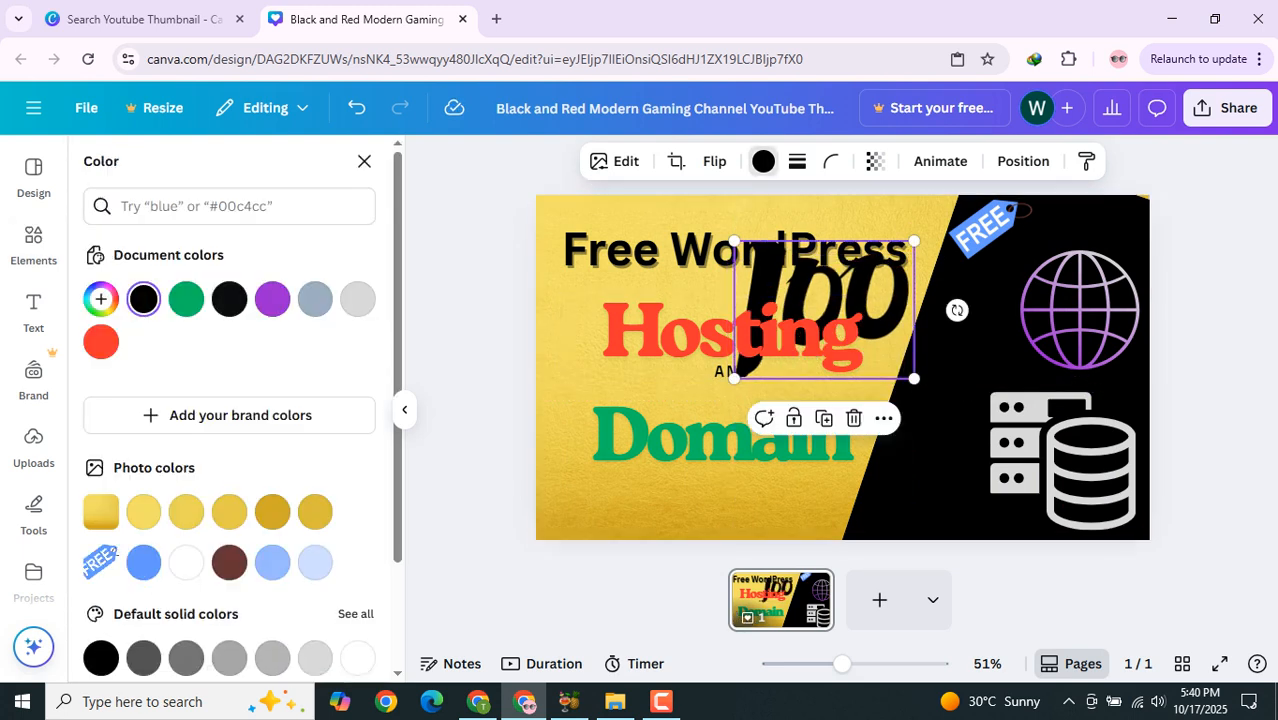
pyautogui.click(100, 342)
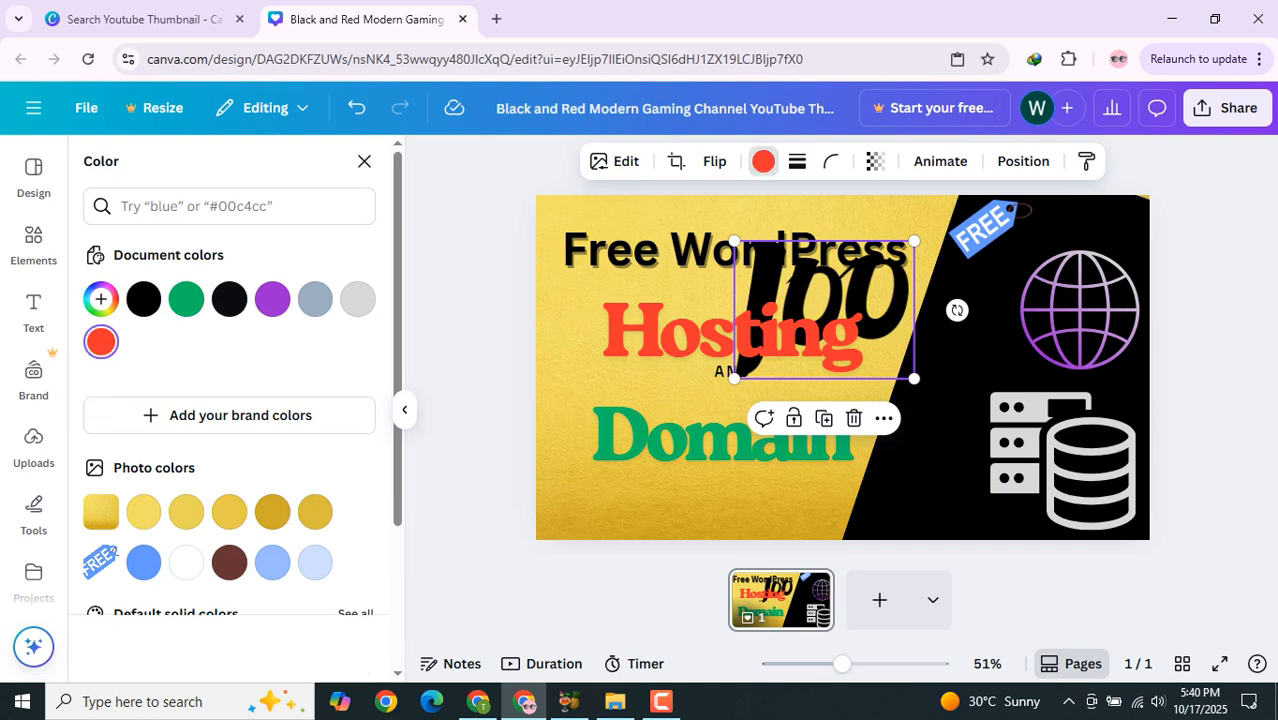
# Step: Arrange the red 100 graphic in the top right corner with the blue FREE tag just to its right
pyautogui.moveTo(800, 288); pyautogui.dragTo(813, 288)
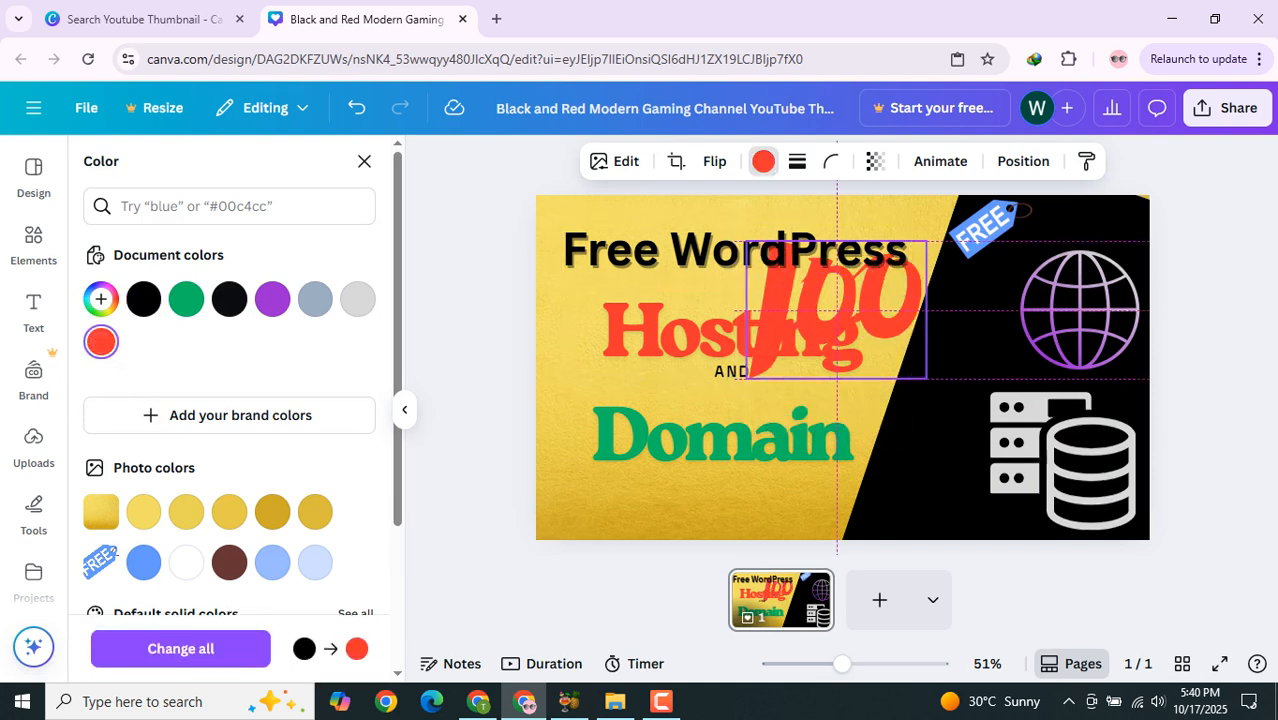
pyautogui.moveTo(747, 242); pyautogui.dragTo(821, 298)
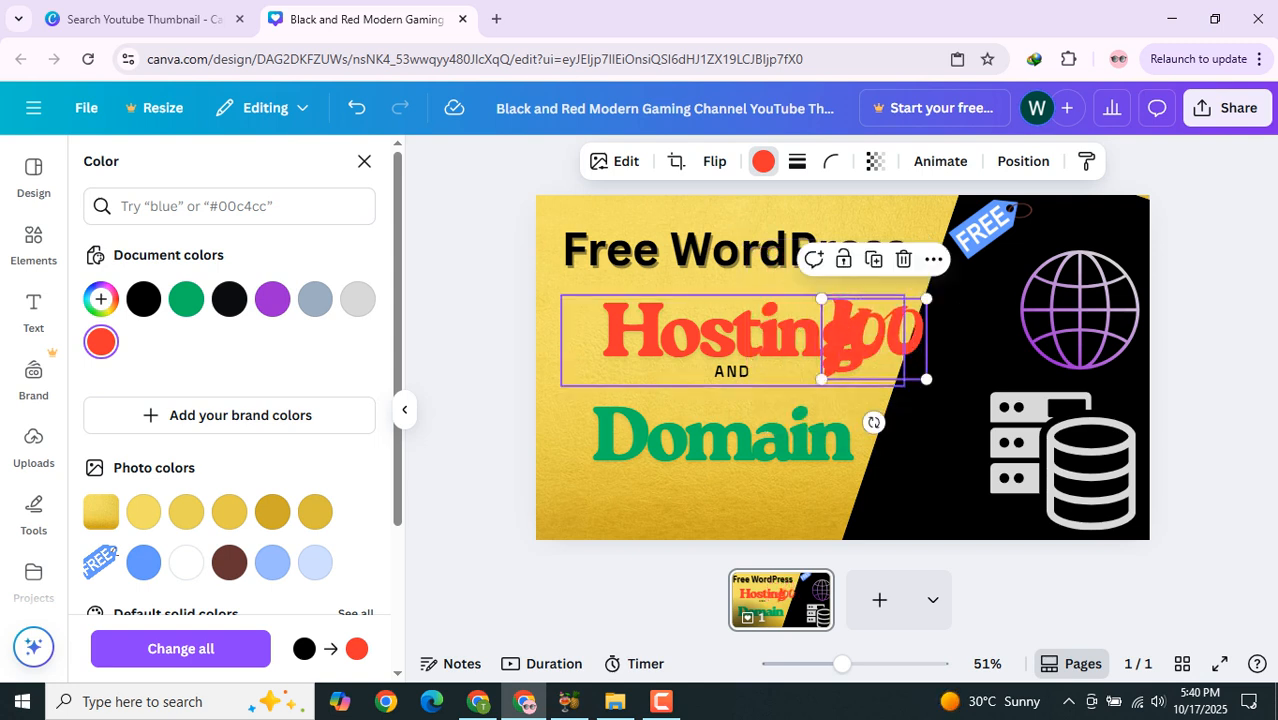
pyautogui.moveTo(873, 340); pyautogui.dragTo(940, 312)
pyautogui.moveTo(988, 228); pyautogui.dragTo(1072, 245)
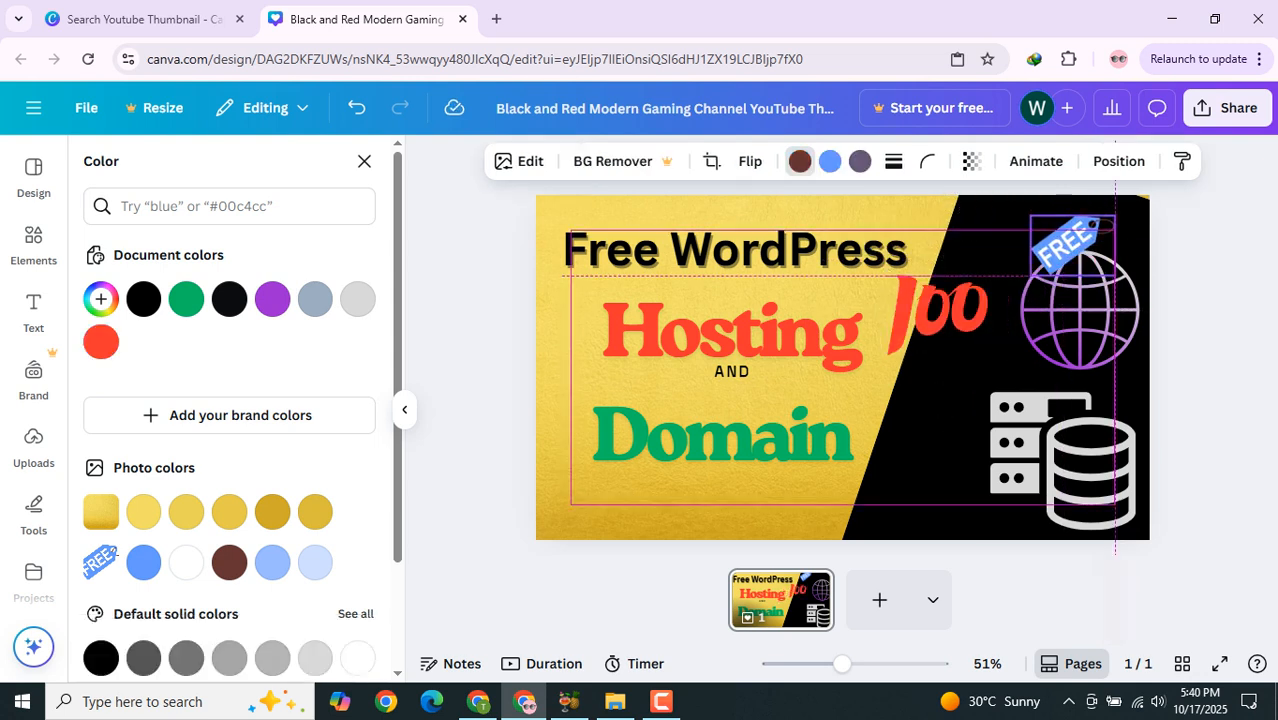
pyautogui.moveTo(940, 310); pyautogui.dragTo(994, 290)
pyautogui.click(1010, 228)
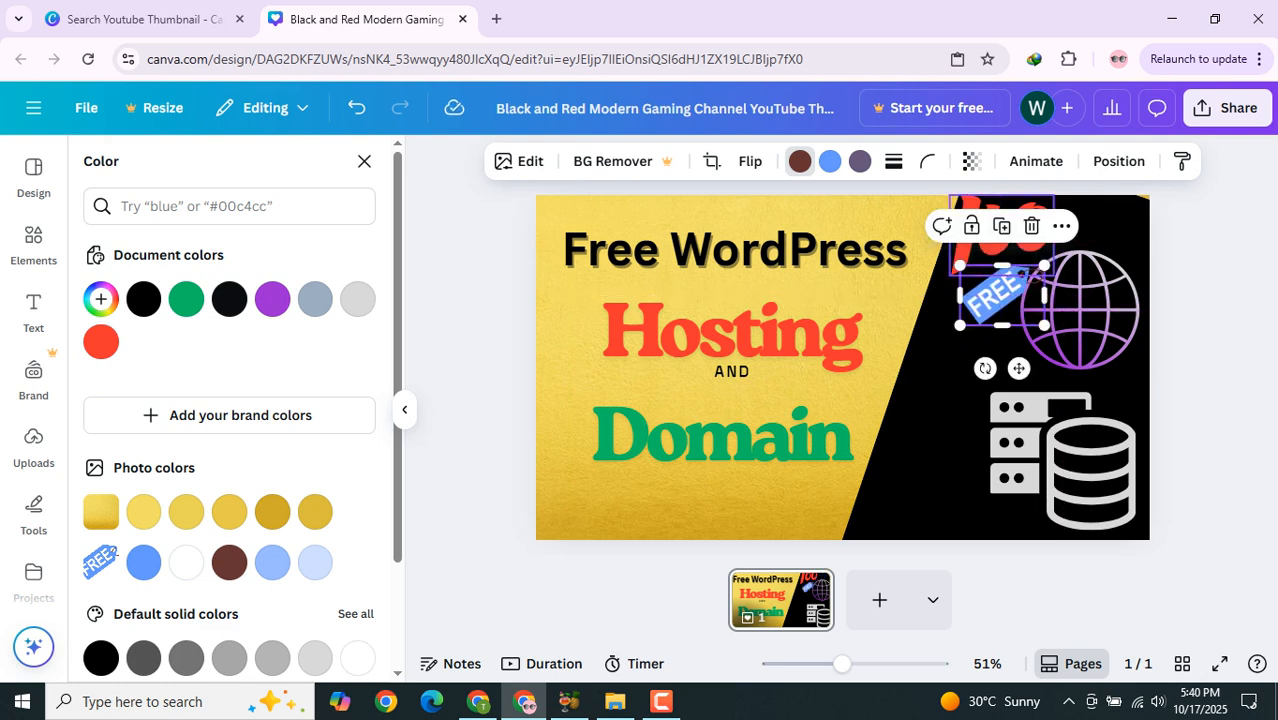
pyautogui.moveTo(1010, 228); pyautogui.dragTo(1010, 229)
pyautogui.click(1006, 286)
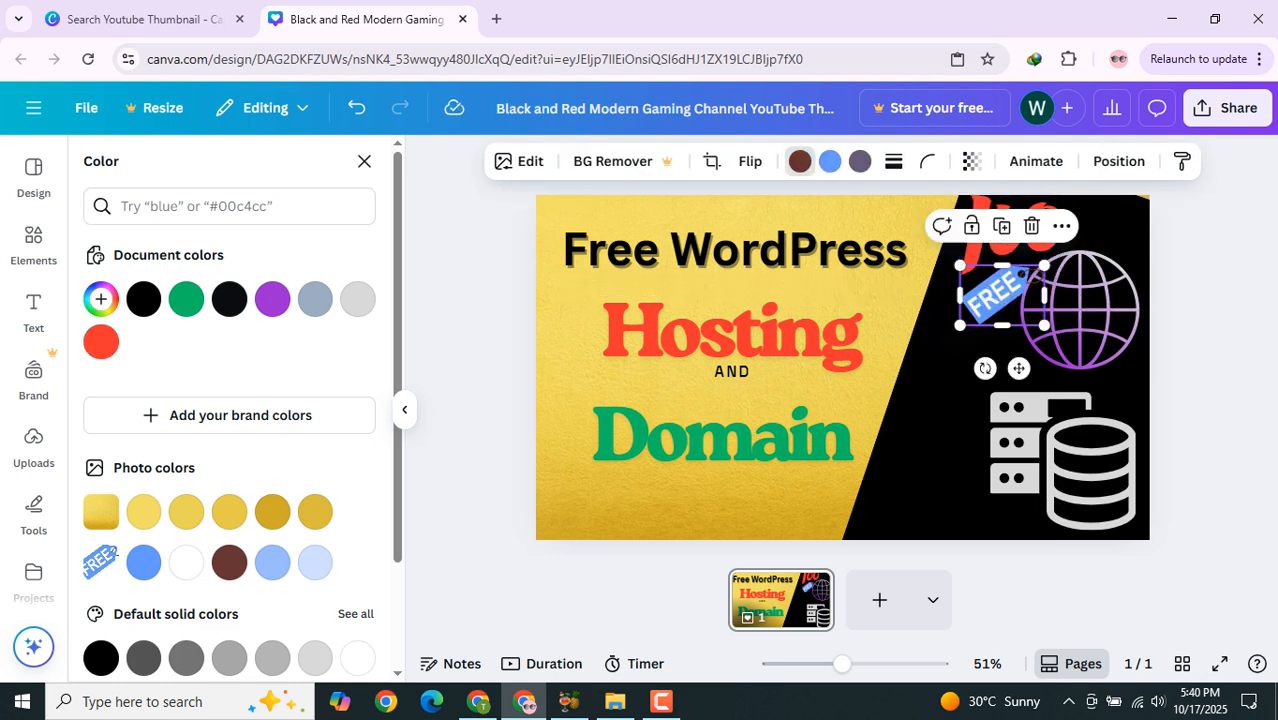
pyautogui.moveTo(1000, 295); pyautogui.dragTo(1090, 230)
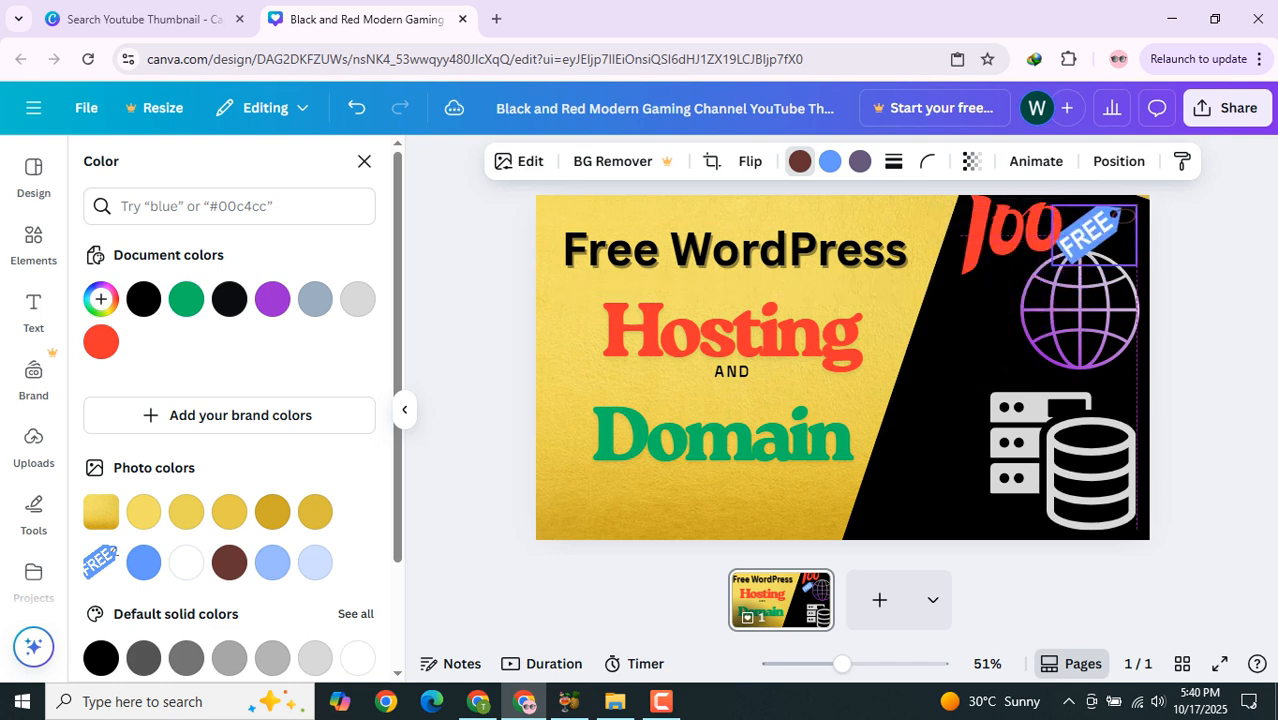
# Step: Shift the globe and the server-database icon slightly left to sit under the 100 and FREE graphics
pyautogui.moveTo(1080, 310); pyautogui.dragTo(1045, 318)
pyautogui.moveTo(1062, 460); pyautogui.dragTo(1021, 465)
pyautogui.moveTo(1045, 318); pyautogui.dragTo(1055, 325)
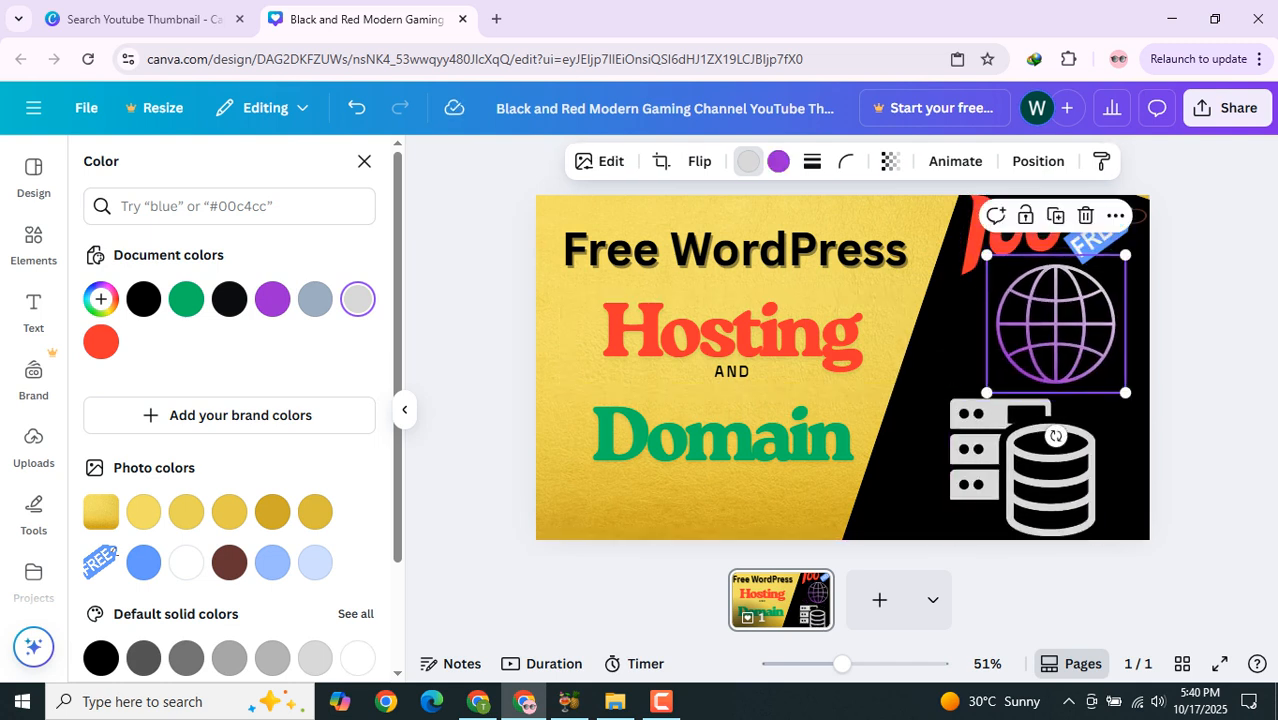
pyautogui.press('Escape')
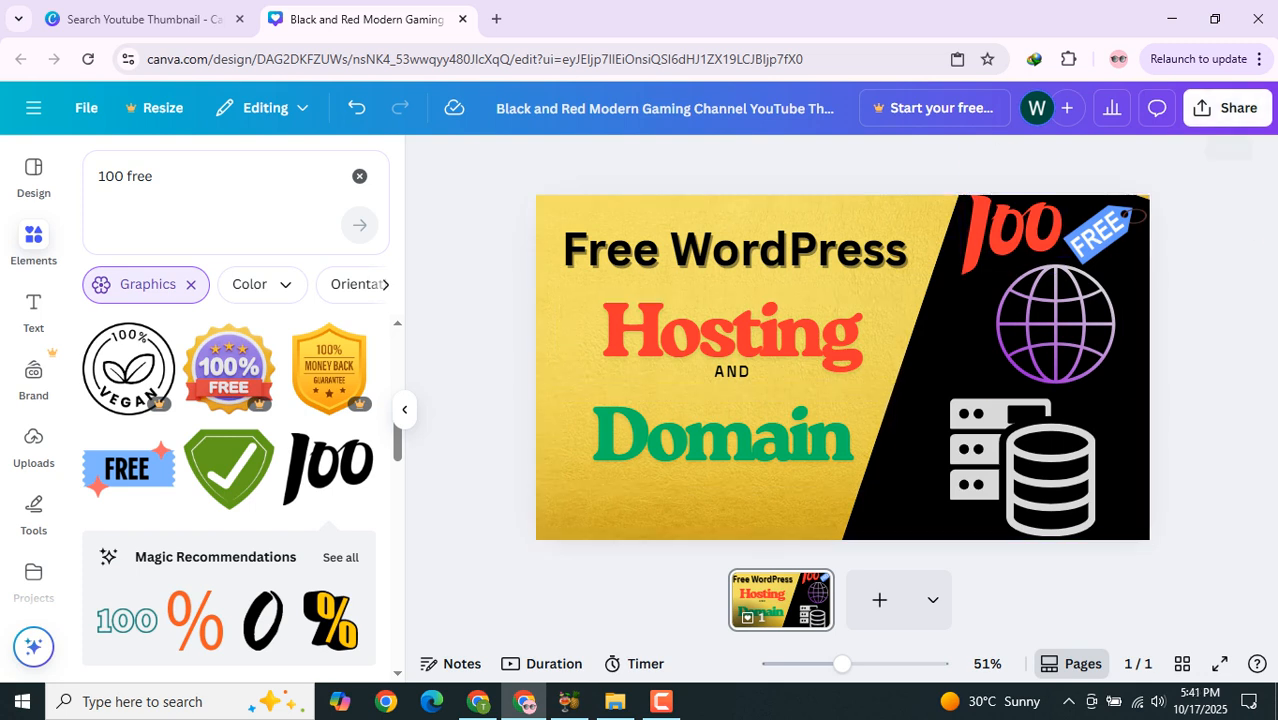
# Step: Download the design as a PNG file
pyautogui.click(1226, 108)
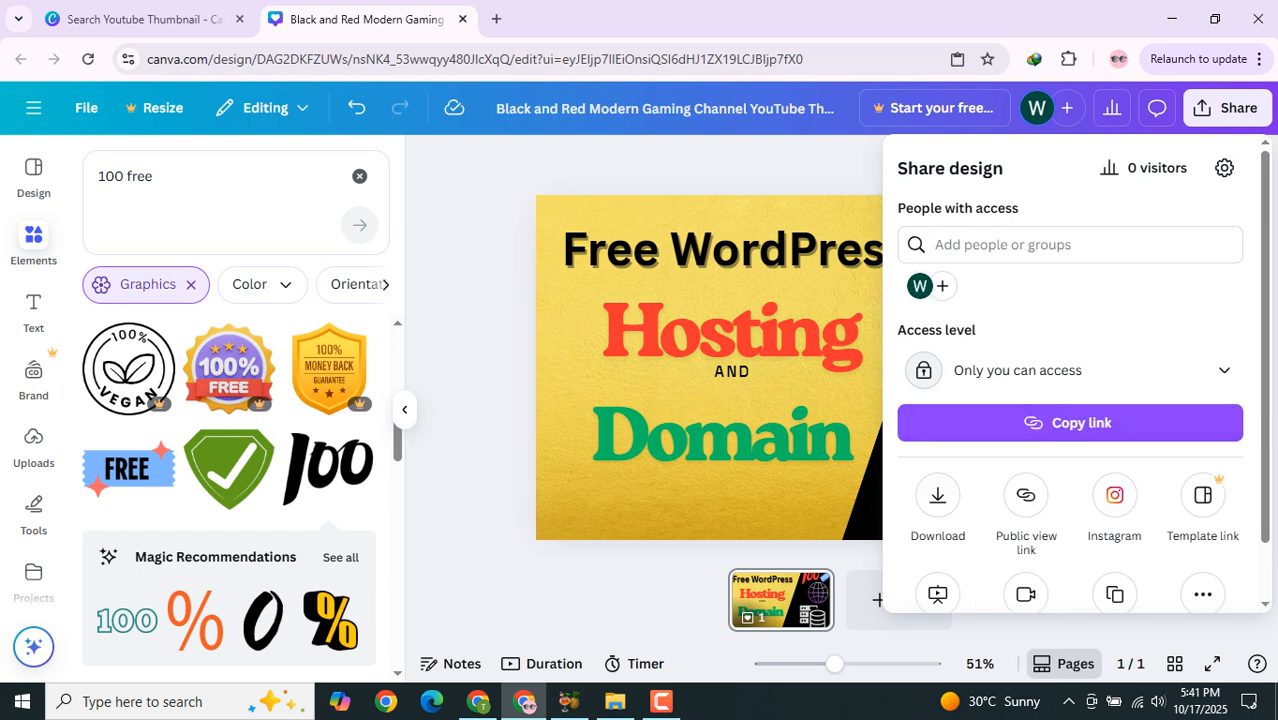
pyautogui.click(938, 495)
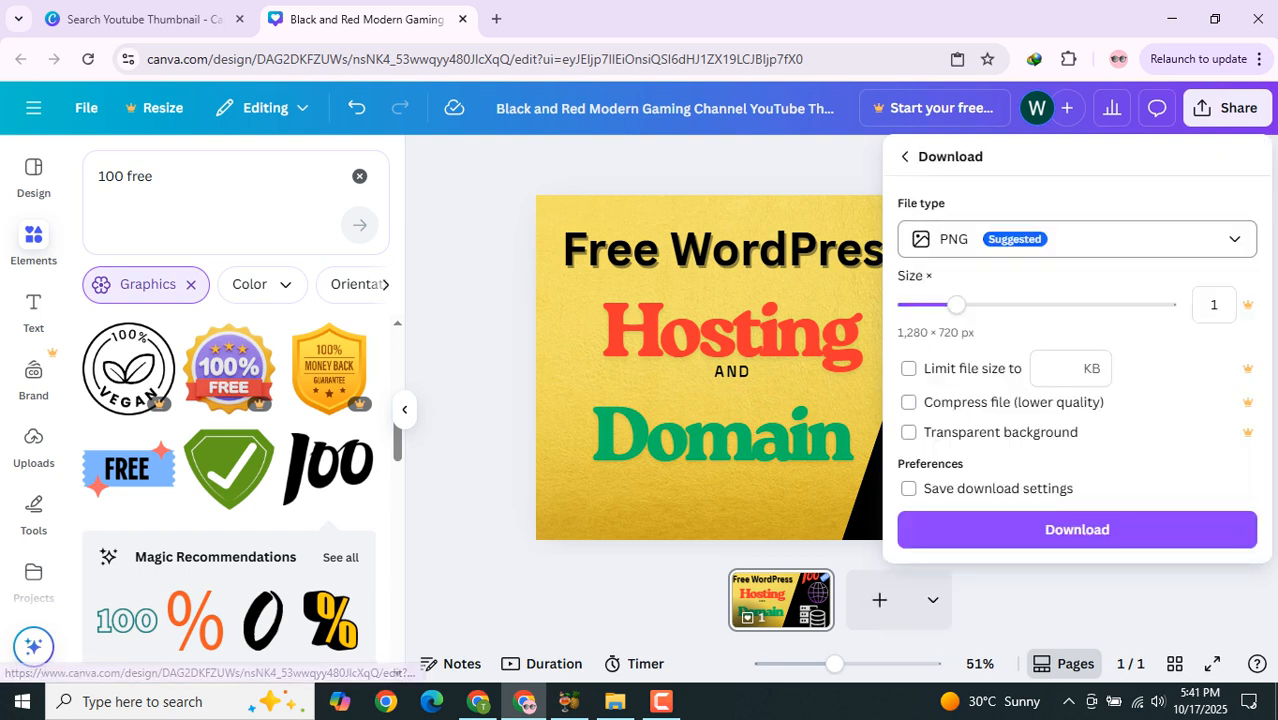
pyautogui.click(1077, 239)
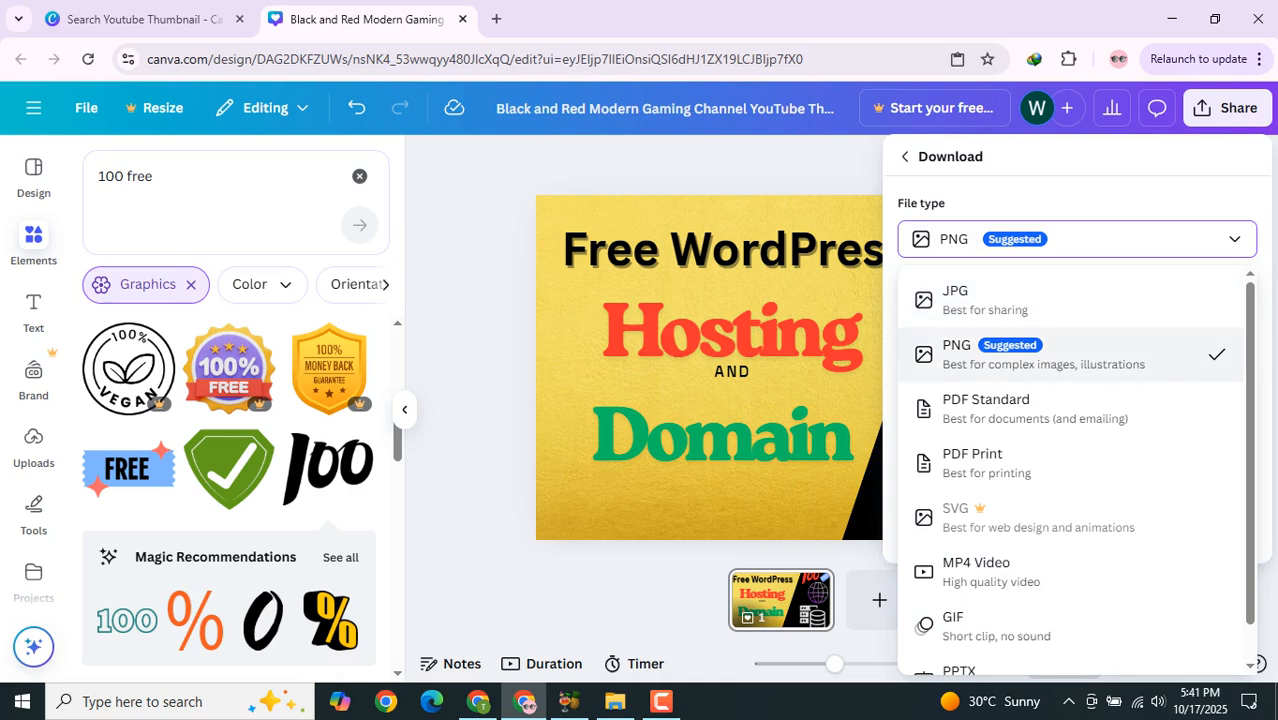
pyautogui.scroll(-1, 1070, 470)
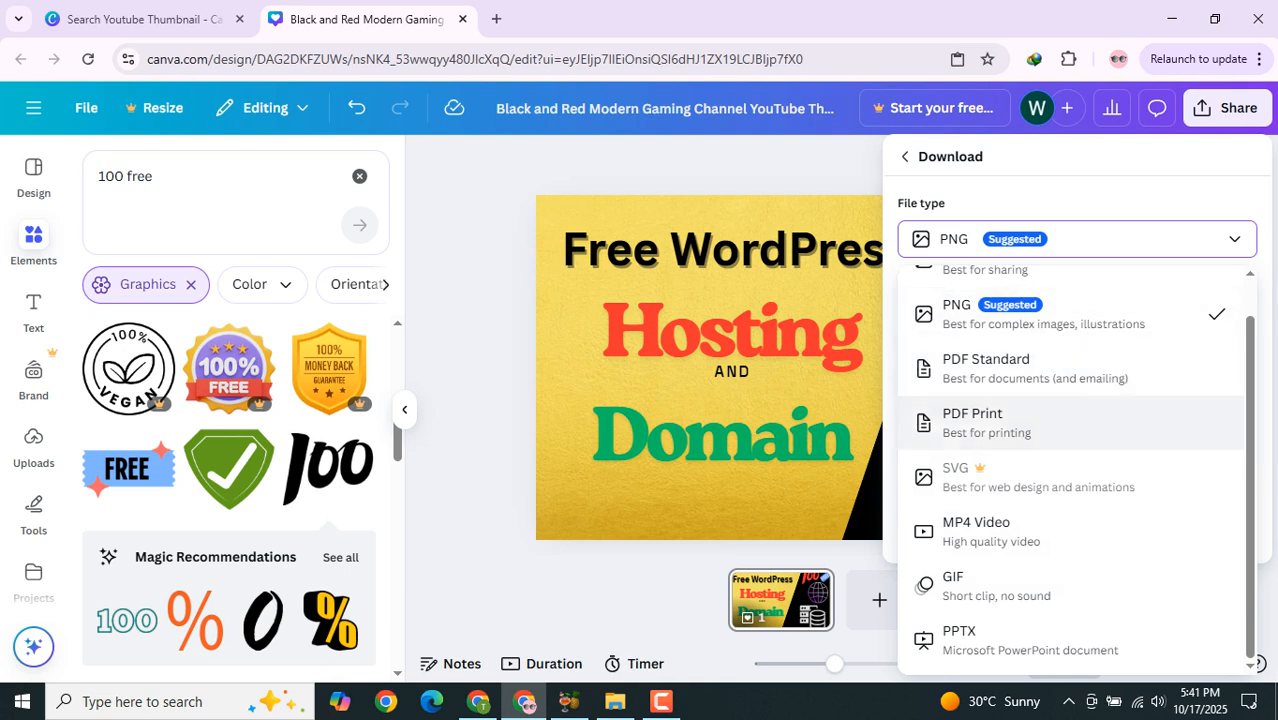
pyautogui.scroll(1, 1070, 442)
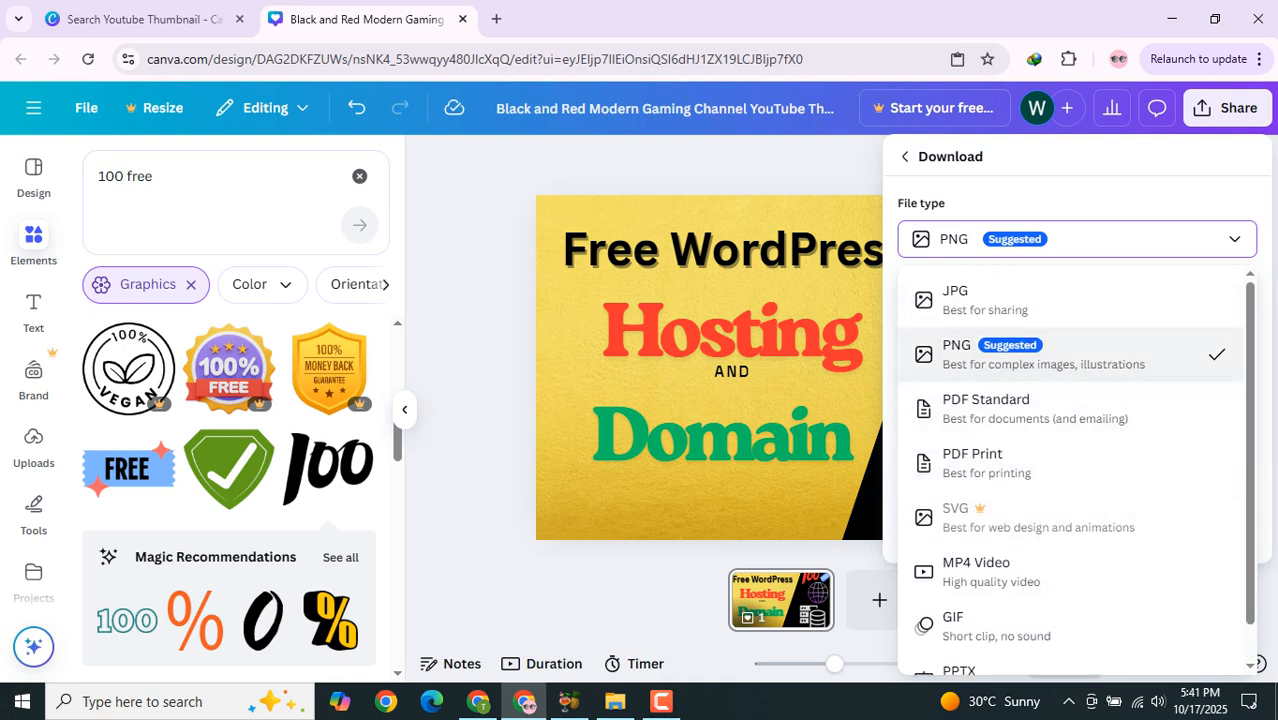
pyautogui.click(1070, 354)
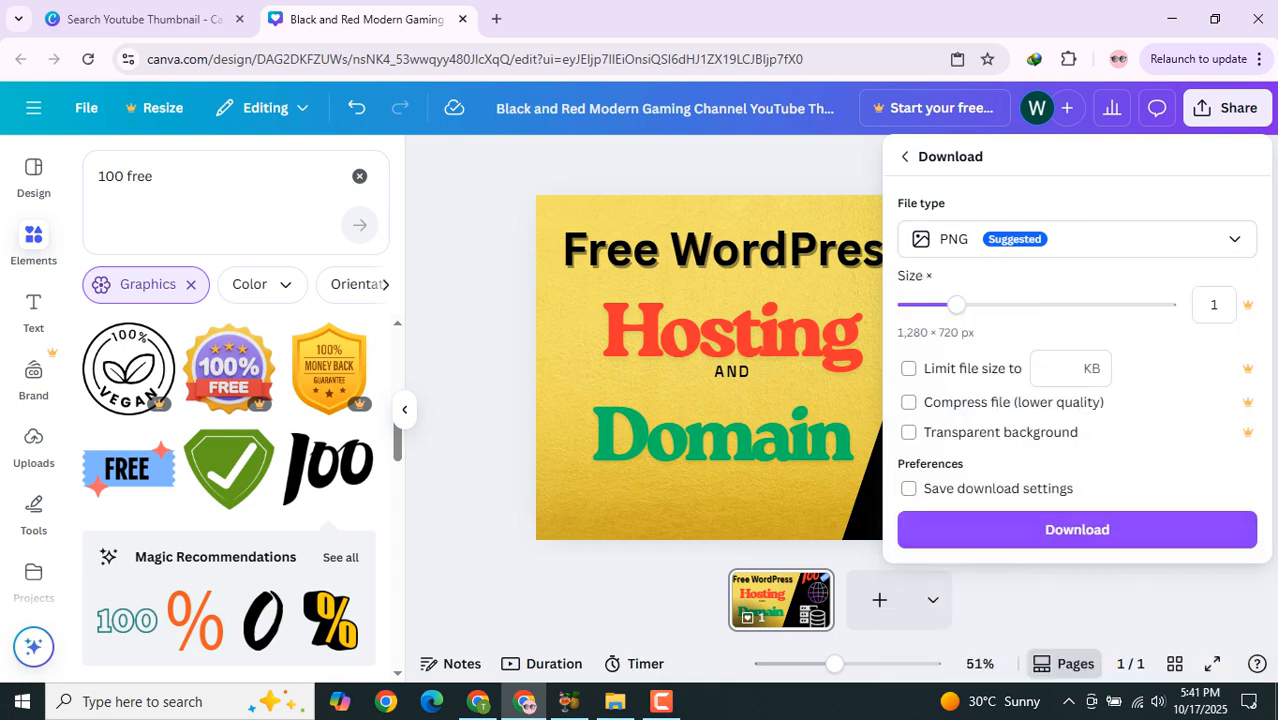
pyautogui.click(1077, 530)
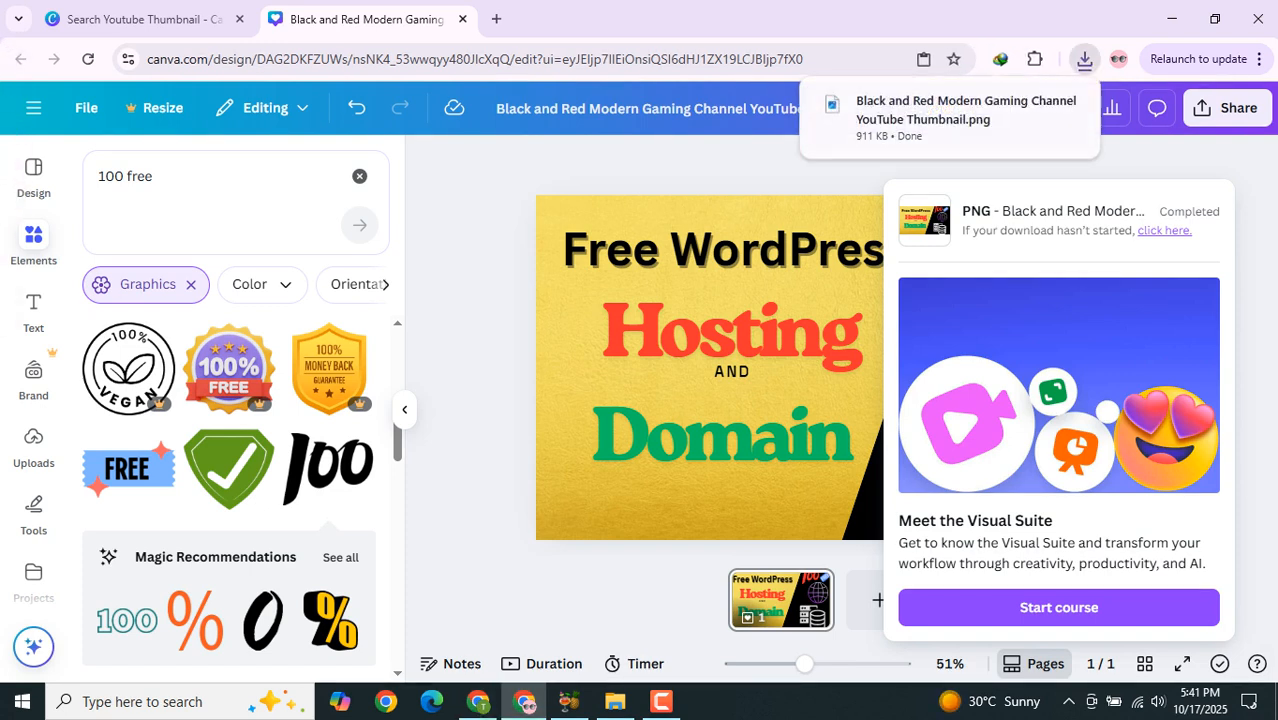
# Step: Open the downloaded PNG thumbnail in the image viewer, maximize it to inspect it, then close it
pyautogui.click(950, 118)
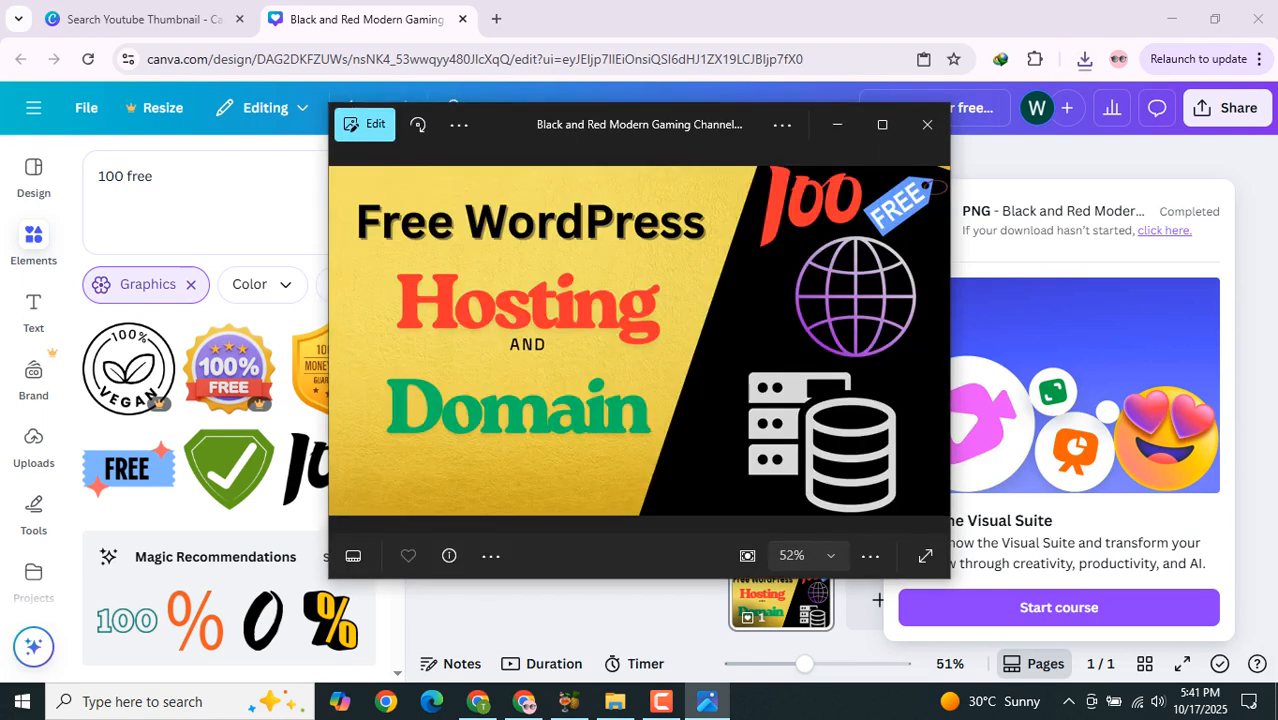
pyautogui.doubleClick(691, 309)
pyautogui.doubleClick(691, 309)
pyautogui.click(882, 125)
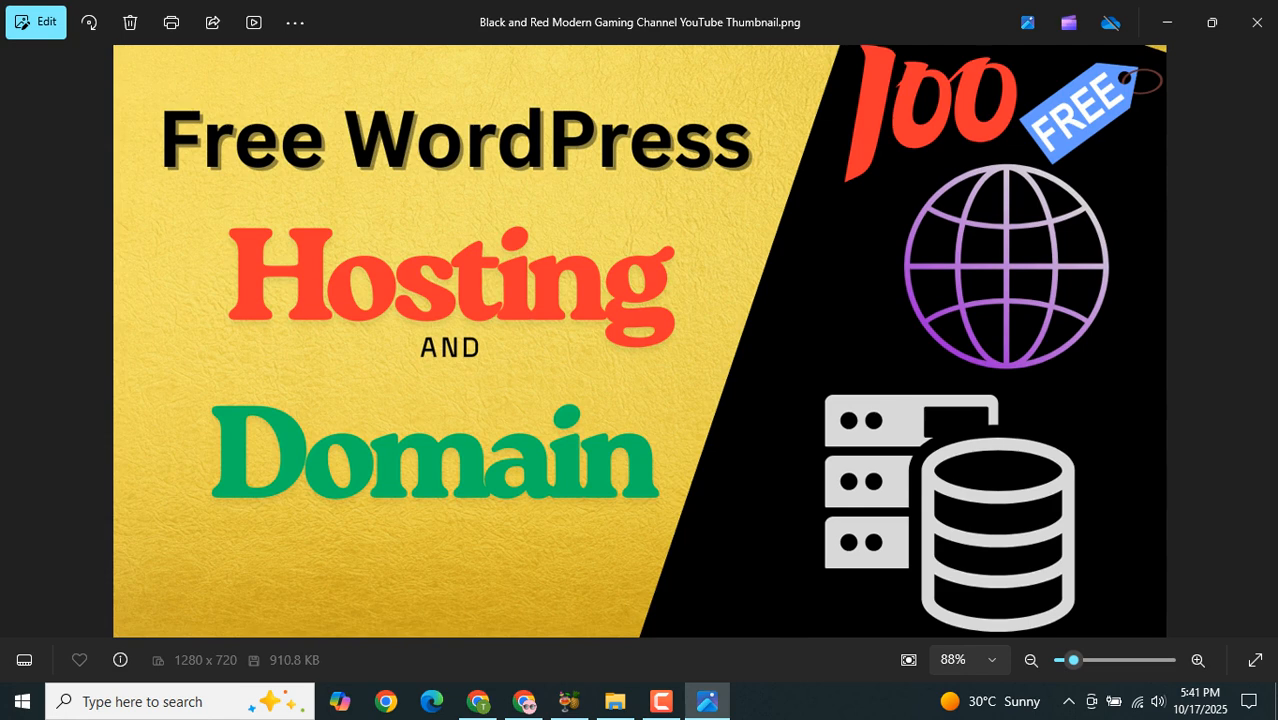
pyautogui.scroll(1, 717, 278)
pyautogui.scroll(-1, 717, 278)
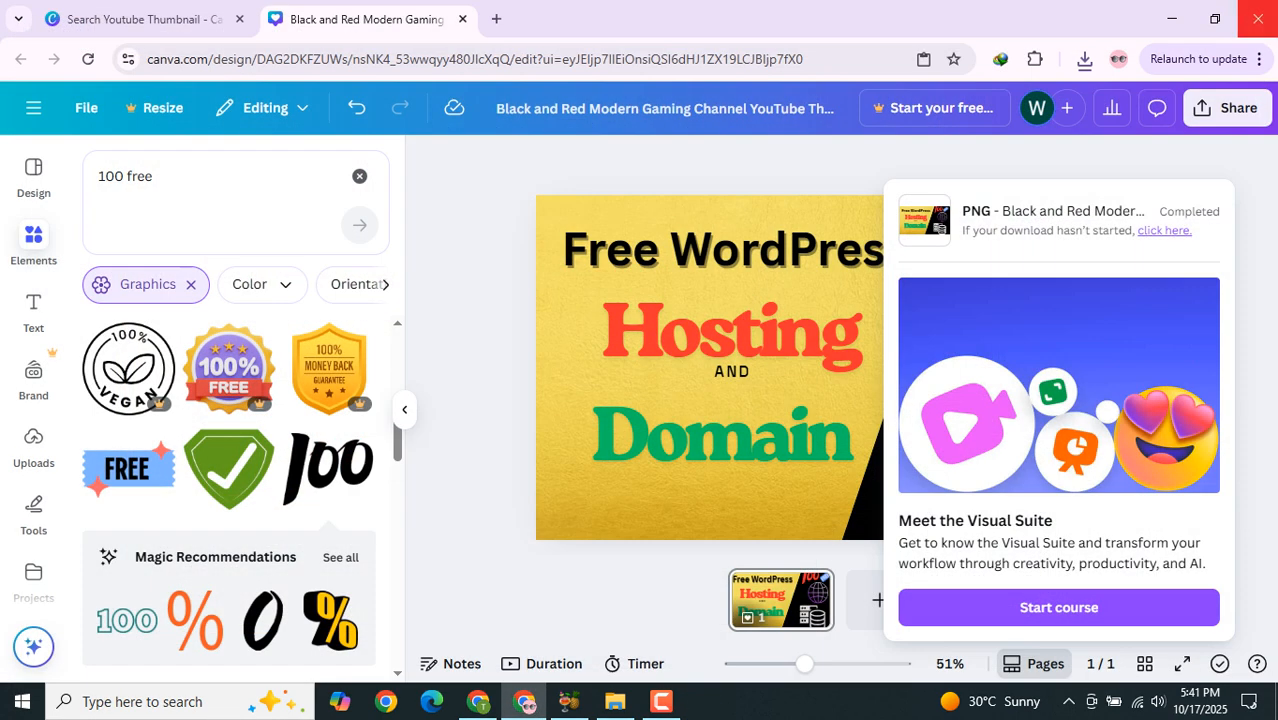
pyautogui.click(1257, 22)
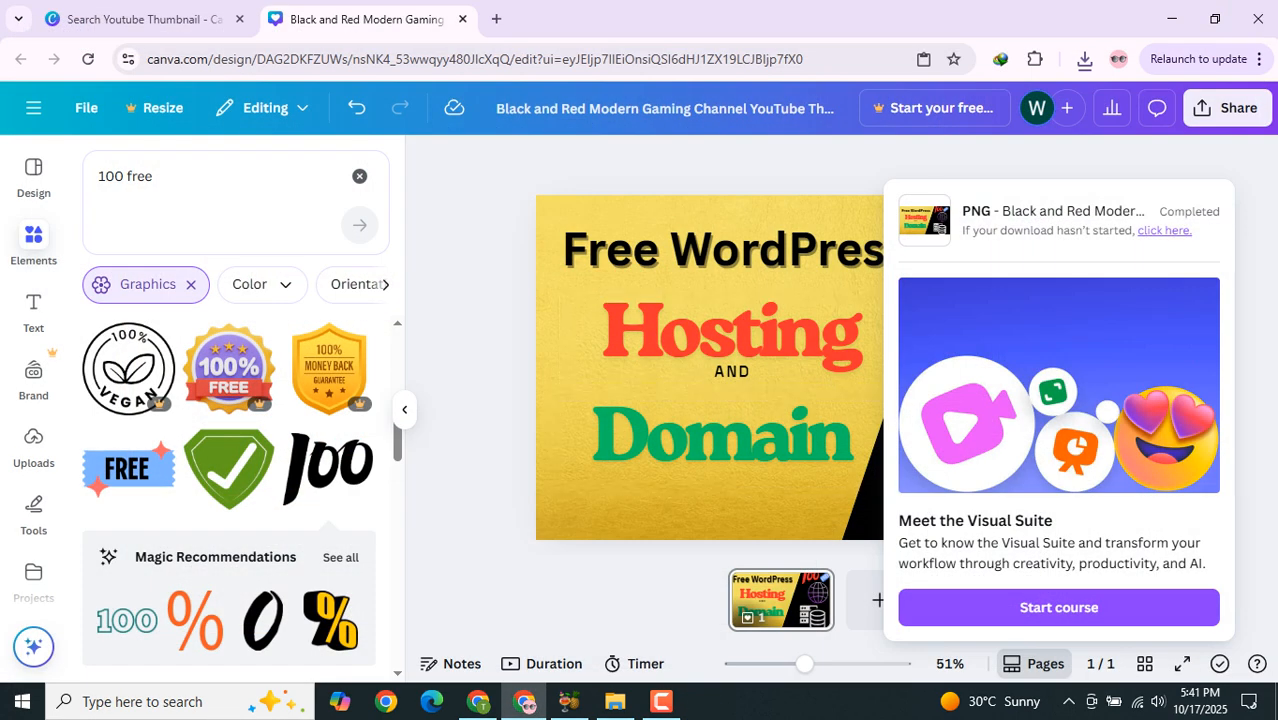